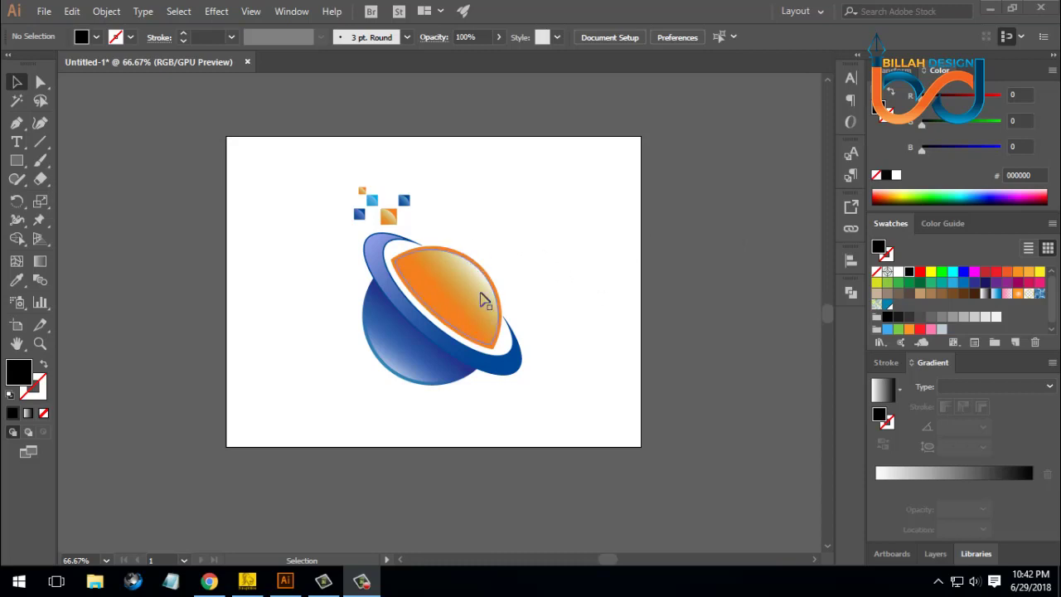
Step: Move the reference planet logo to the left side of the artboard
{"action": "left_click_drag", "start_coordinate": [464, 283], "coordinate": [487, 296]}
{"action": "left_click", "coordinate": [554, 314]}
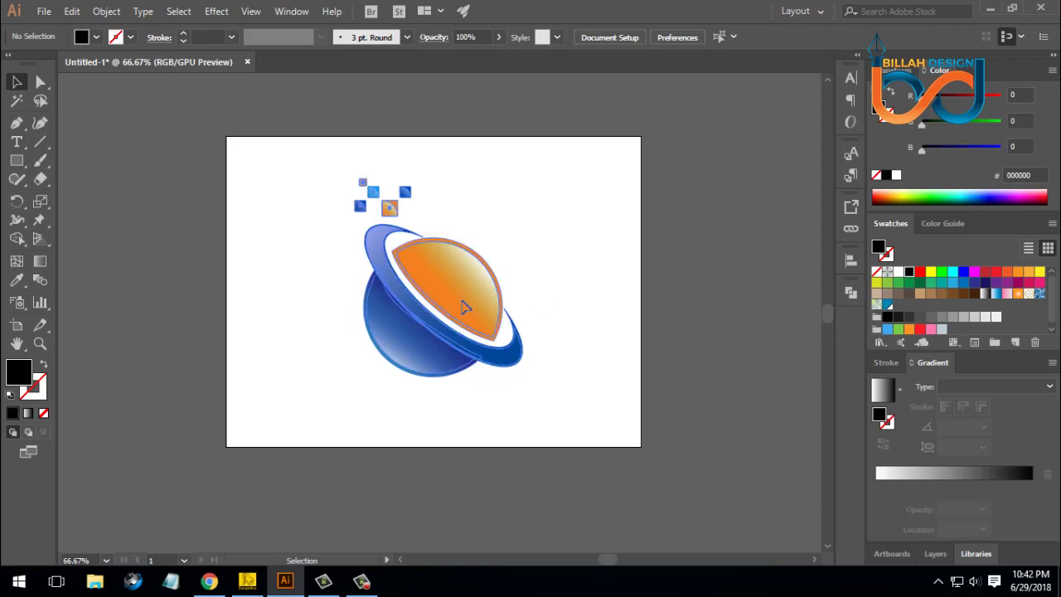
{"action": "left_click_drag", "start_coordinate": [464, 303], "coordinate": [346, 295]}
{"action": "left_click", "coordinate": [422, 331]}
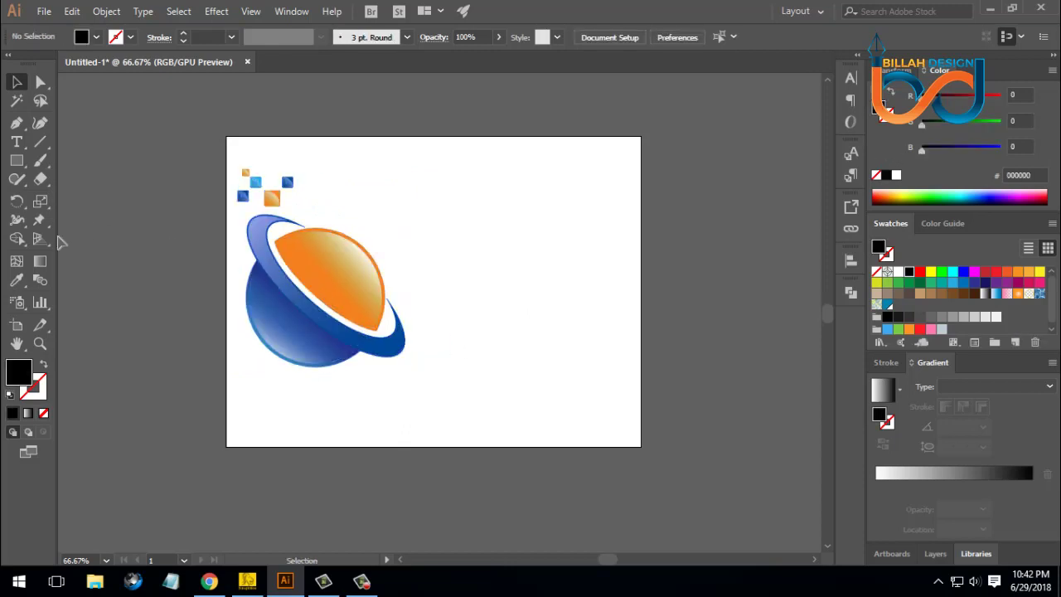
Step: Widen the artboard by extending its right edge to make room beside the reference logo
{"action": "left_click", "coordinate": [16, 325]}
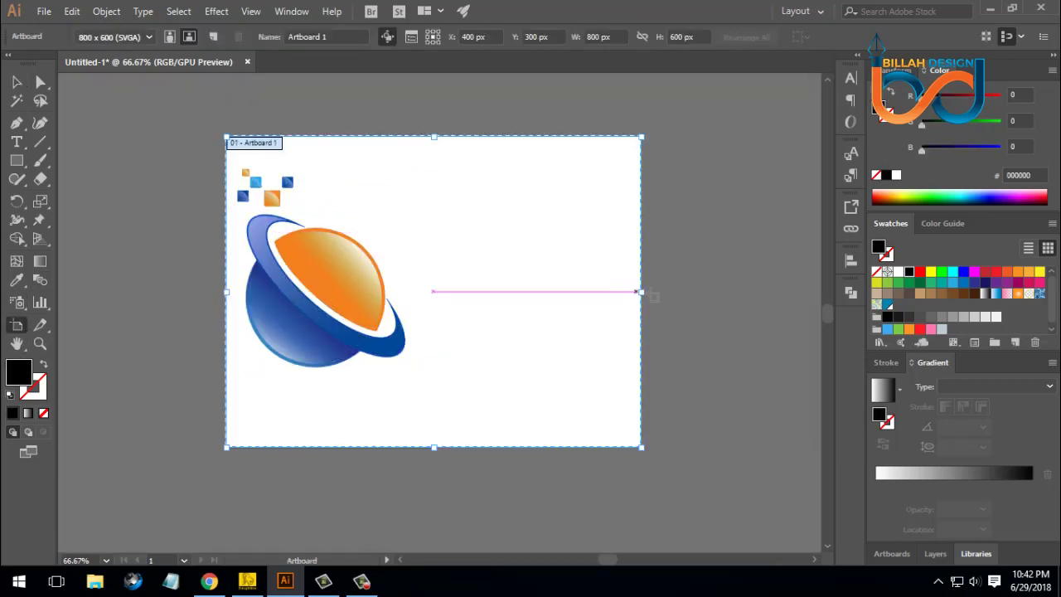
{"action": "left_click_drag", "start_coordinate": [659, 297], "coordinate": [820, 296]}
{"action": "left_click", "coordinate": [15, 82]}
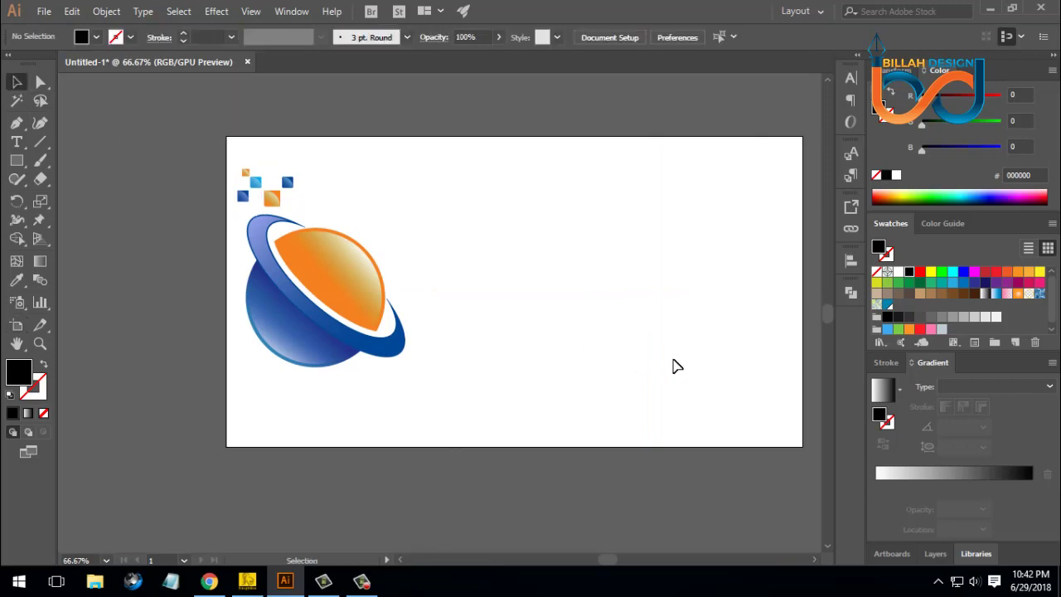
{"action": "left_click_drag", "start_coordinate": [705, 341], "coordinate": [655, 338]}
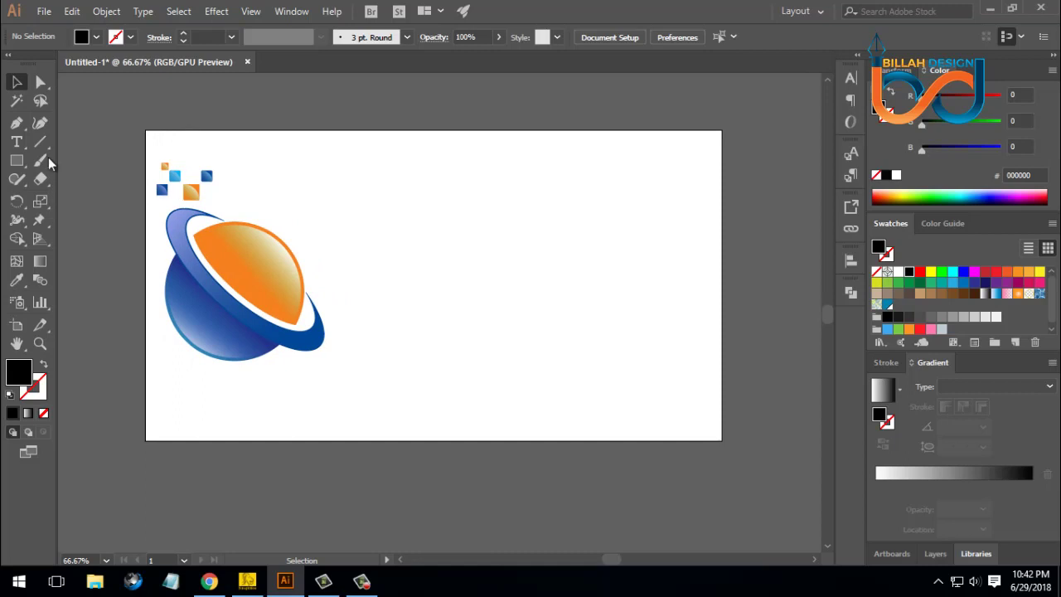
Step: Draw a black circle about 248 px in diameter with the Ellipse tool in the empty area beside the reference logo
{"action": "left_click", "coordinate": [17, 160]}
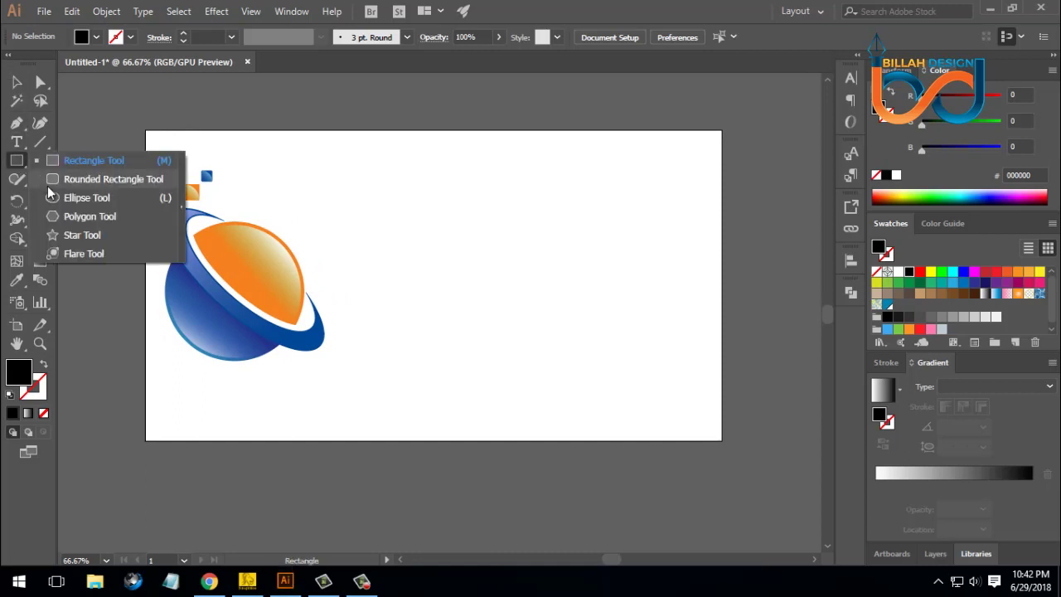
{"action": "left_click", "coordinate": [52, 198]}
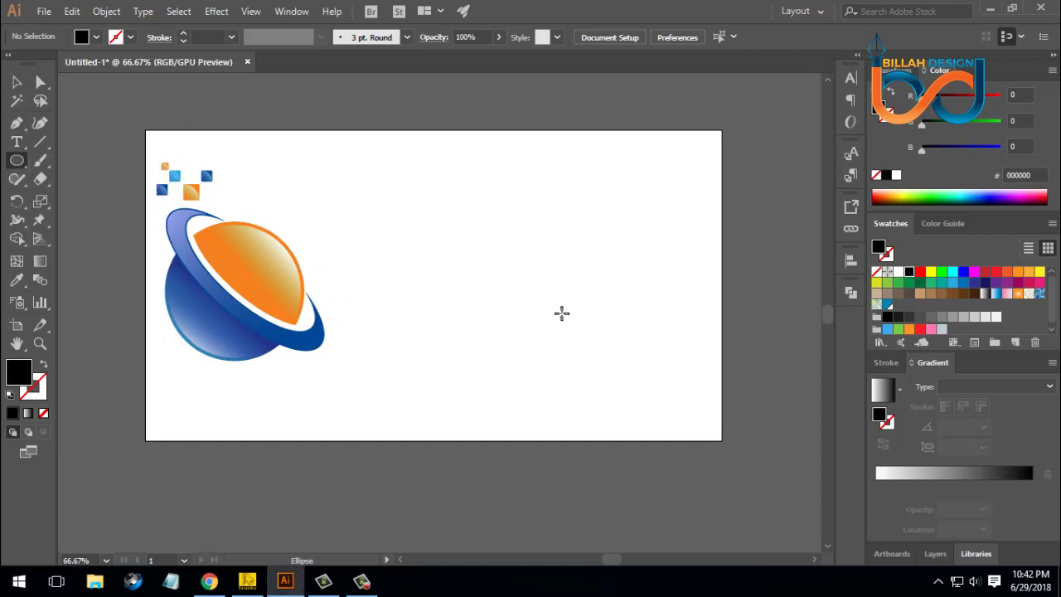
{"action": "left_click_drag", "start_coordinate": [539, 286], "coordinate": [595, 347]}
{"action": "left_click", "coordinate": [17, 81]}
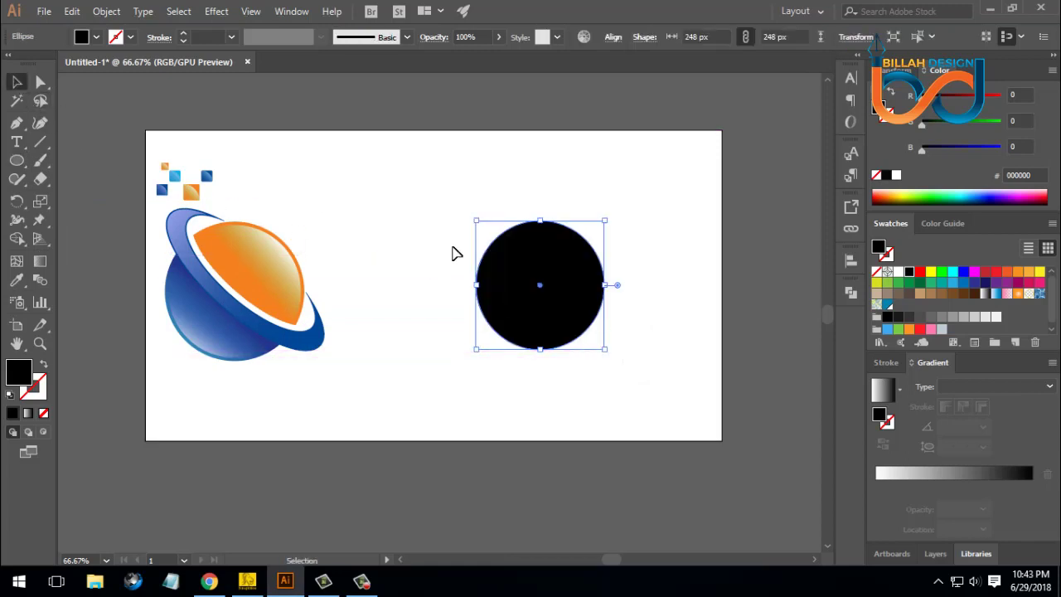
{"action": "left_click", "coordinate": [454, 253]}
{"action": "left_click_drag", "start_coordinate": [544, 289], "coordinate": [570, 293]}
Step: Fill the new circle with the orange F5811F sampled from the rim of the reference logo's upper dome
{"action": "left_click", "coordinate": [16, 280]}
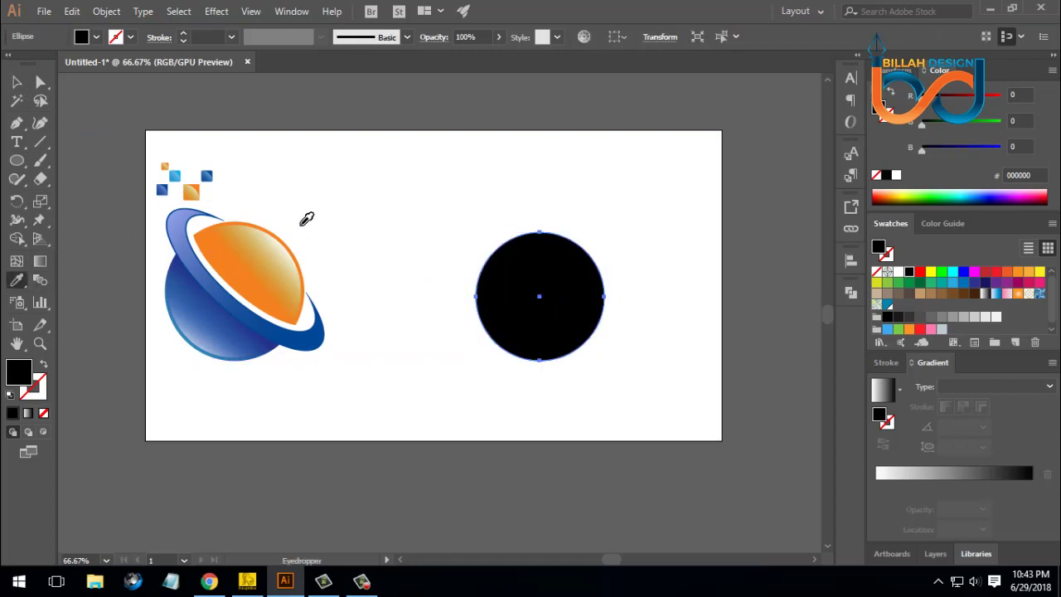
{"action": "left_click", "coordinate": [254, 226]}
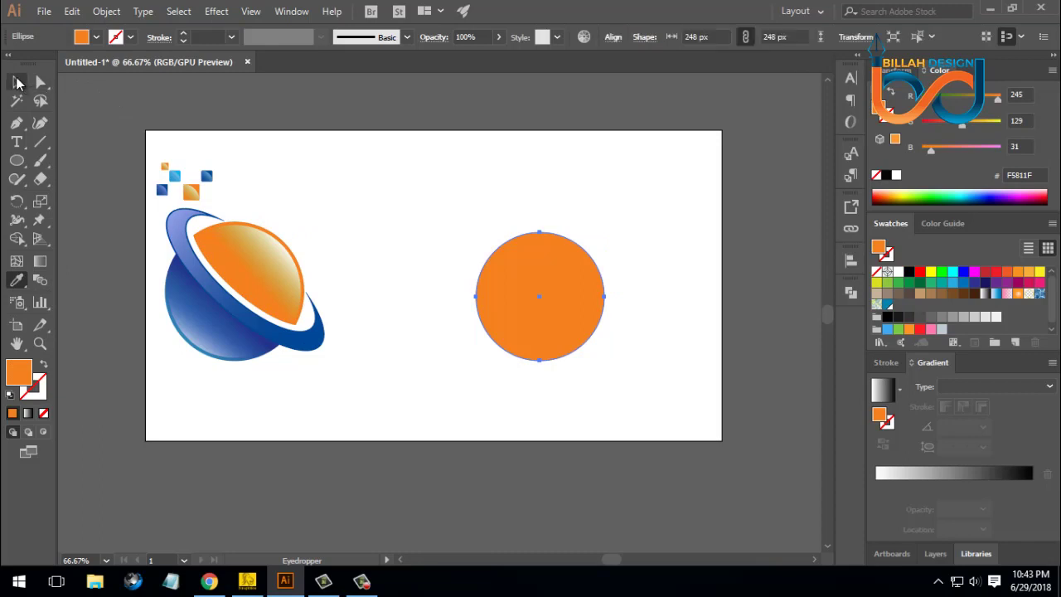
{"action": "left_click", "coordinate": [17, 82]}
{"action": "left_click", "coordinate": [434, 190]}
Step: Move the orange circle up and left, next to the reference planet near the artboard's top edge
{"action": "left_click_drag", "start_coordinate": [552, 303], "coordinate": [547, 292]}
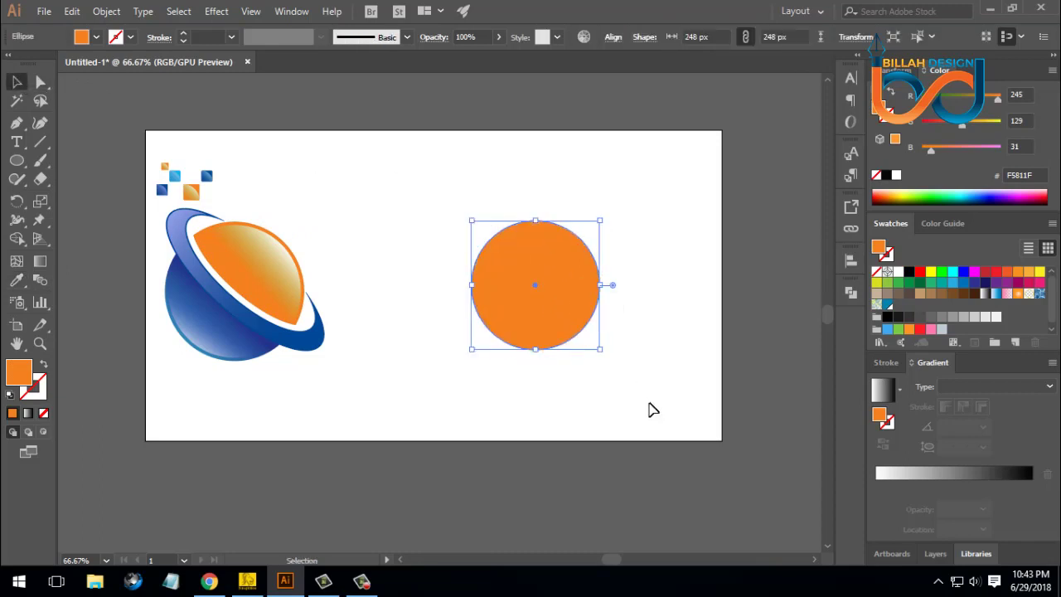
{"action": "left_click", "coordinate": [650, 409]}
{"action": "left_click", "coordinate": [549, 301]}
{"action": "left_click", "coordinate": [439, 297]}
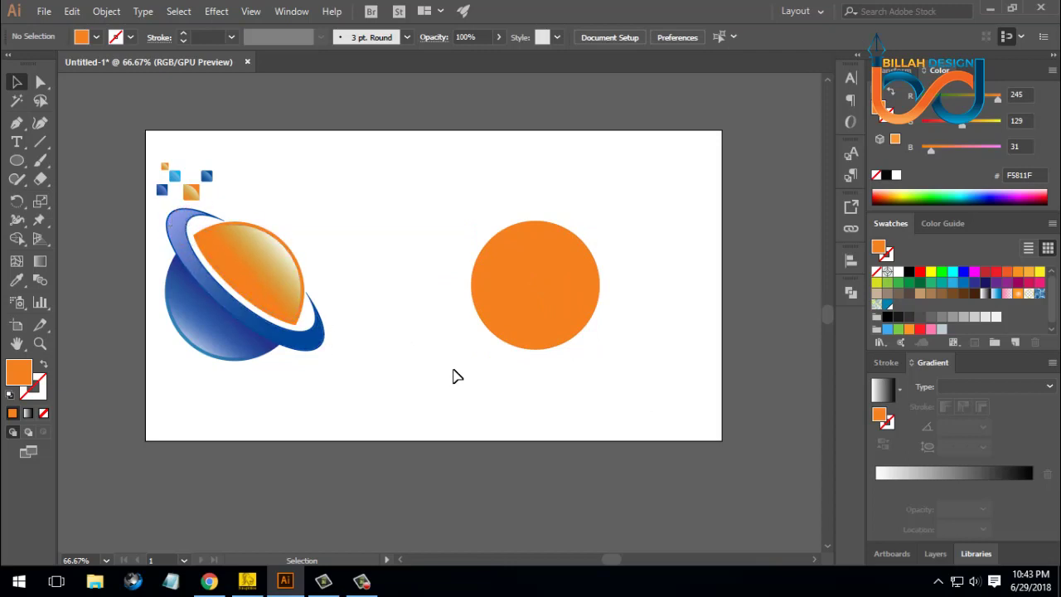
{"action": "left_click_drag", "start_coordinate": [506, 303], "coordinate": [372, 234]}
{"action": "left_click", "coordinate": [507, 351]}
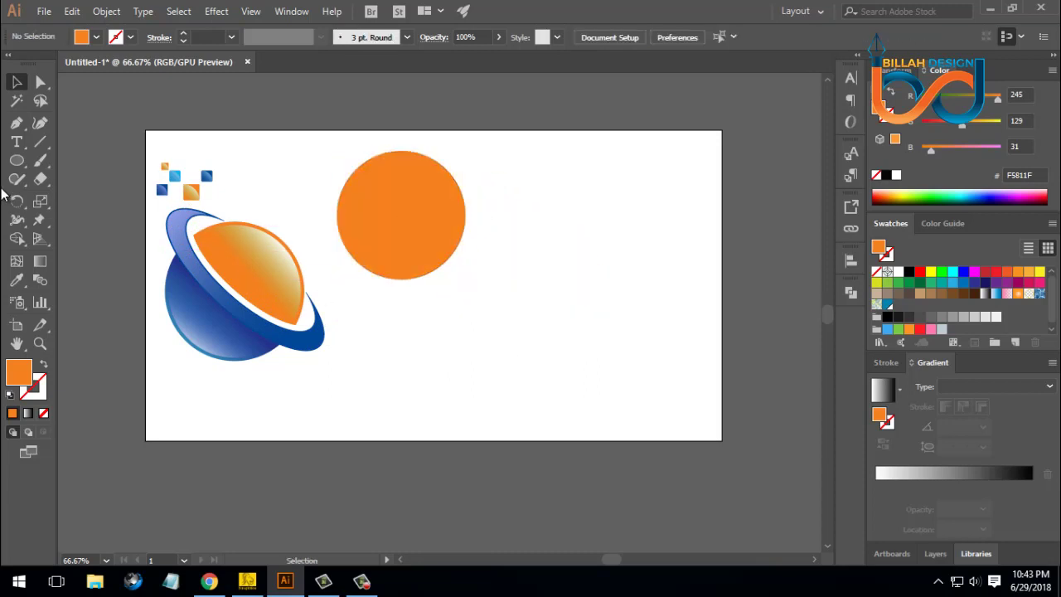
Step: Draw a wide orange ellipse about 408 px by 154 px below and to the right of the circle
{"action": "left_click", "coordinate": [17, 160]}
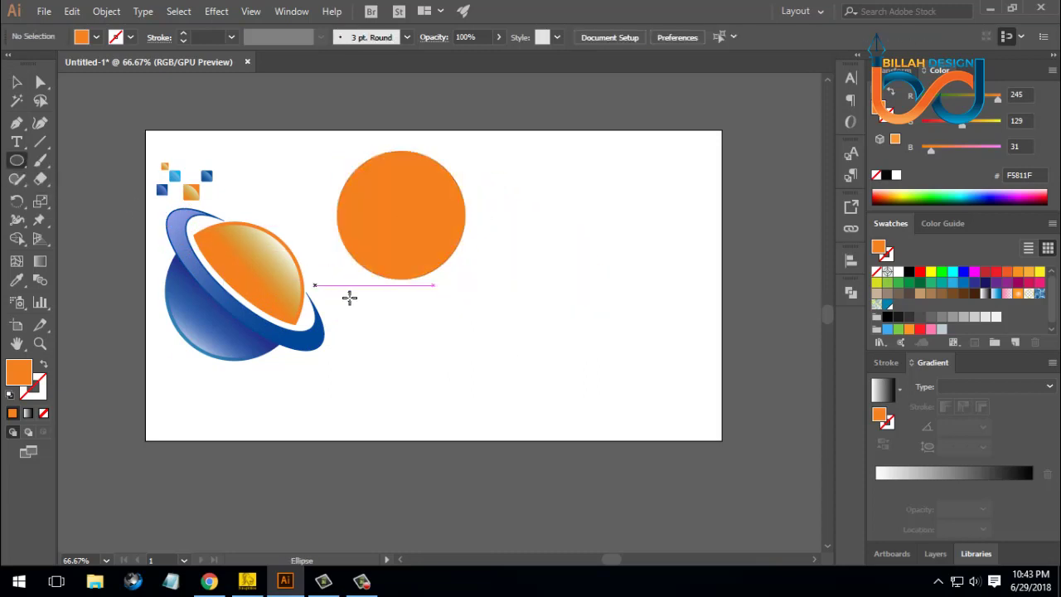
{"action": "left_click_drag", "start_coordinate": [482, 247], "coordinate": [694, 328]}
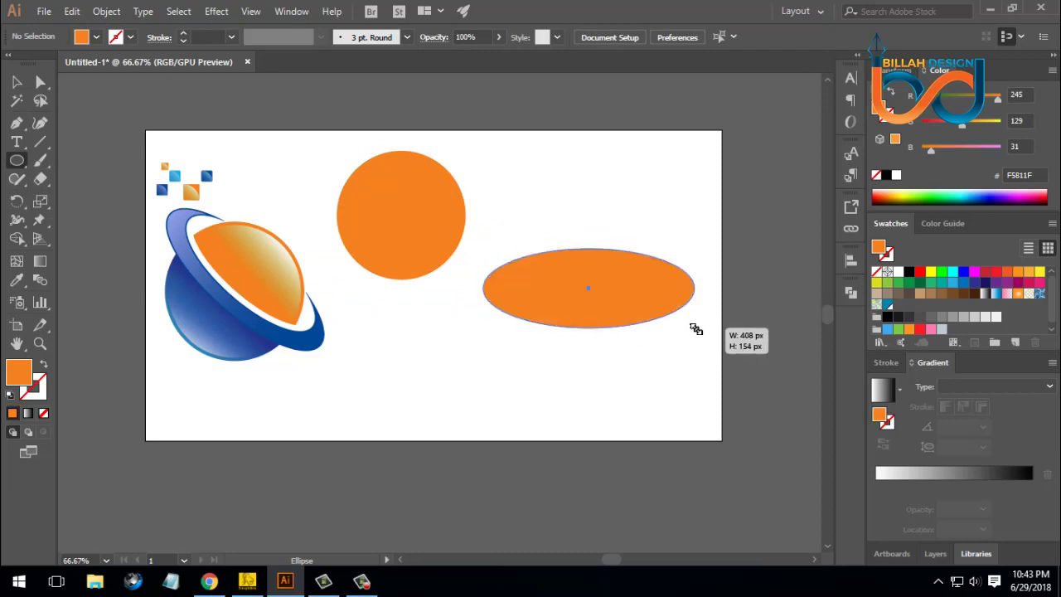
{"action": "key", "text": "v"}
{"action": "key", "text": "ctrl+shift+a"}
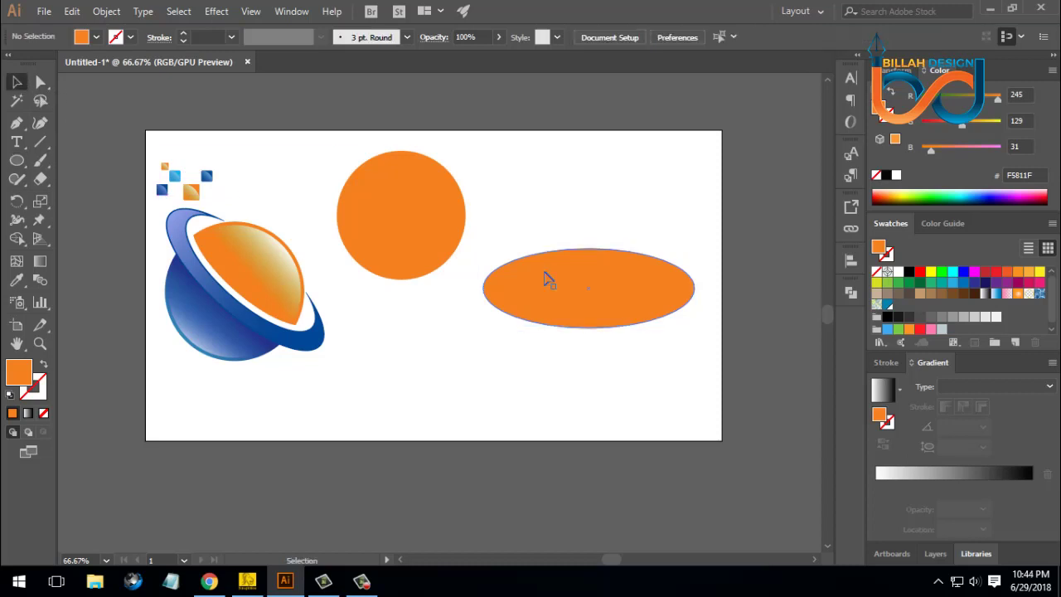
Step: Place a white copy of the ellipse in front and scale it proportionally to about 339 by 128 px, keeping its top edge fixed
{"action": "left_click", "coordinate": [615, 291]}
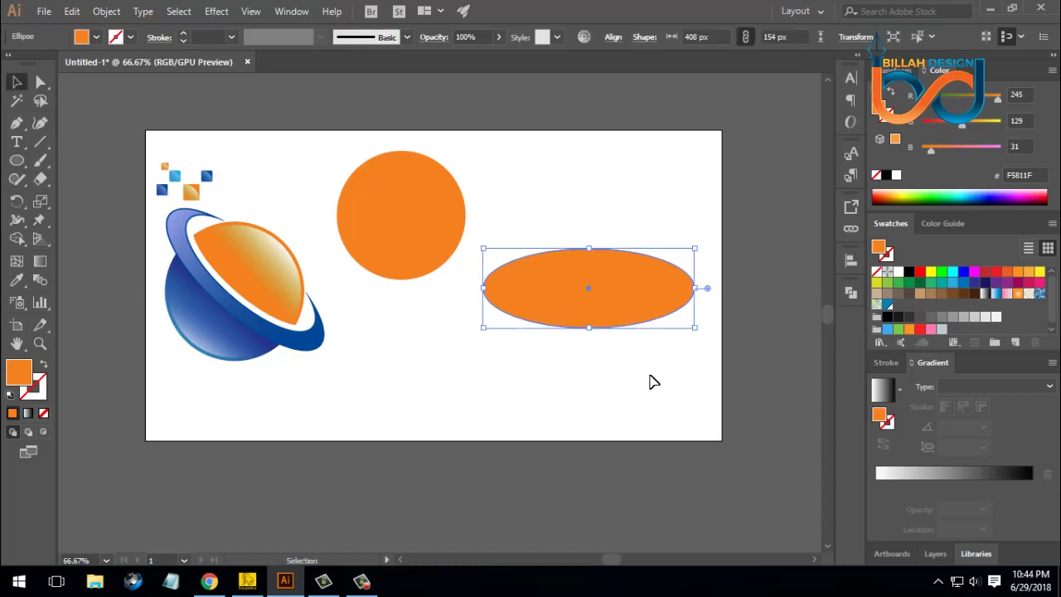
{"action": "key", "text": "a"}
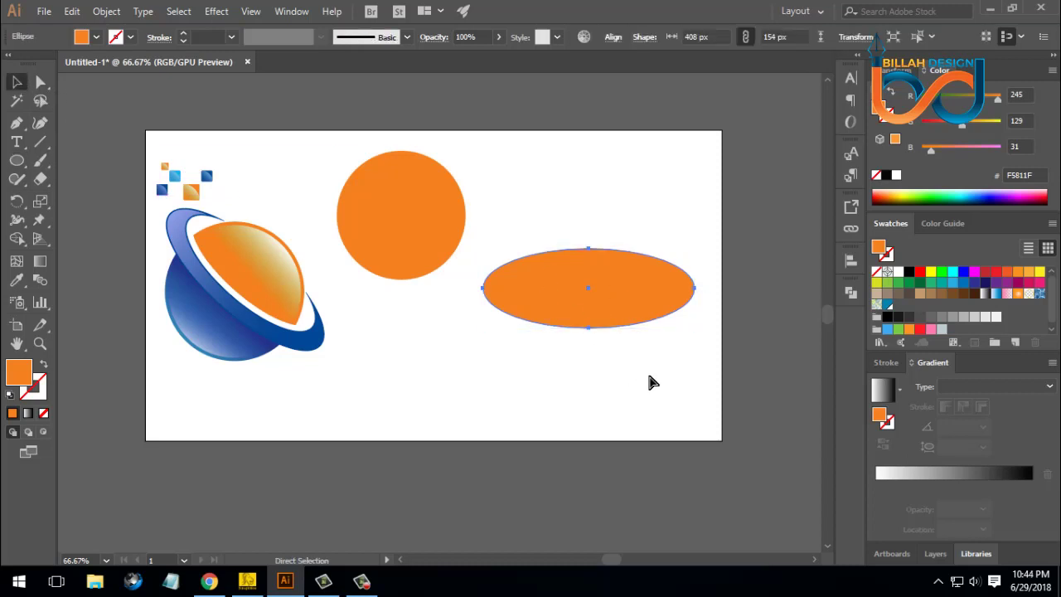
{"action": "key", "text": "v"}
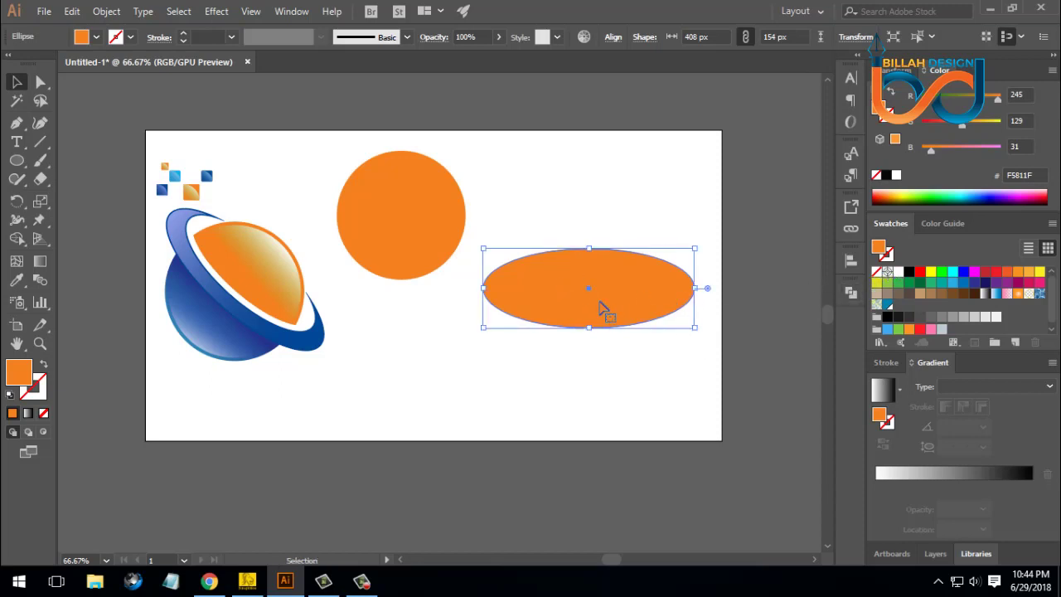
{"action": "left_click", "coordinate": [897, 272]}
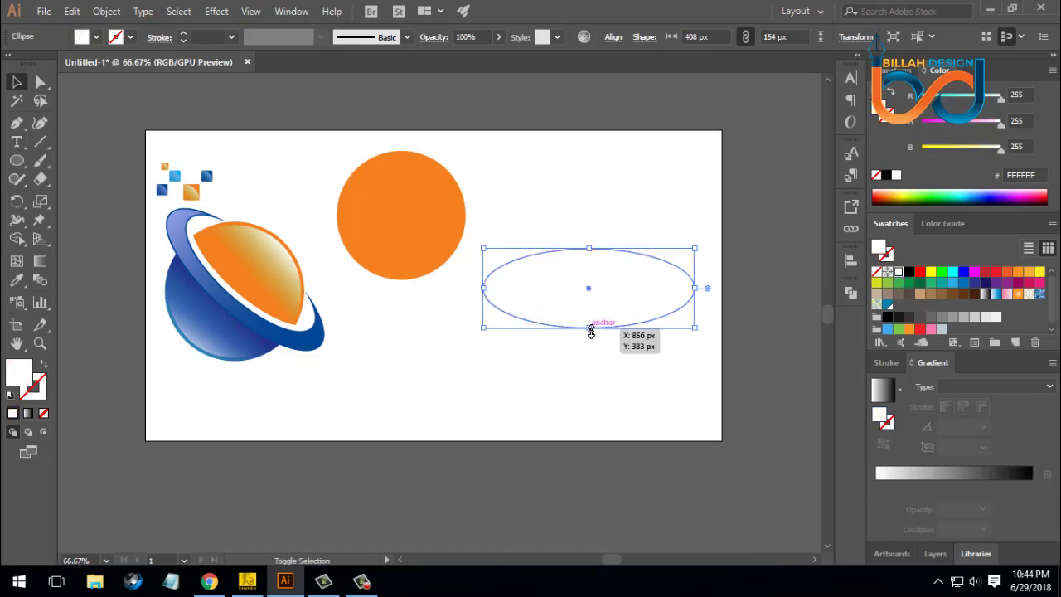
{"action": "left_click_drag", "start_coordinate": [590, 330], "coordinate": [590, 315]}
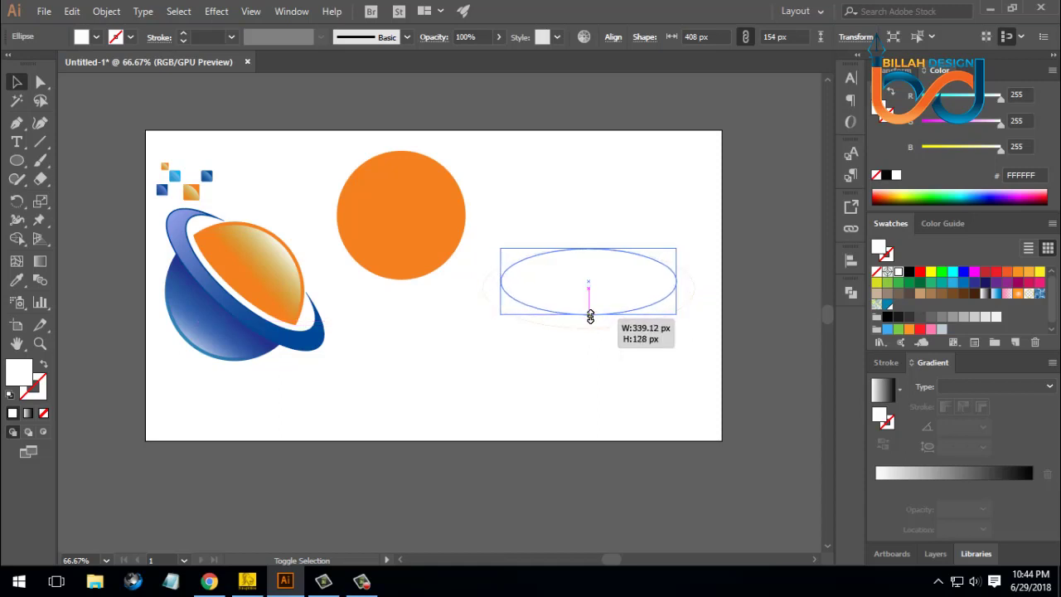
{"action": "left_click_drag", "start_coordinate": [590, 317], "coordinate": [591, 317]}
{"action": "left_click", "coordinate": [531, 426]}
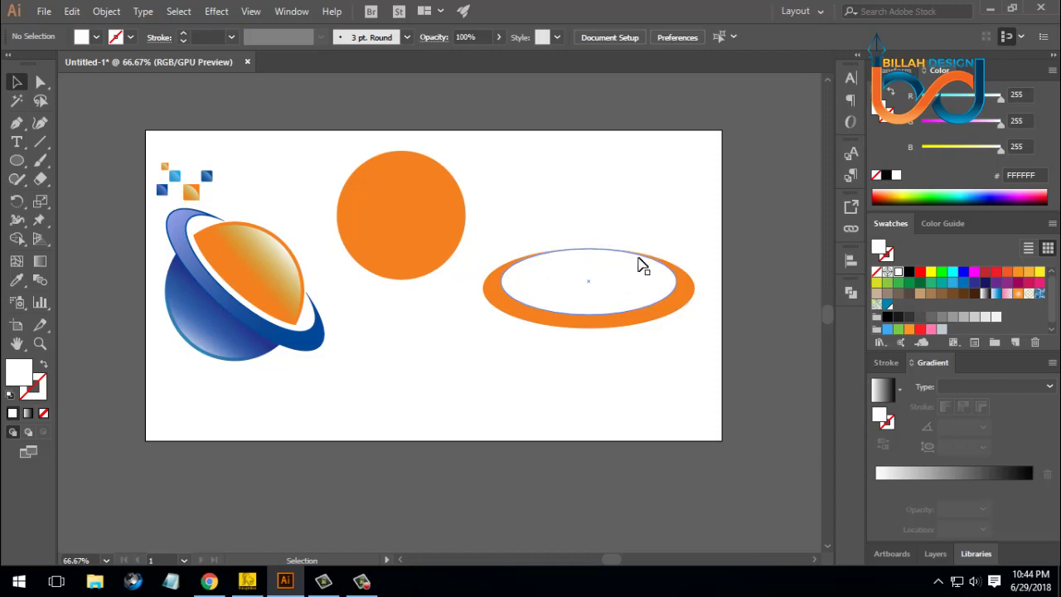
Step: Nudge the white ellipse slightly upward so that it overlaps the orange ellipse's top edge and leaves an open ring
{"action": "left_click", "coordinate": [602, 285]}
{"action": "left_click", "coordinate": [603, 399]}
{"action": "left_click", "coordinate": [625, 294]}
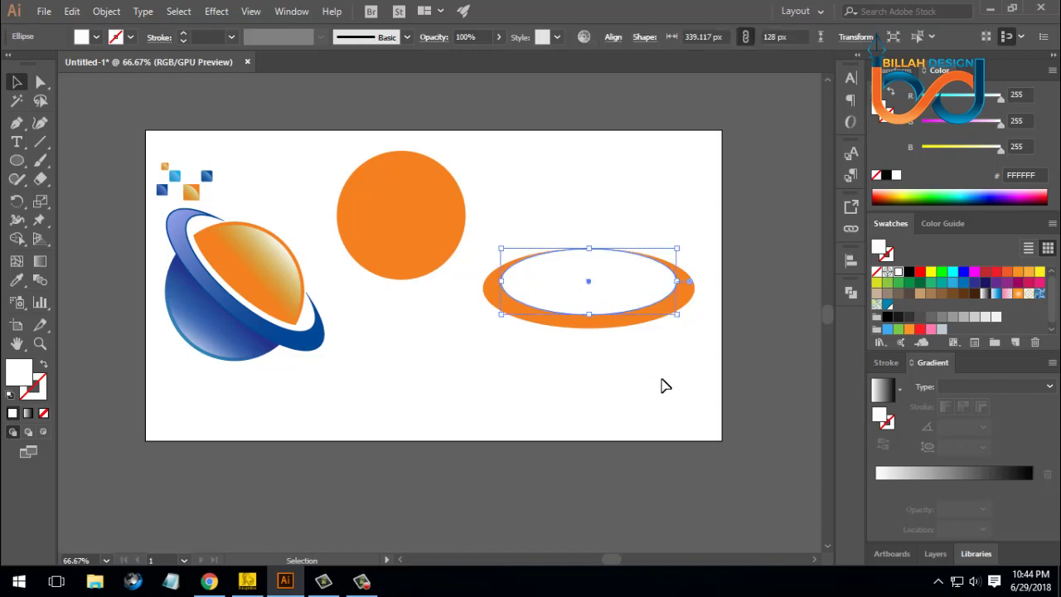
{"action": "key", "text": "Up"}
{"action": "key", "text": "Up"}
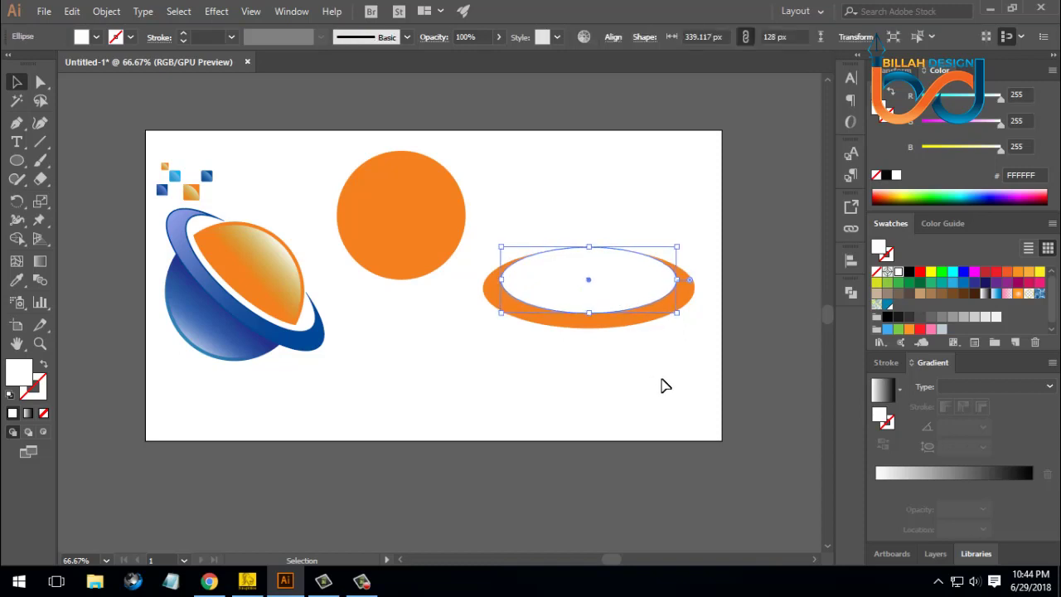
{"action": "left_click", "coordinate": [663, 384]}
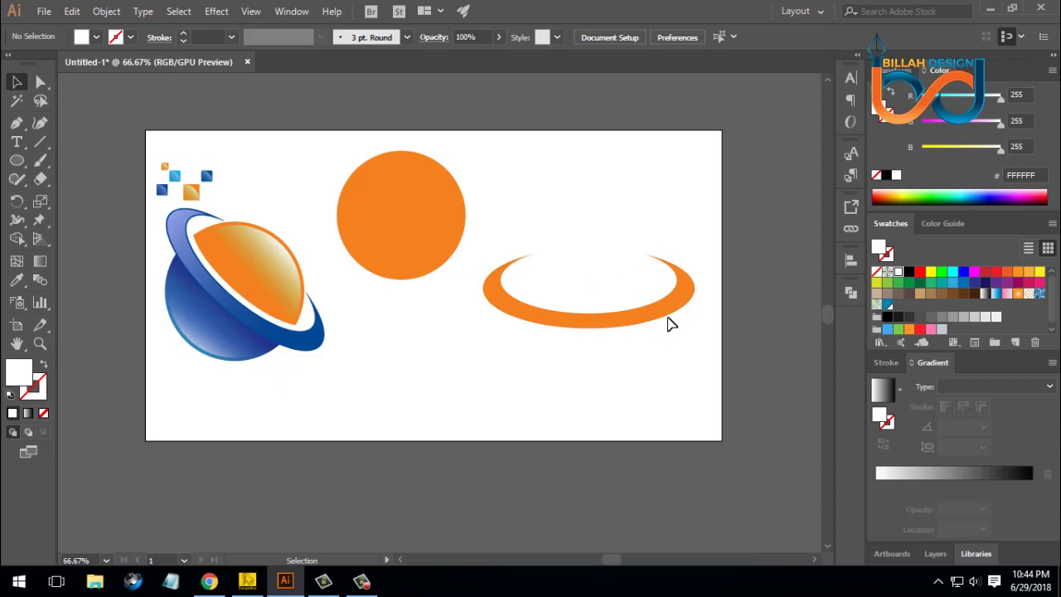
Step: Subtract the white ellipse from the orange one with Pathfinder Minus Front to cut an open ring shape
{"action": "left_click_drag", "start_coordinate": [675, 212], "coordinate": [613, 338]}
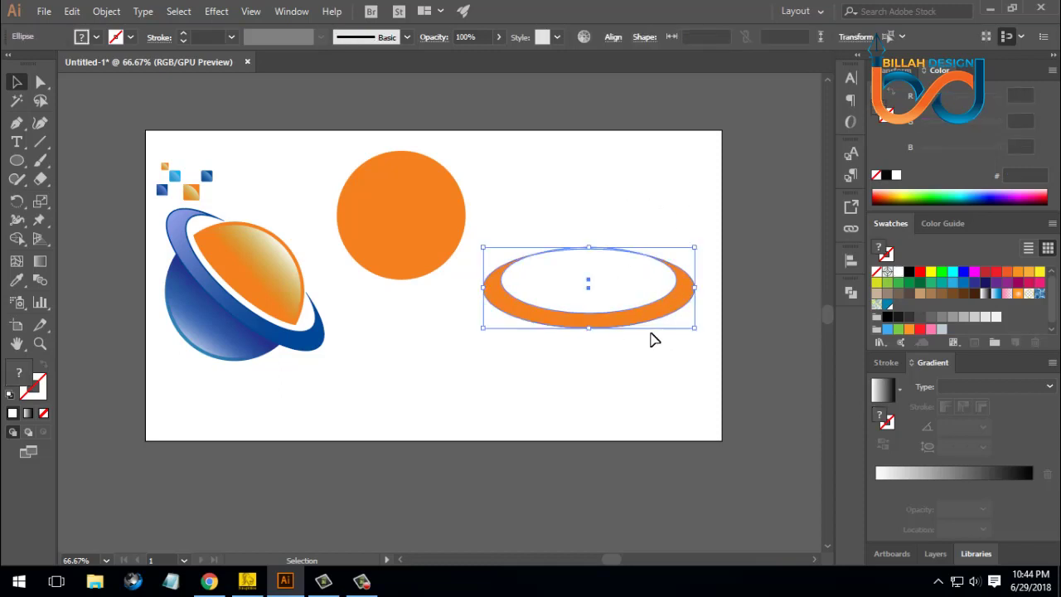
{"action": "left_click", "coordinate": [852, 293]}
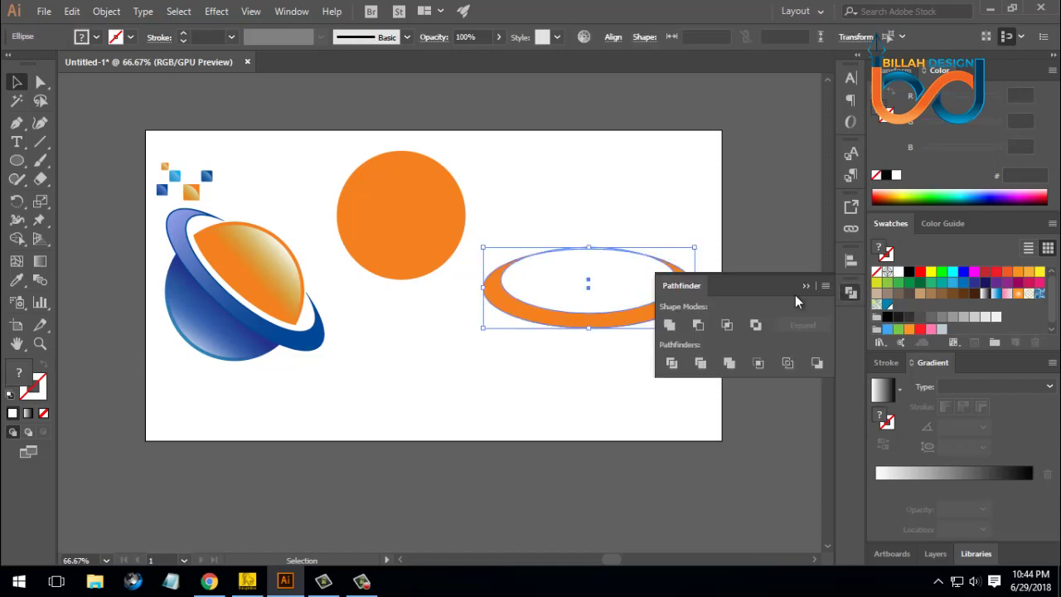
{"action": "left_click", "coordinate": [702, 324]}
{"action": "left_click", "coordinate": [851, 291]}
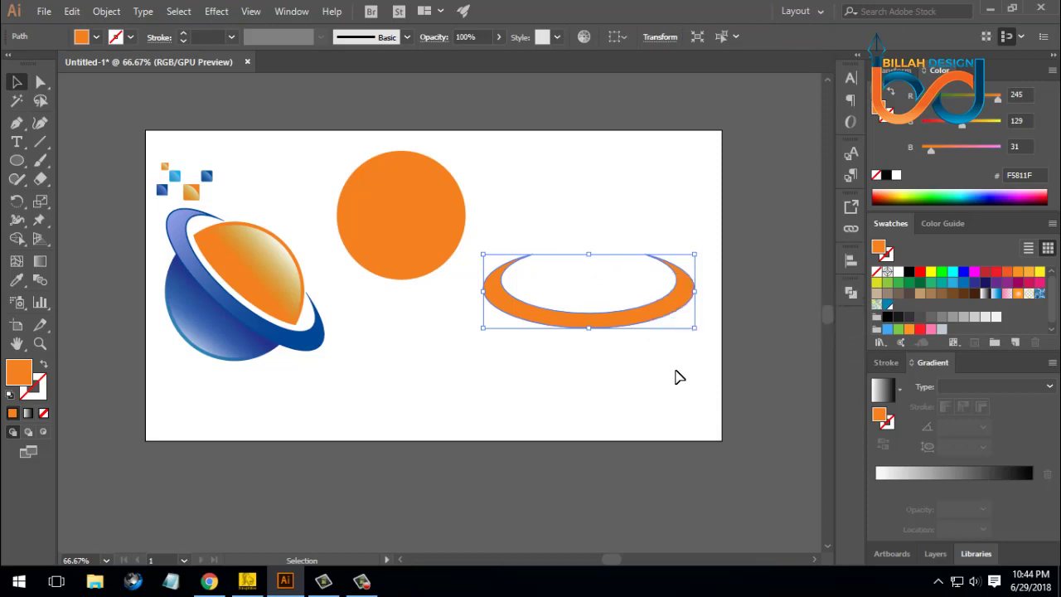
{"action": "left_click", "coordinate": [677, 377]}
Step: Fill the open ring with the dark blue 004798 sampled from the reference logo's ring
{"action": "left_click", "coordinate": [644, 325]}
{"action": "left_click", "coordinate": [17, 279]}
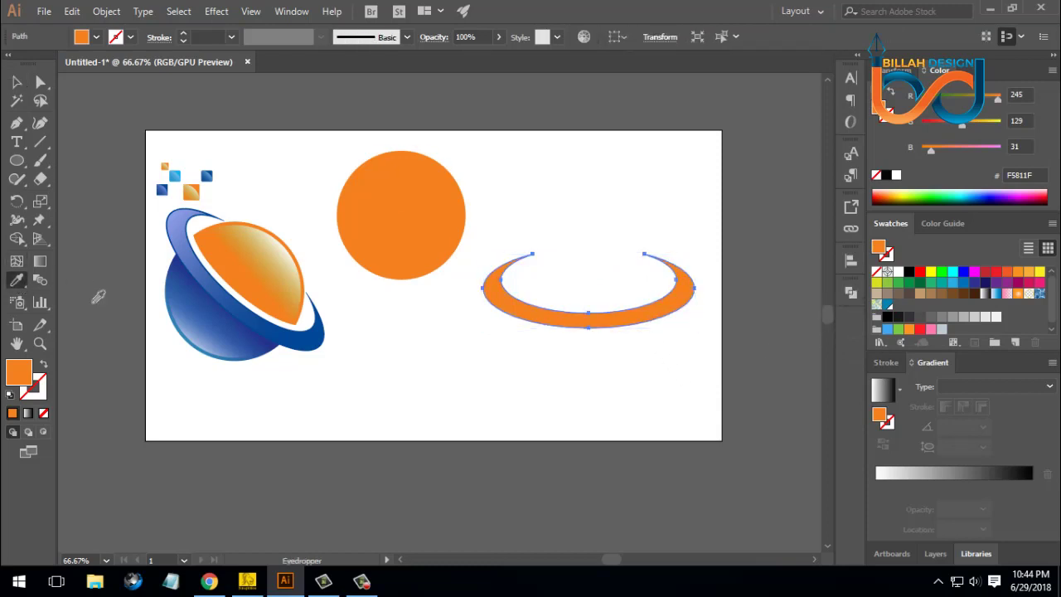
{"action": "left_click", "coordinate": [314, 306]}
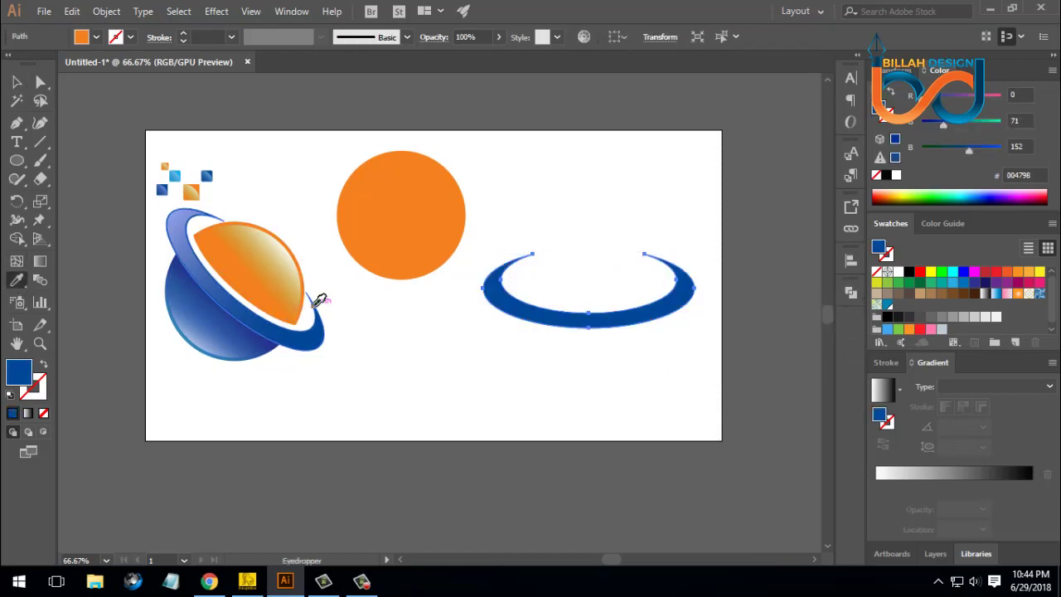
{"action": "key", "text": "v"}
{"action": "left_click", "coordinate": [555, 405]}
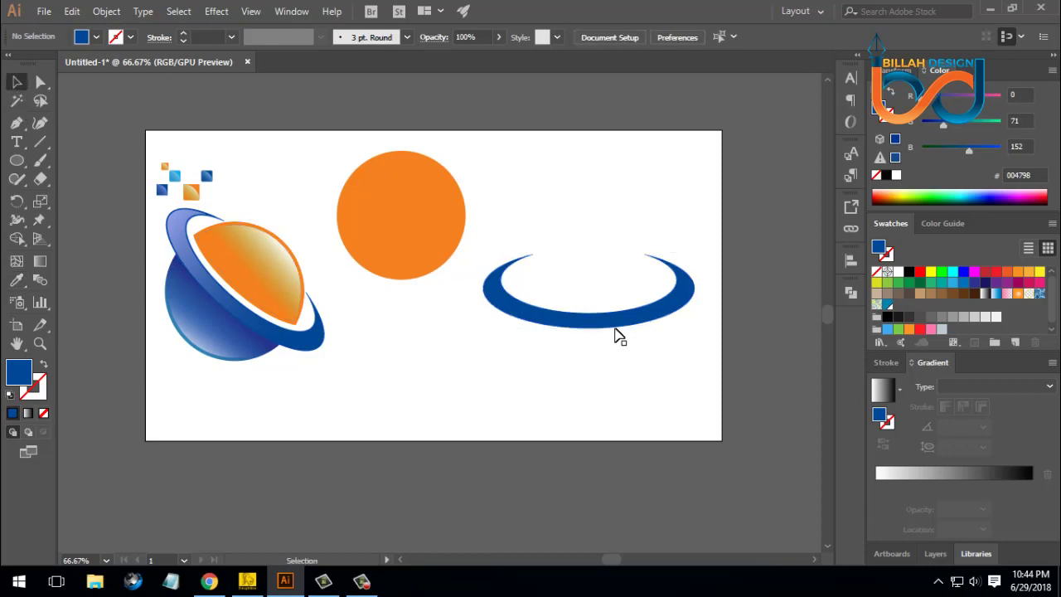
Step: Rotate the blue ring clockwise to match the reference ring's tilt and place it diagonally across the orange circle
{"action": "left_click_drag", "start_coordinate": [621, 330], "coordinate": [573, 349]}
{"action": "left_click", "coordinate": [613, 424]}
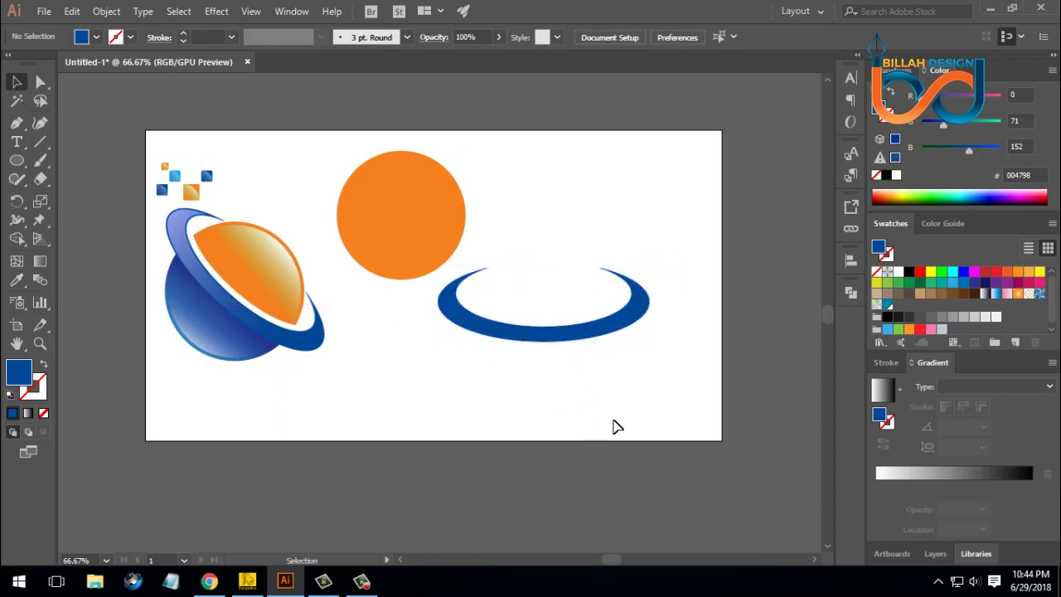
{"action": "left_click", "coordinate": [620, 331]}
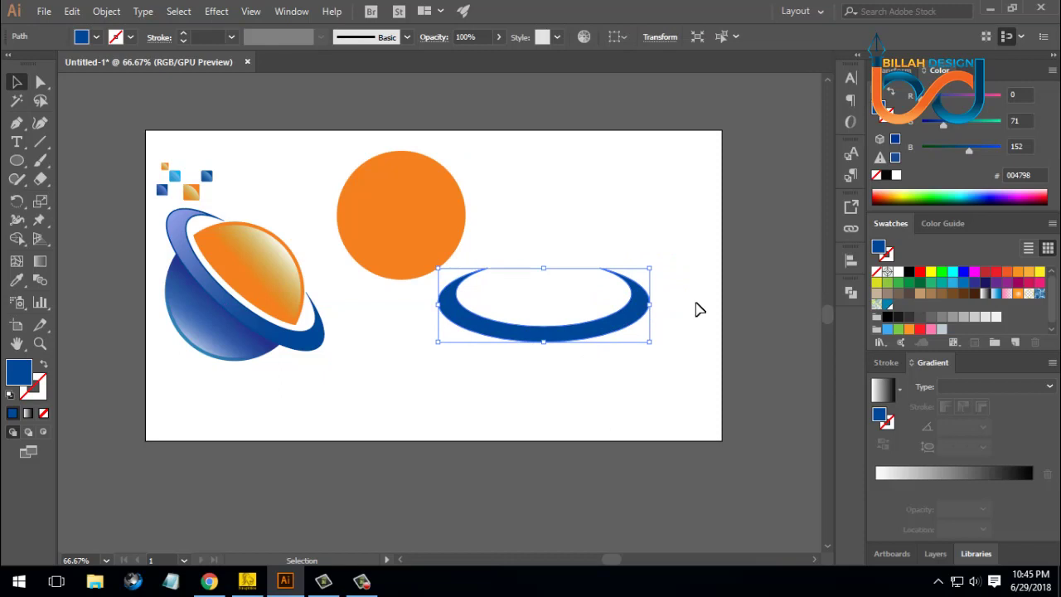
{"action": "left_click_drag", "start_coordinate": [658, 268], "coordinate": [664, 342]}
{"action": "left_click", "coordinate": [711, 401]}
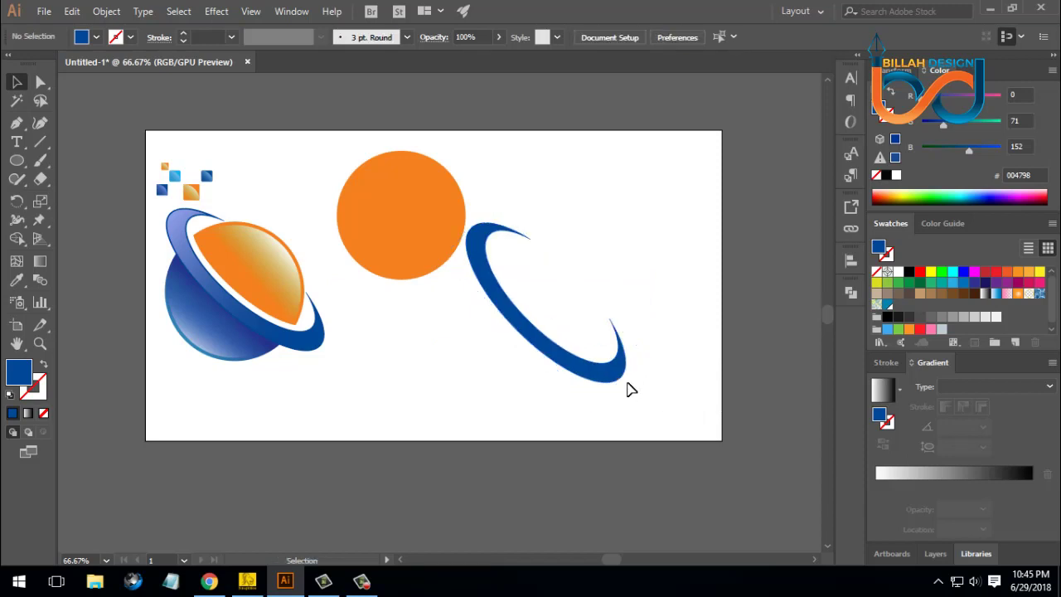
{"action": "left_click_drag", "start_coordinate": [581, 356], "coordinate": [484, 296]}
{"action": "left_click", "coordinate": [547, 374]}
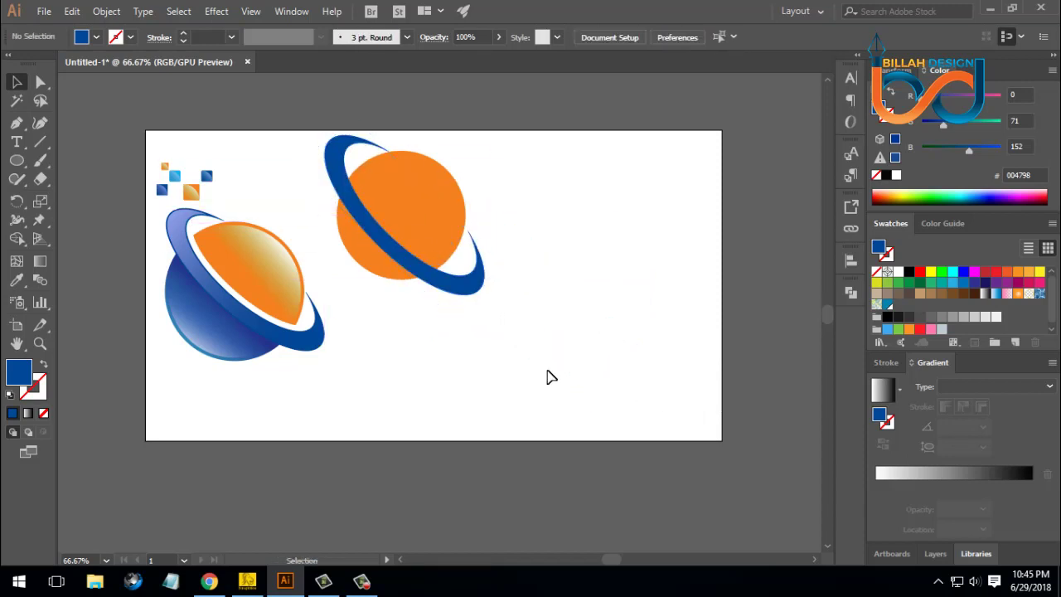
Step: Move the orange circle and blue ring together toward the middle of the artboard, clear of the reference logo
{"action": "left_click_drag", "start_coordinate": [401, 248], "coordinate": [488, 311]}
{"action": "left_click", "coordinate": [563, 391]}
{"action": "left_click_drag", "start_coordinate": [557, 355], "coordinate": [563, 345]}
{"action": "left_click", "coordinate": [602, 420]}
Step: Rotate the blue ring slightly counterclockwise around the orange circle to flatten its tilt
{"action": "left_click", "coordinate": [561, 348]}
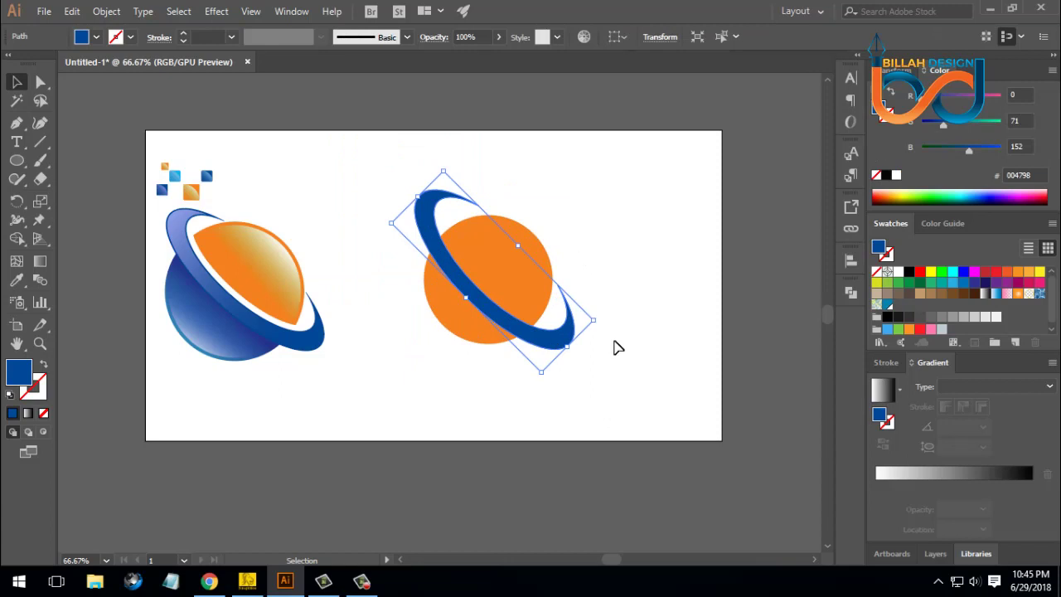
{"action": "left_click_drag", "start_coordinate": [602, 318], "coordinate": [608, 301]}
{"action": "left_click", "coordinate": [596, 317]}
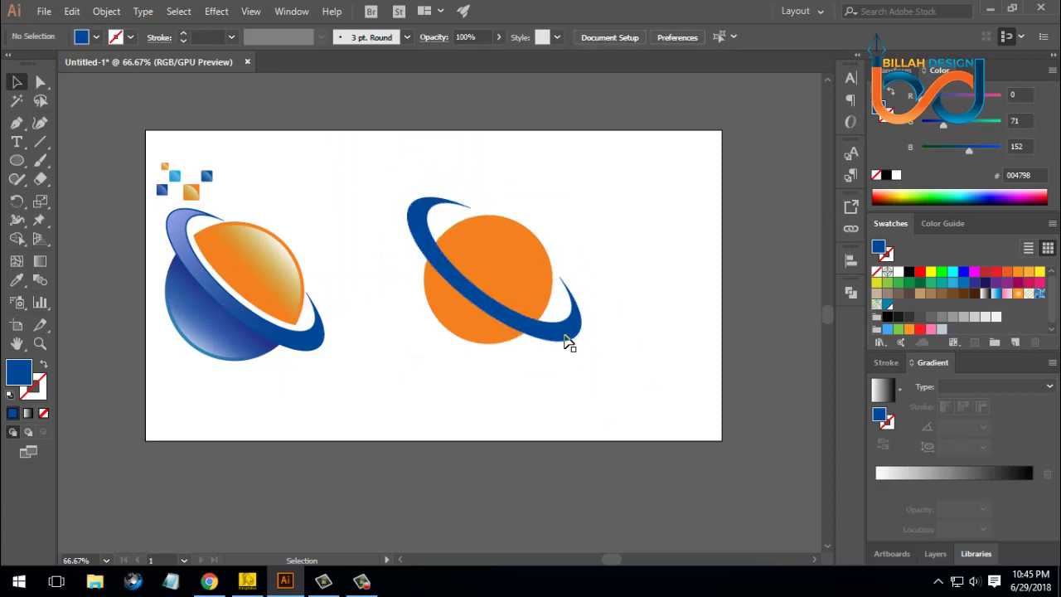
{"action": "left_click", "coordinate": [565, 340]}
{"action": "left_click", "coordinate": [603, 409]}
Step: Fine-tune the blue ring's placement, shifting it slightly up and to the right across the orange circle
{"action": "left_click", "coordinate": [573, 342]}
{"action": "left_click_drag", "start_coordinate": [576, 338], "coordinate": [574, 340]}
{"action": "left_click", "coordinate": [611, 398]}
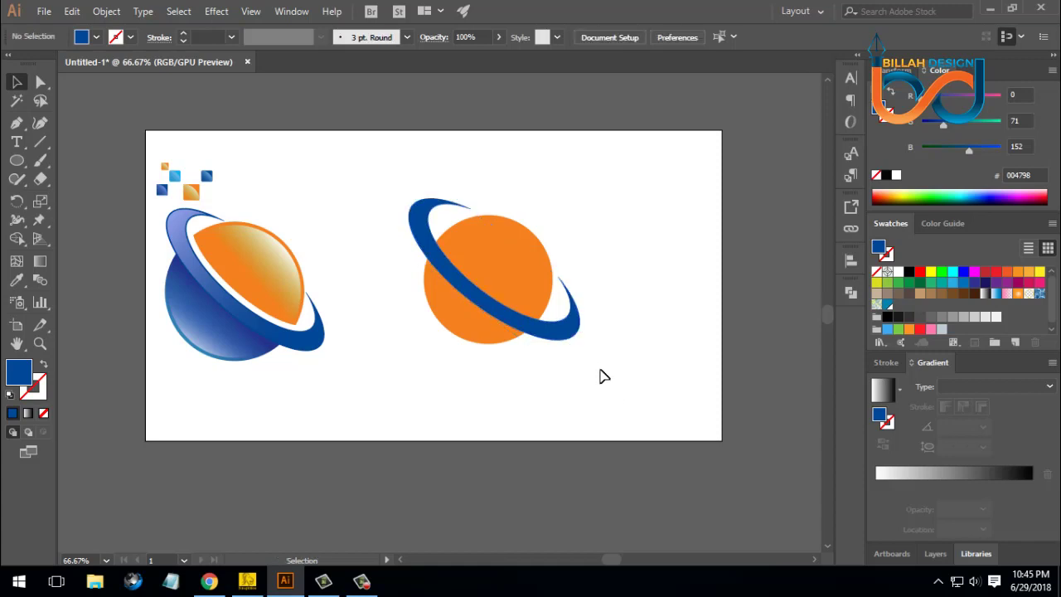
{"action": "left_click_drag", "start_coordinate": [569, 331], "coordinate": [576, 331]}
{"action": "left_click", "coordinate": [604, 411]}
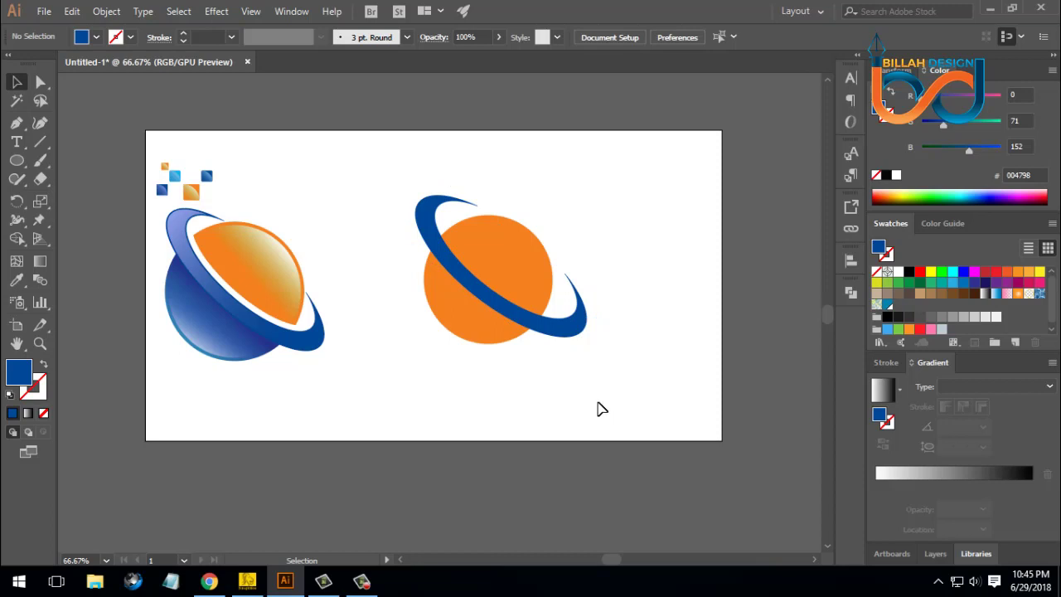
Step: Enlarge the orange circle proportionally from its centre to 274 px in diameter
{"action": "left_click", "coordinate": [524, 294]}
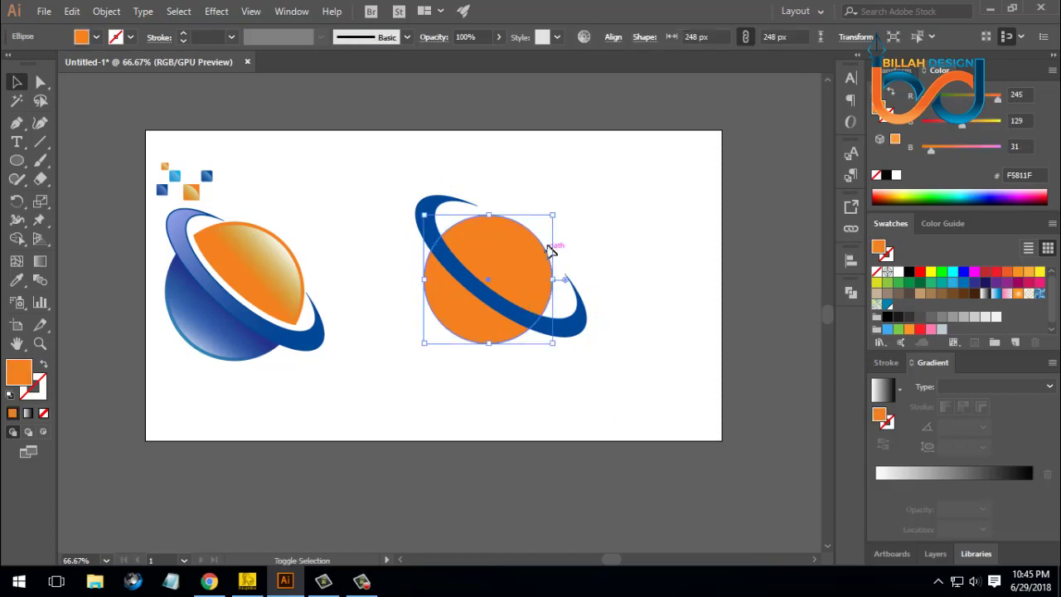
{"action": "left_click_drag", "start_coordinate": [552, 214], "coordinate": [561, 211]}
{"action": "left_click", "coordinate": [661, 368]}
{"action": "left_click", "coordinate": [509, 282]}
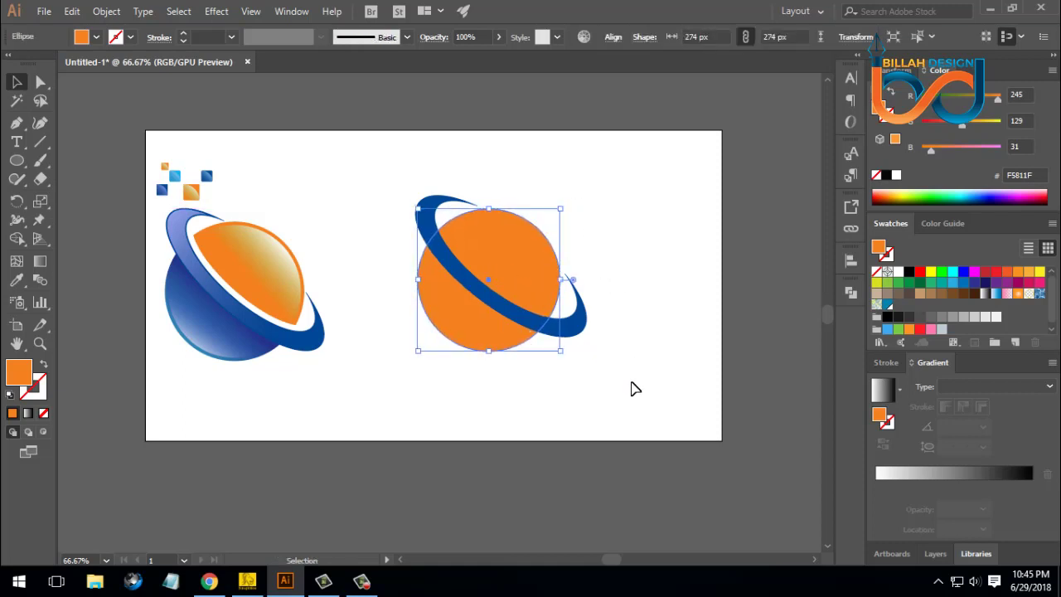
{"action": "left_click", "coordinate": [630, 404]}
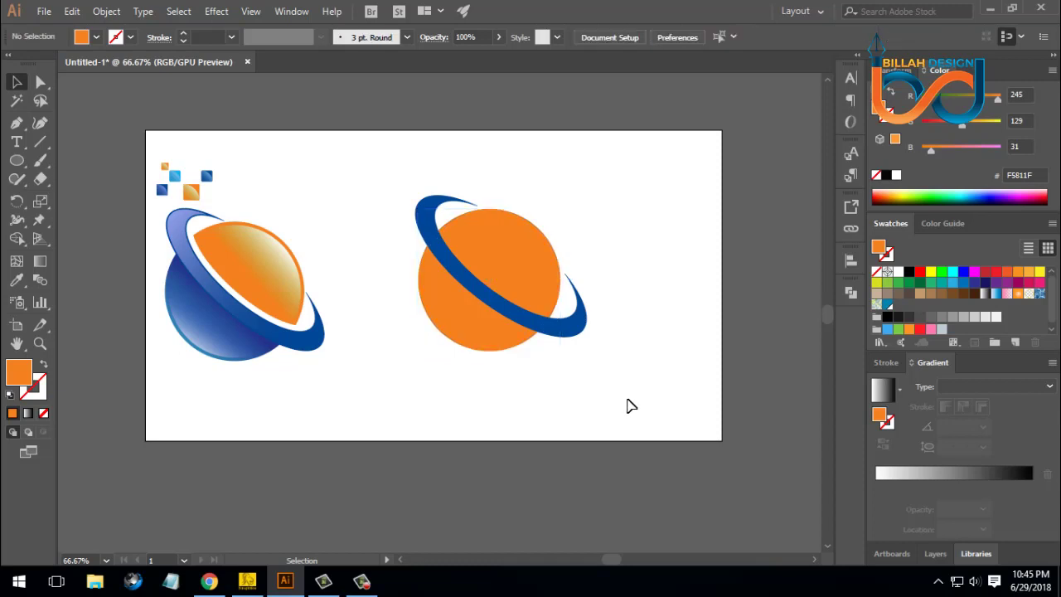
Step: Rotate the blue ring slightly clockwise to steepen its tilt over the enlarged circle
{"action": "left_click", "coordinate": [537, 278]}
{"action": "left_click", "coordinate": [611, 408]}
{"action": "left_click", "coordinate": [577, 324]}
{"action": "left_click_drag", "start_coordinate": [442, 169], "coordinate": [450, 170]}
{"action": "left_click", "coordinate": [677, 383]}
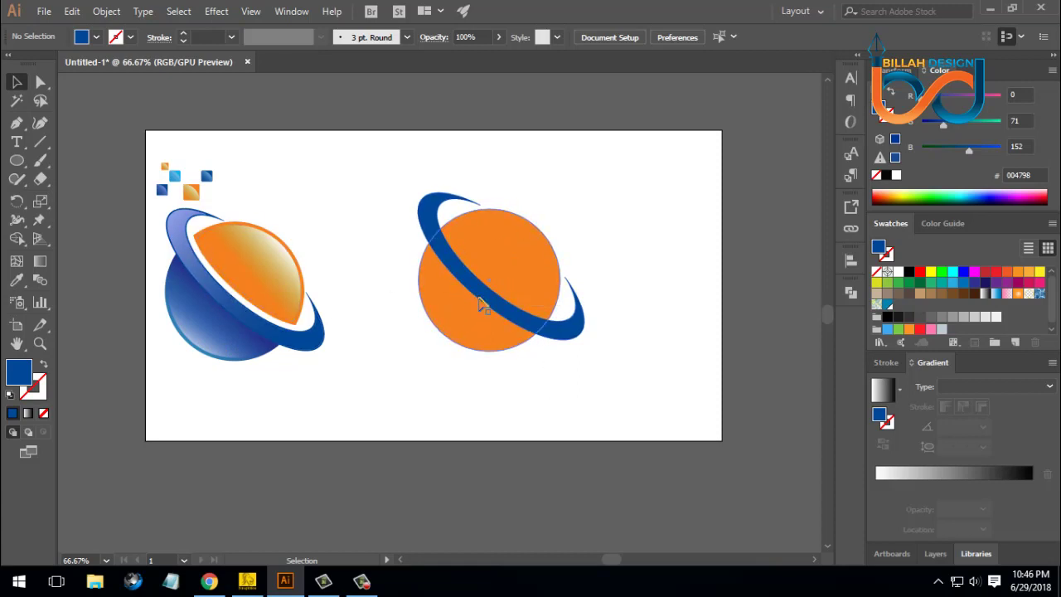
Step: Split the orange circle in two by erasing a curved strip through it along the path beneath the blue ring
{"action": "left_click", "coordinate": [523, 248]}
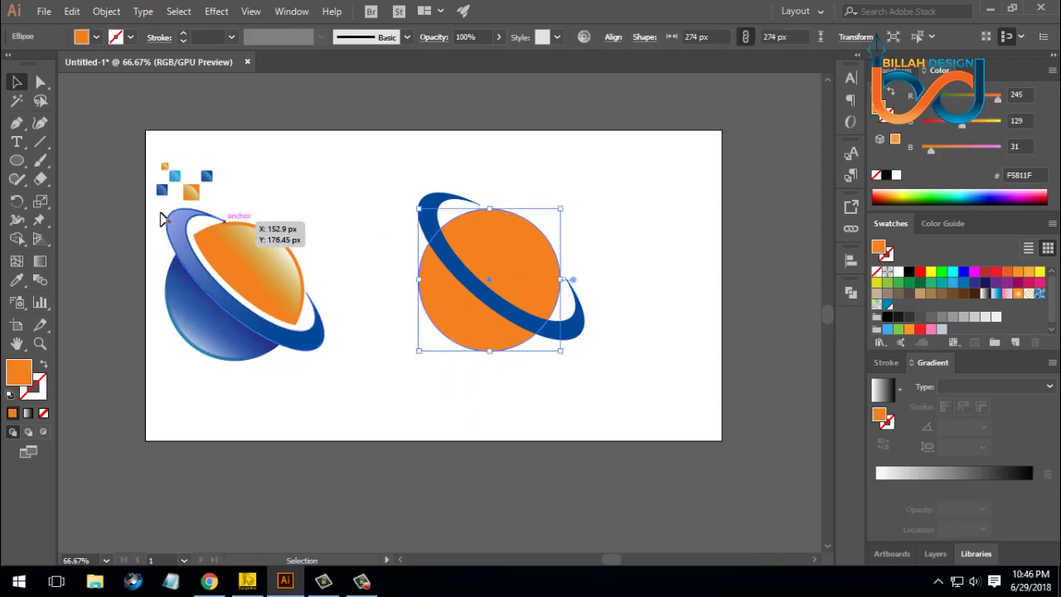
{"action": "left_click", "coordinate": [42, 179]}
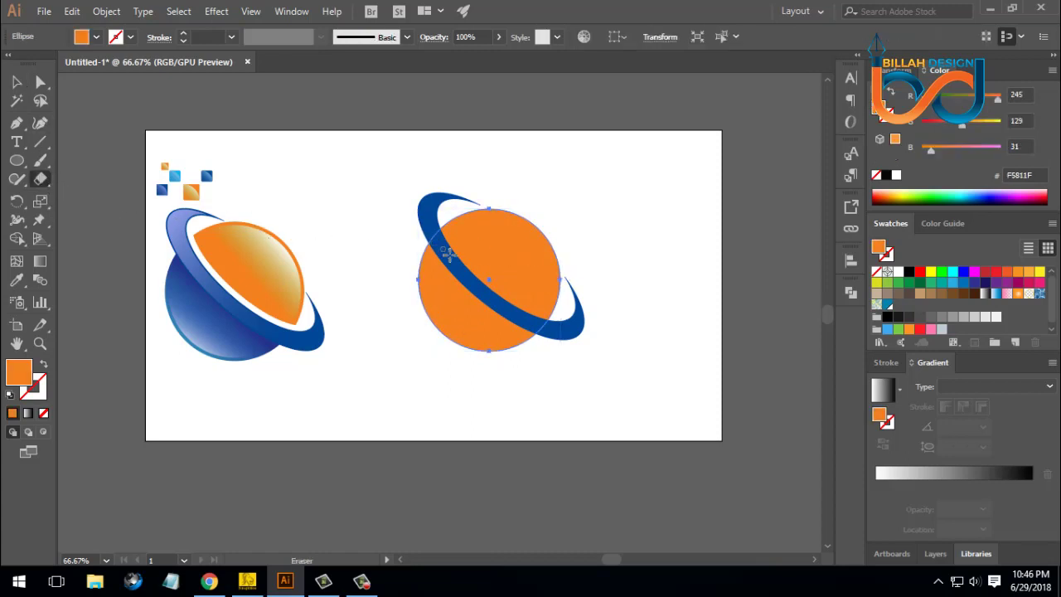
{"action": "key", "text": "ctrl+equal"}
{"action": "key", "text": "ctrl+equal"}
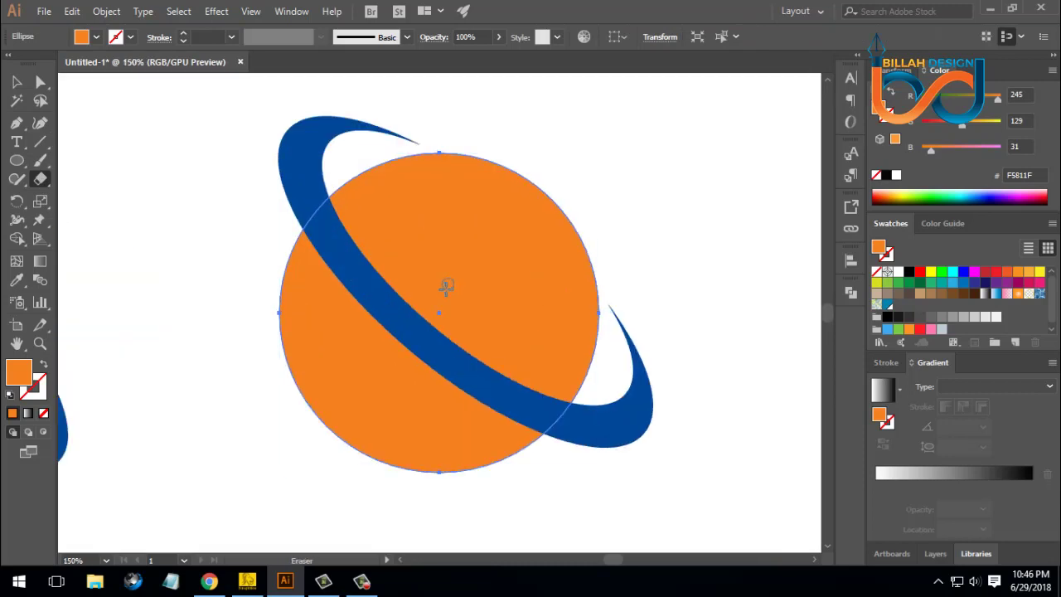
{"action": "left_click_drag", "start_coordinate": [407, 304], "coordinate": [403, 267]}
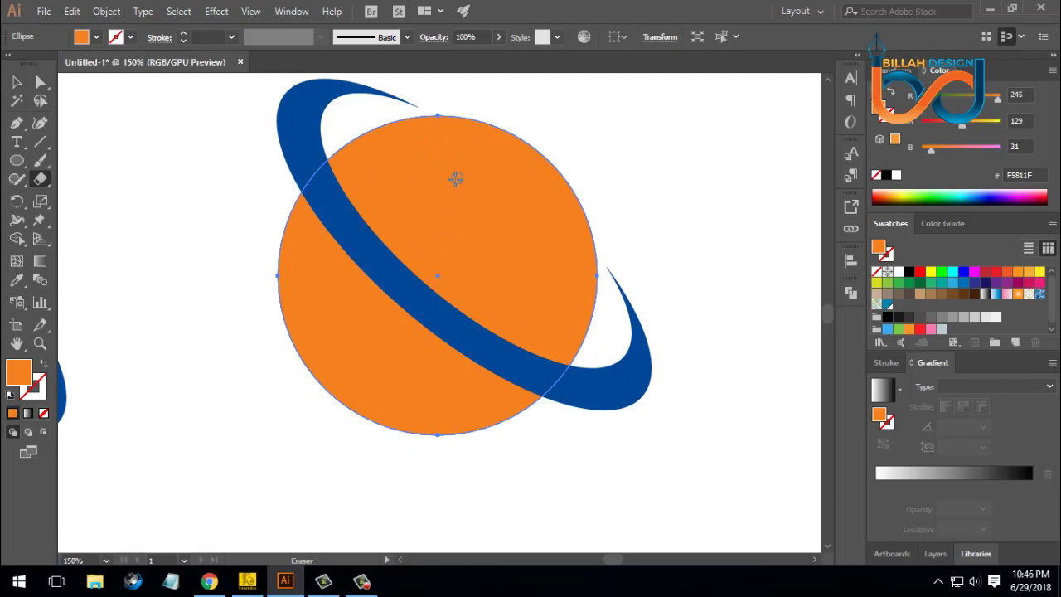
{"action": "mouse_move", "coordinate": [311, 173]}
{"action": "left_mouse_down"}
{"action": "mouse_move", "coordinate": [393, 282]}
{"action": "mouse_move", "coordinate": [506, 356]}
{"action": "mouse_move", "coordinate": [600, 389]}
{"action": "left_mouse_up"}
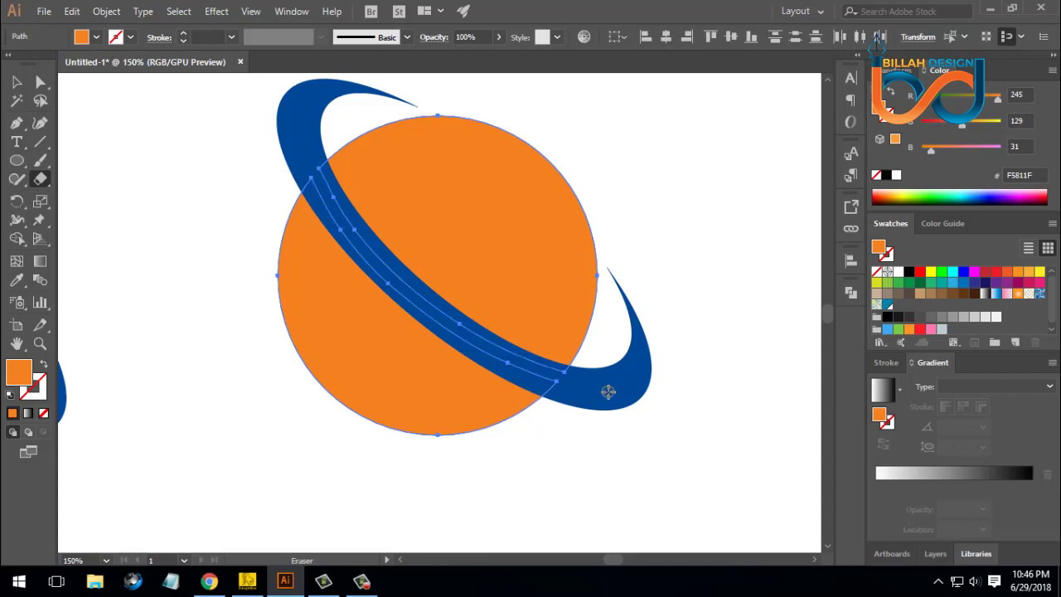
Step: Check the cut beneath the ring by selecting the upper and lower pieces of the orange circle in turn
{"action": "left_click", "coordinate": [16, 81]}
{"action": "left_click", "coordinate": [348, 217]}
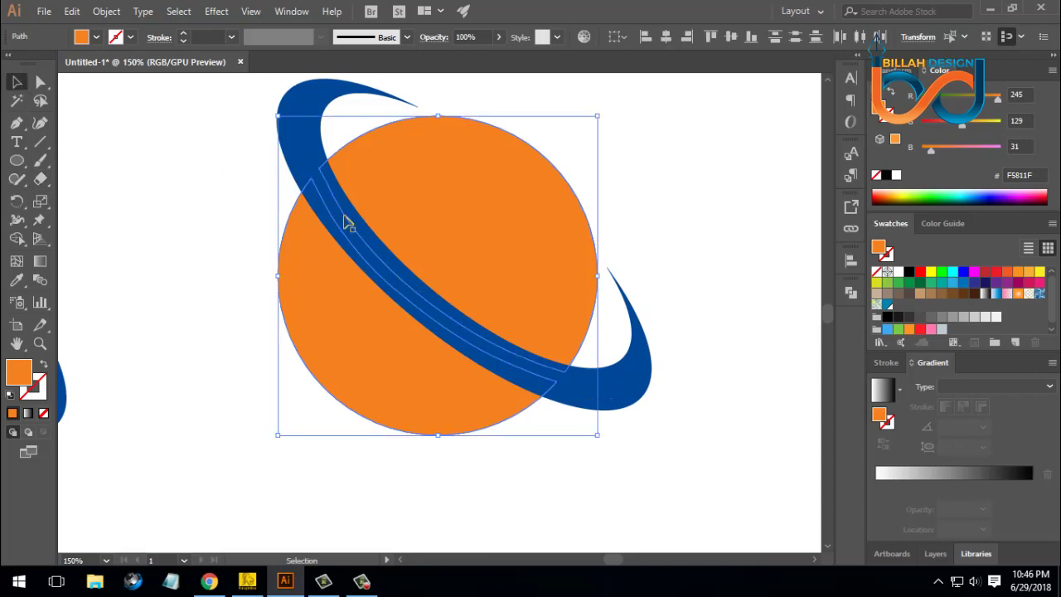
{"action": "left_click", "coordinate": [687, 257]}
{"action": "scroll", "coordinate": [324, 213], "scroll_direction": "up", "scroll_amount": 1}
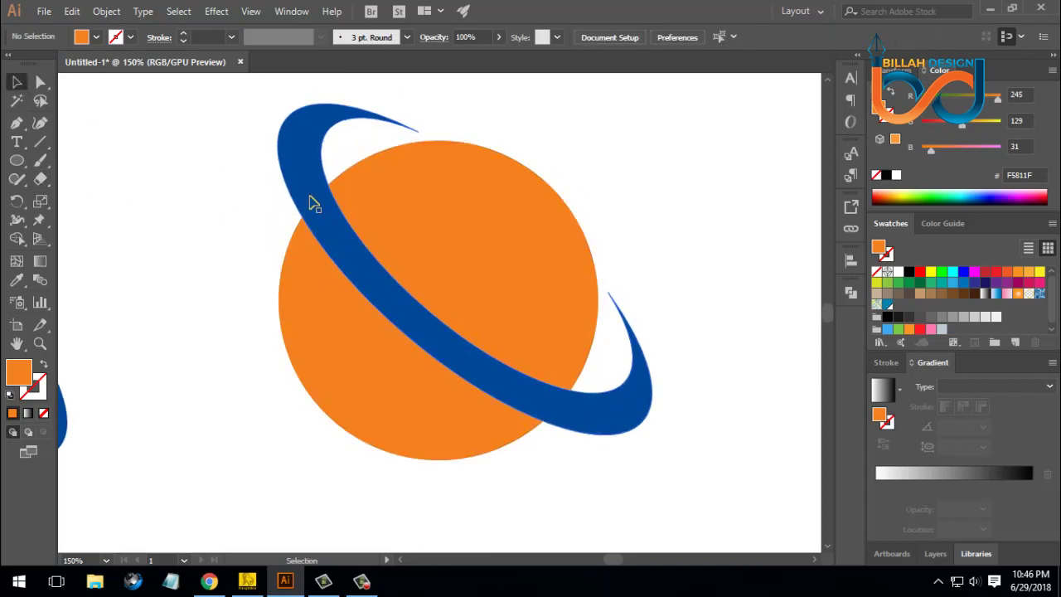
{"action": "left_click", "coordinate": [490, 206]}
{"action": "left_click", "coordinate": [406, 334]}
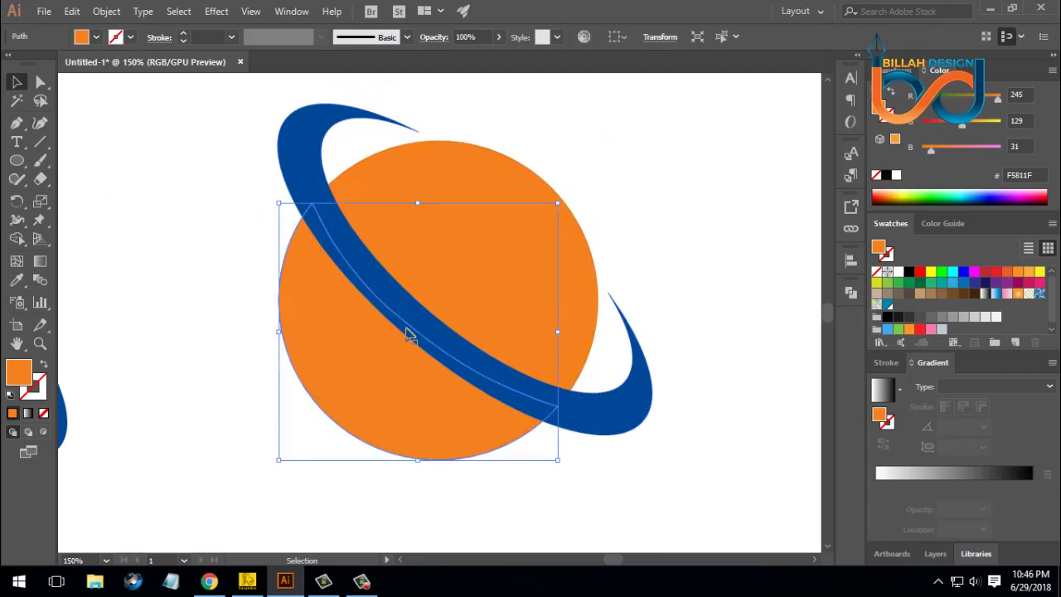
{"action": "left_click", "coordinate": [502, 256]}
{"action": "left_click", "coordinate": [386, 370]}
{"action": "left_click", "coordinate": [647, 505]}
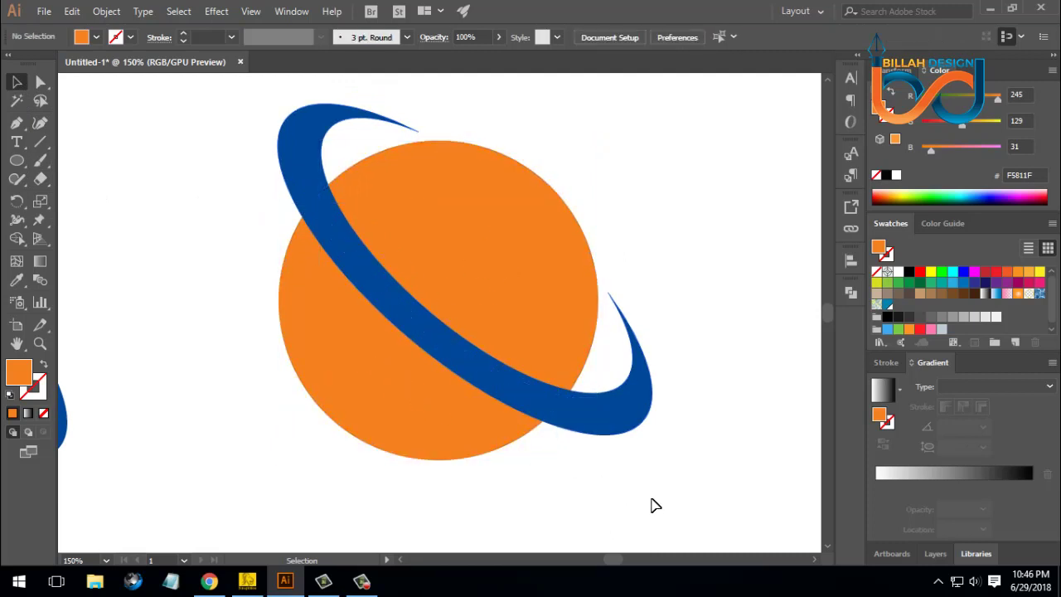
Step: Create an offset path of 13 px around the blue ring with Miter joins and a miter limit of 4
{"action": "key", "text": "ctrl+minus"}
{"action": "key", "text": "ctrl+minus"}
{"action": "key", "text": "ctrl+minus"}
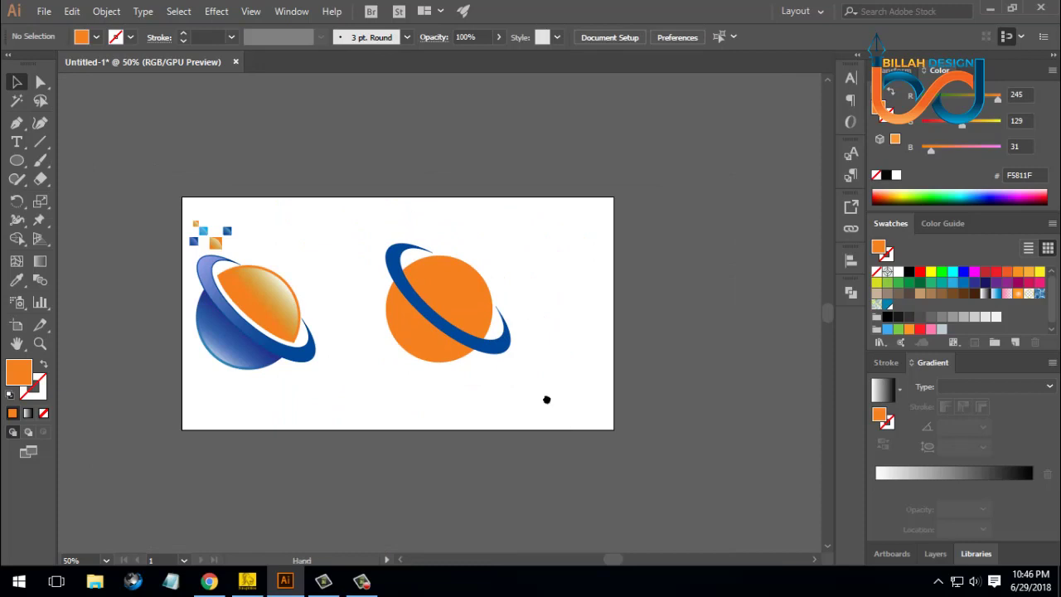
{"action": "left_click", "coordinate": [513, 345]}
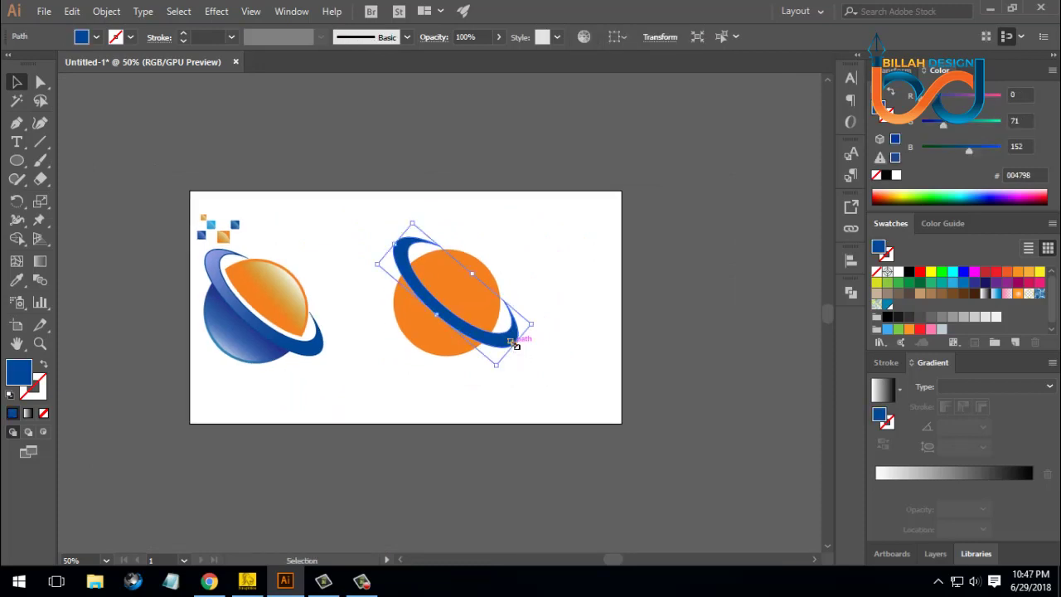
{"action": "left_click", "coordinate": [106, 11]}
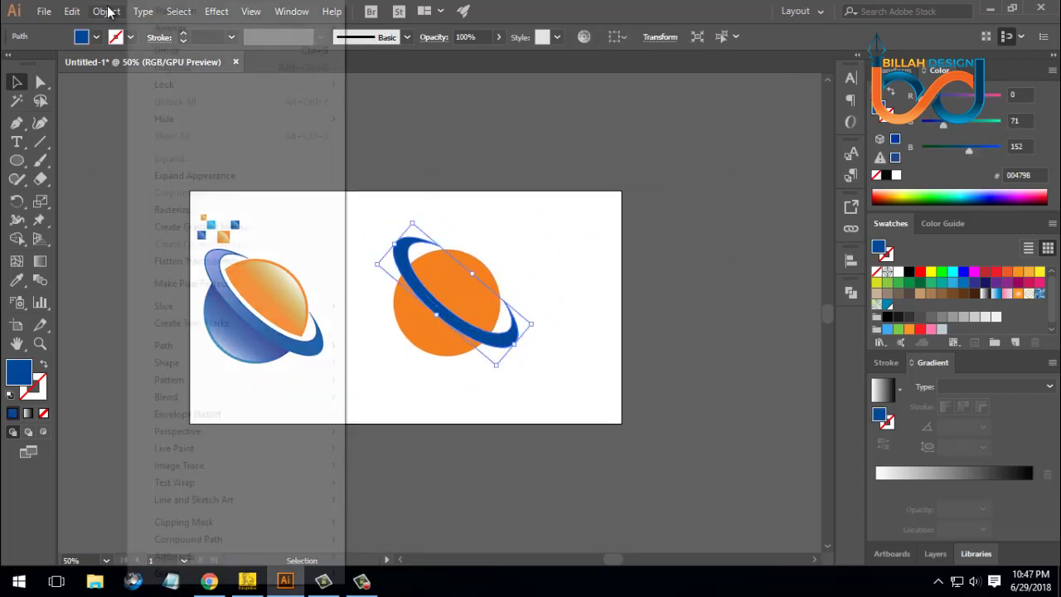
{"action": "mouse_move", "coordinate": [182, 348]}
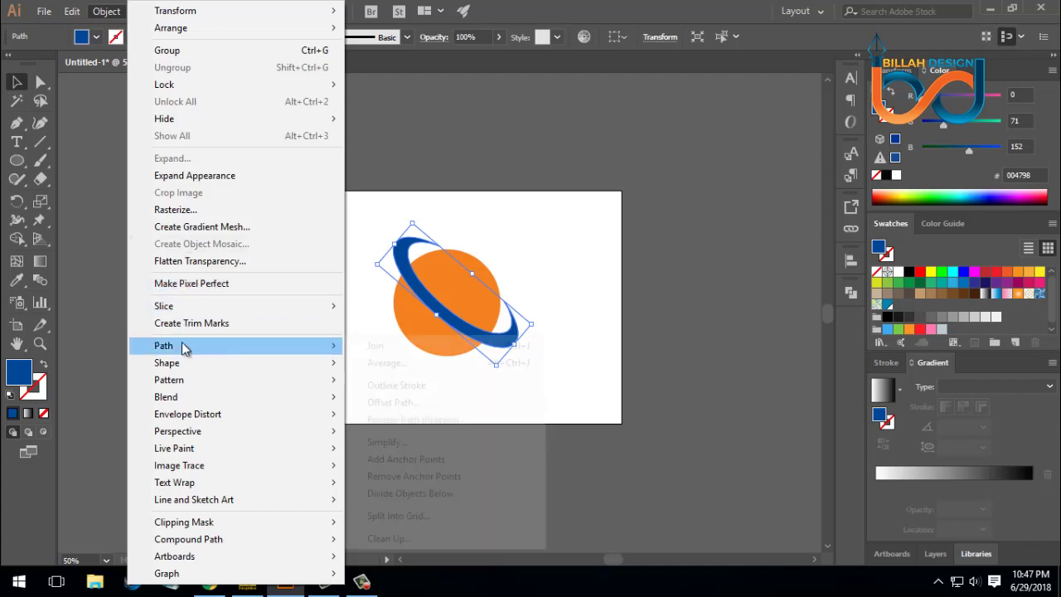
{"action": "left_click", "coordinate": [406, 403]}
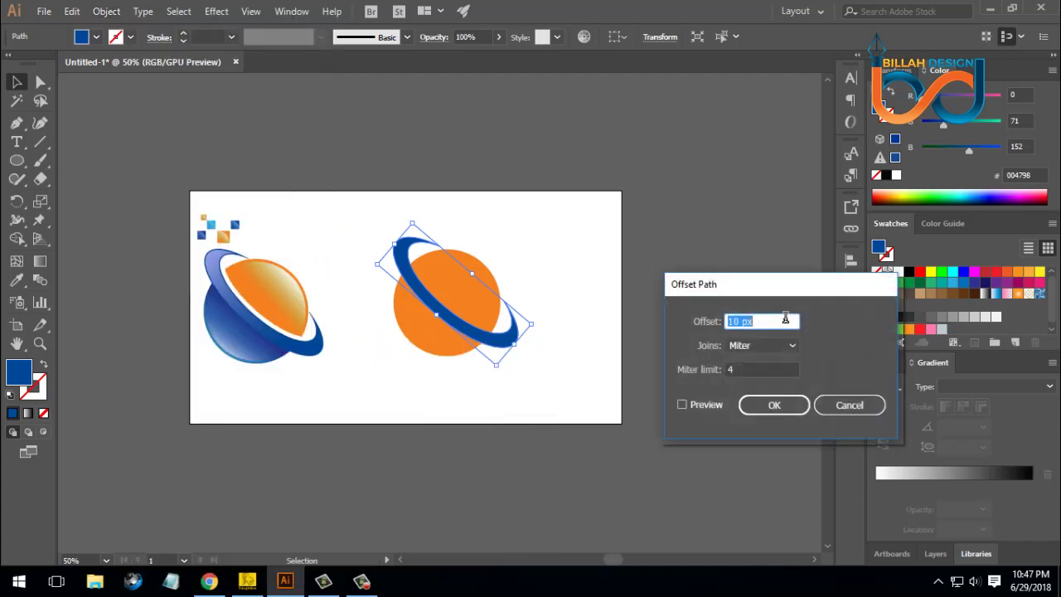
{"action": "left_click_drag", "start_coordinate": [761, 286], "coordinate": [696, 130]}
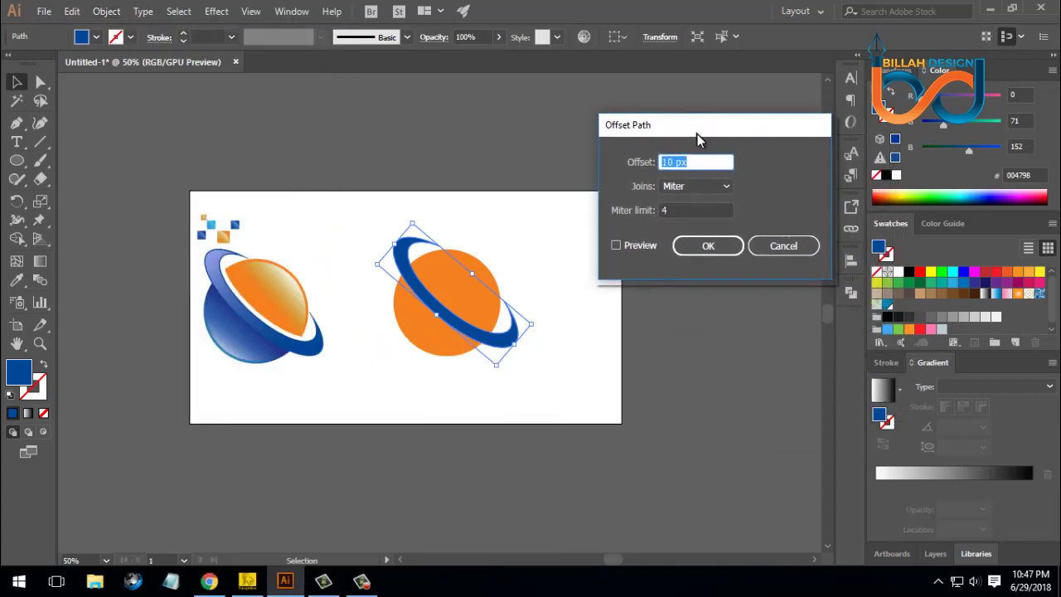
{"action": "left_click", "coordinate": [617, 247]}
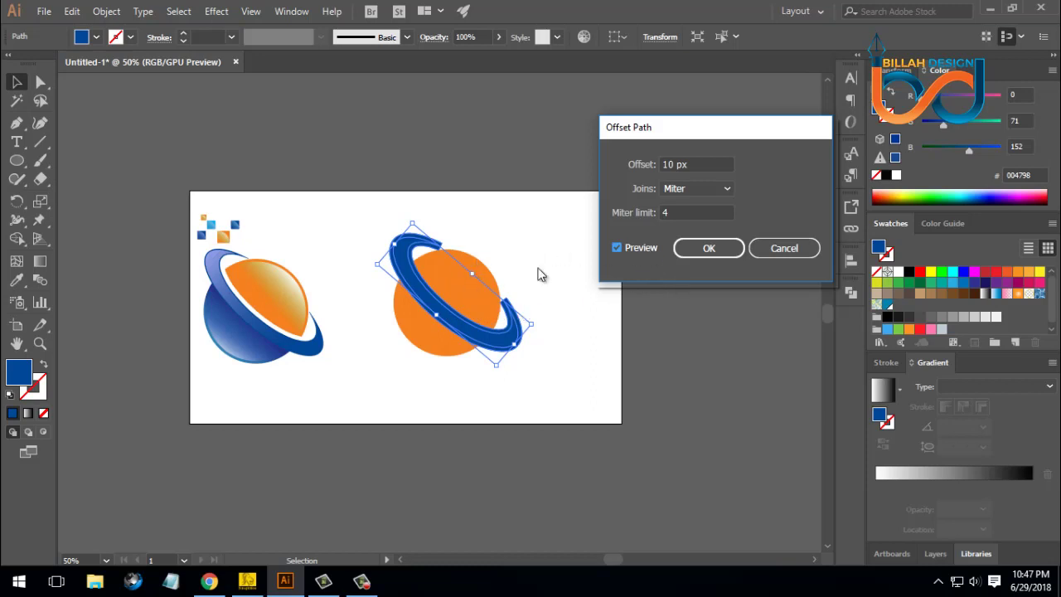
{"action": "key", "text": "Up"}
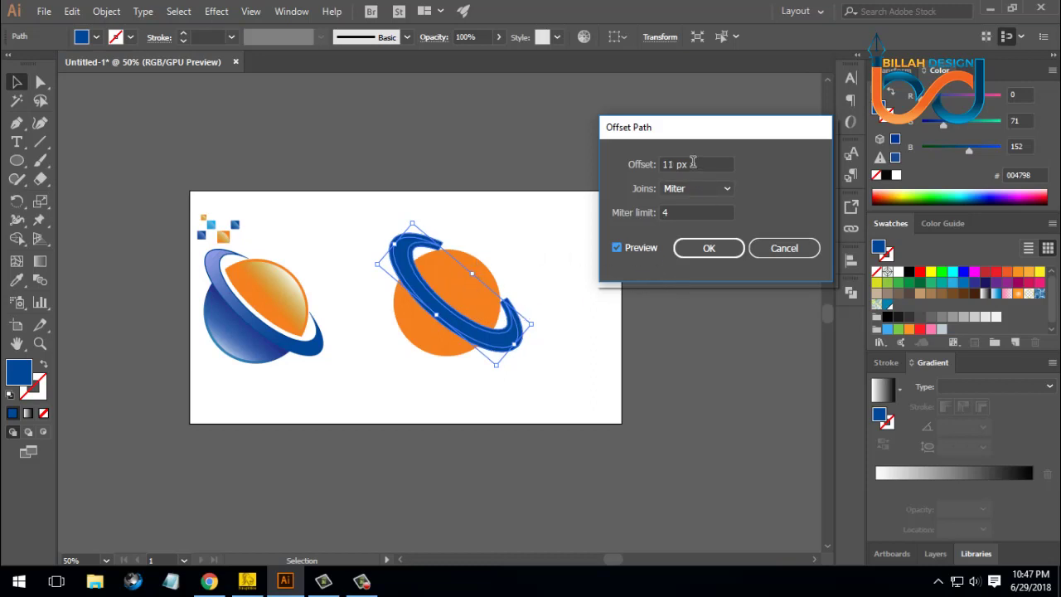
{"action": "key", "text": "Up"}
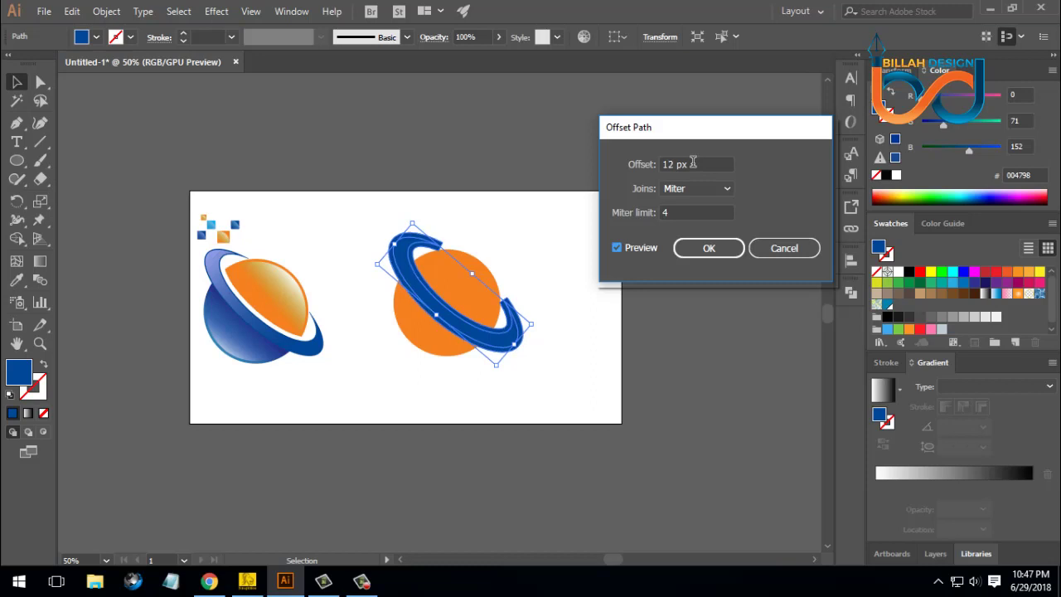
{"action": "key", "text": "Up"}
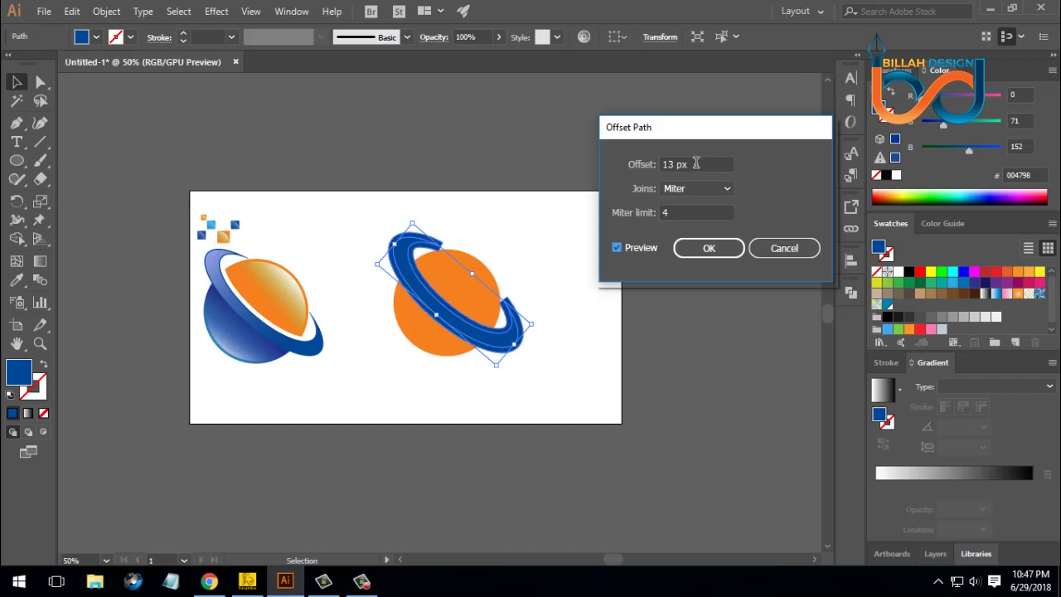
{"action": "left_click", "coordinate": [709, 249]}
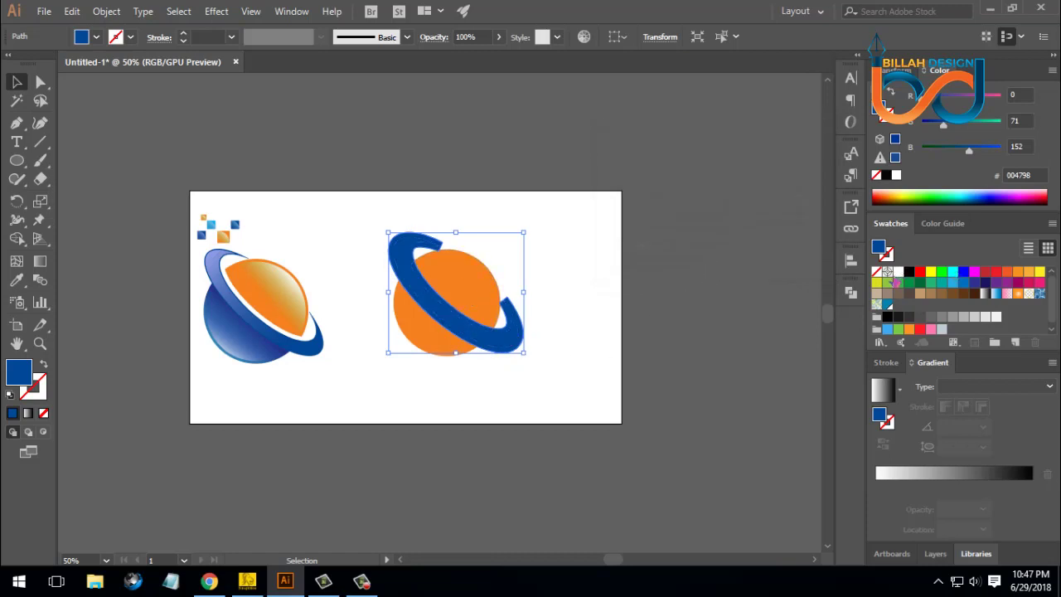
Step: Fill the offset copy of the ring with white to form a gap between the blue ring and the orange pieces
{"action": "left_click", "coordinate": [898, 272]}
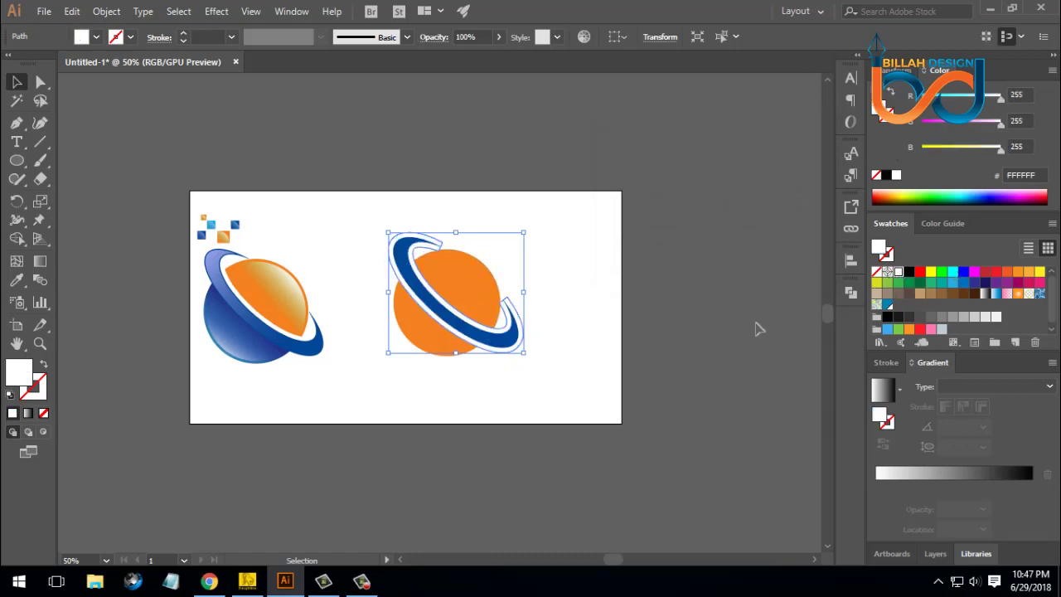
{"action": "left_click", "coordinate": [624, 374]}
{"action": "key", "text": "ctrl+plus"}
{"action": "key", "text": "ctrl+plus"}
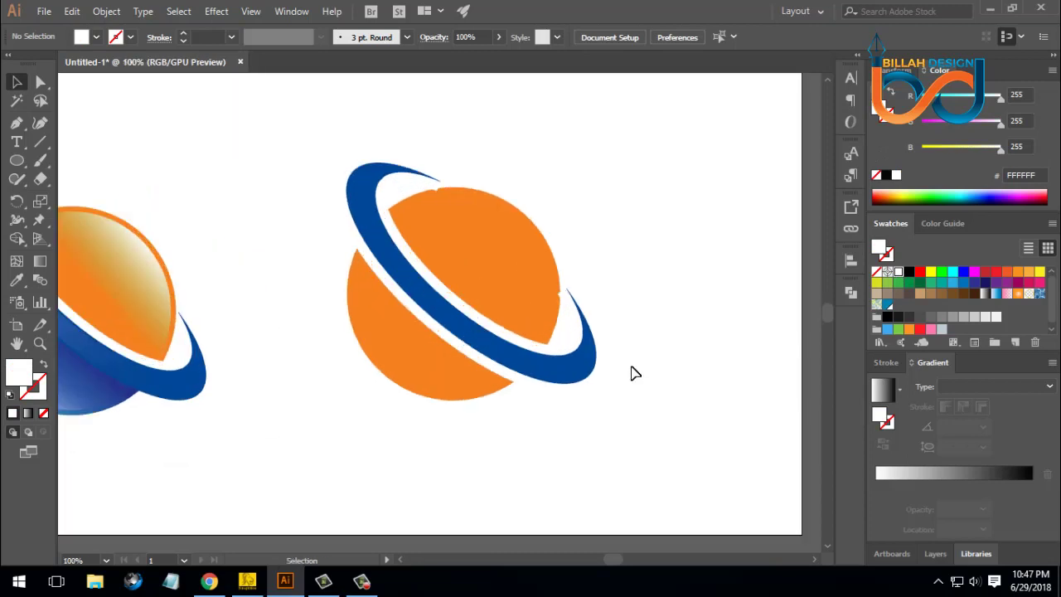
{"action": "left_click", "coordinate": [581, 320]}
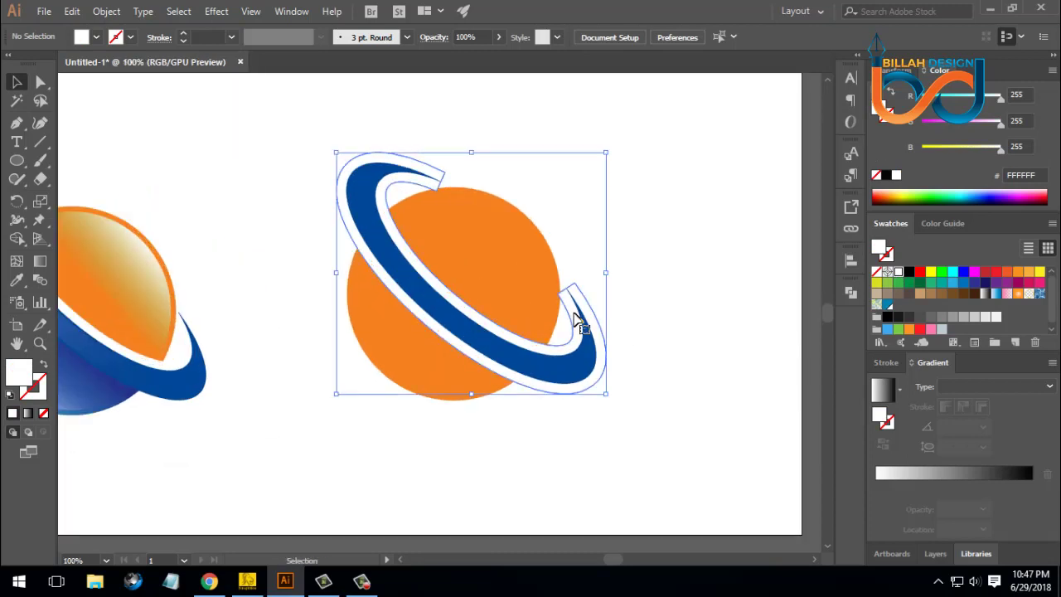
{"action": "left_click", "coordinate": [647, 373]}
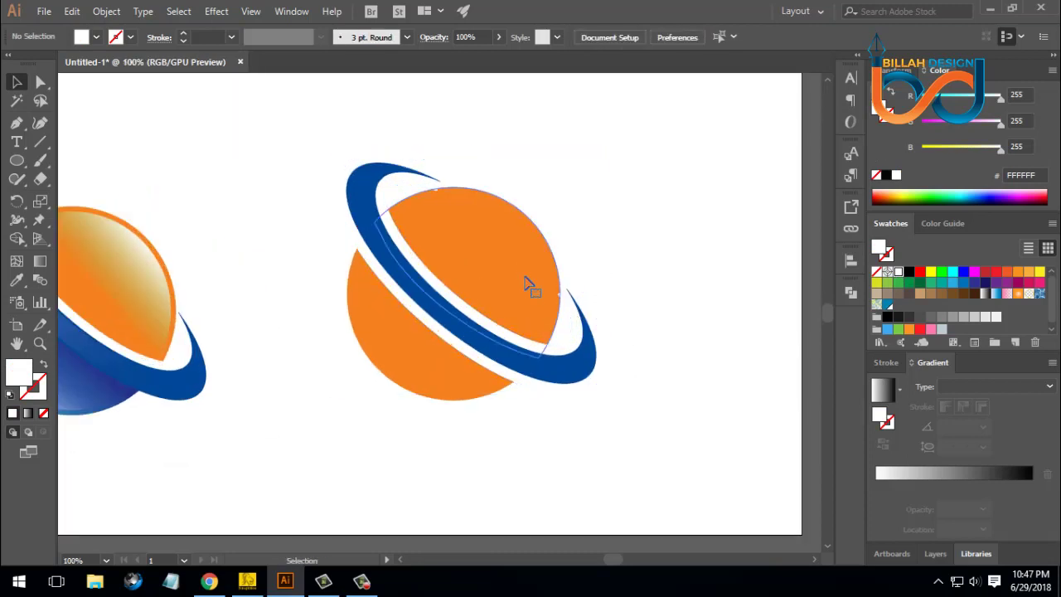
Step: Move the inner corner anchor at the white outline's upper tip up off the orange circle's edge with Direct Selection
{"action": "left_click", "coordinate": [525, 285]}
{"action": "left_click", "coordinate": [654, 375]}
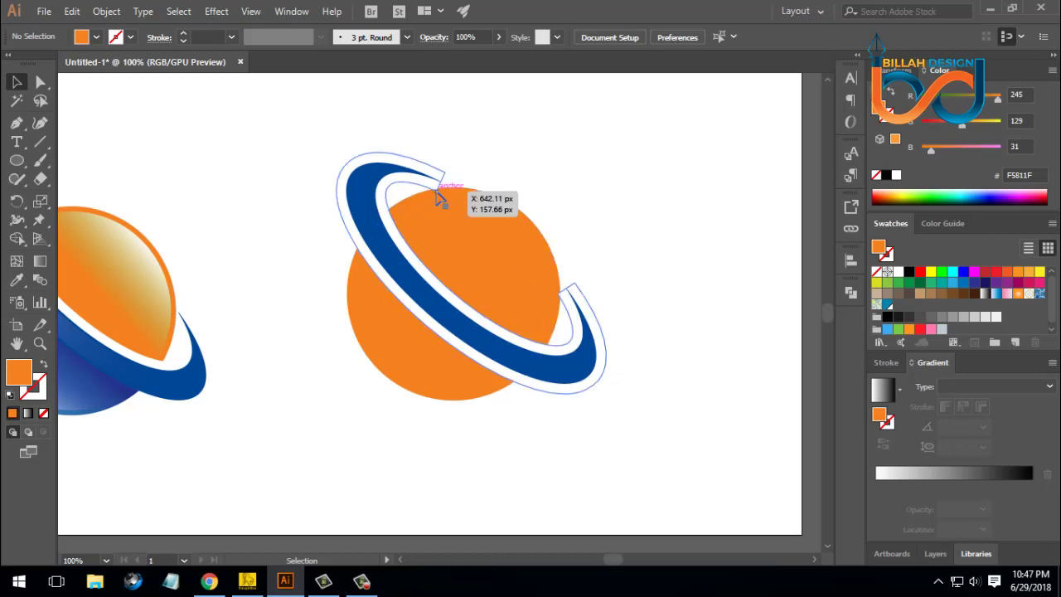
{"action": "left_click", "coordinate": [45, 82]}
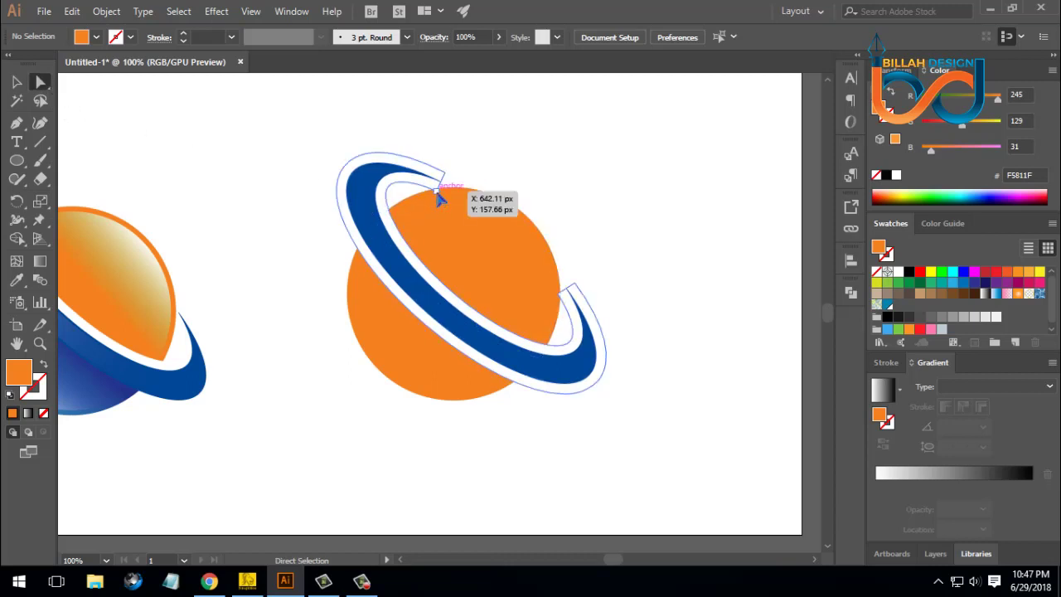
{"action": "mouse_move", "coordinate": [439, 198]}
{"action": "left_mouse_down"}
{"action": "mouse_move", "coordinate": [452, 189]}
{"action": "mouse_move", "coordinate": [442, 197]}
{"action": "left_mouse_up"}
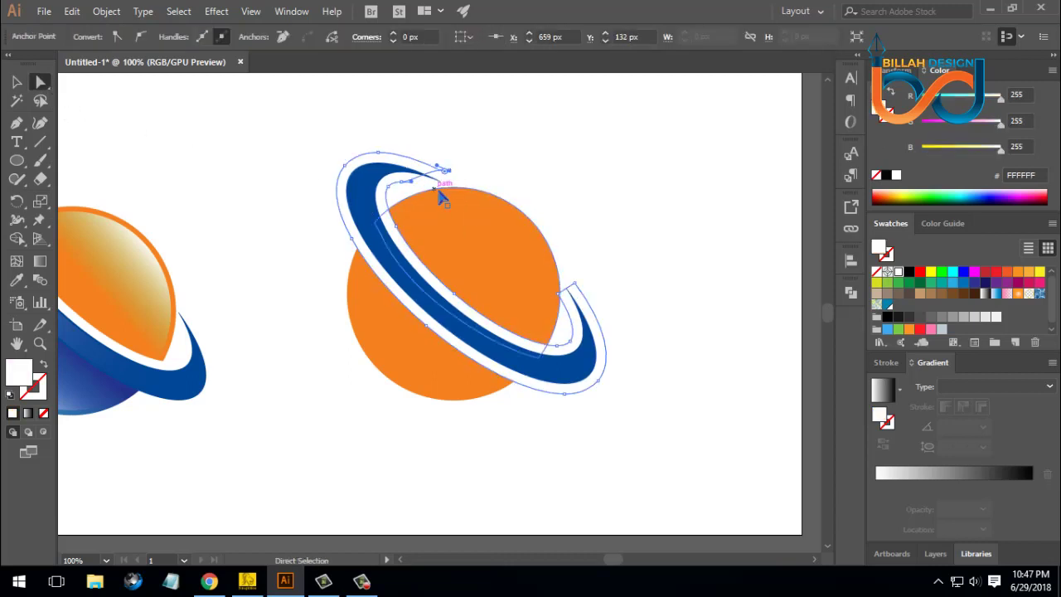
Step: Move the inner corner anchor at the white outline's right tip outward, clear of the orange circle's edge
{"action": "left_click_drag", "start_coordinate": [569, 301], "coordinate": [589, 304]}
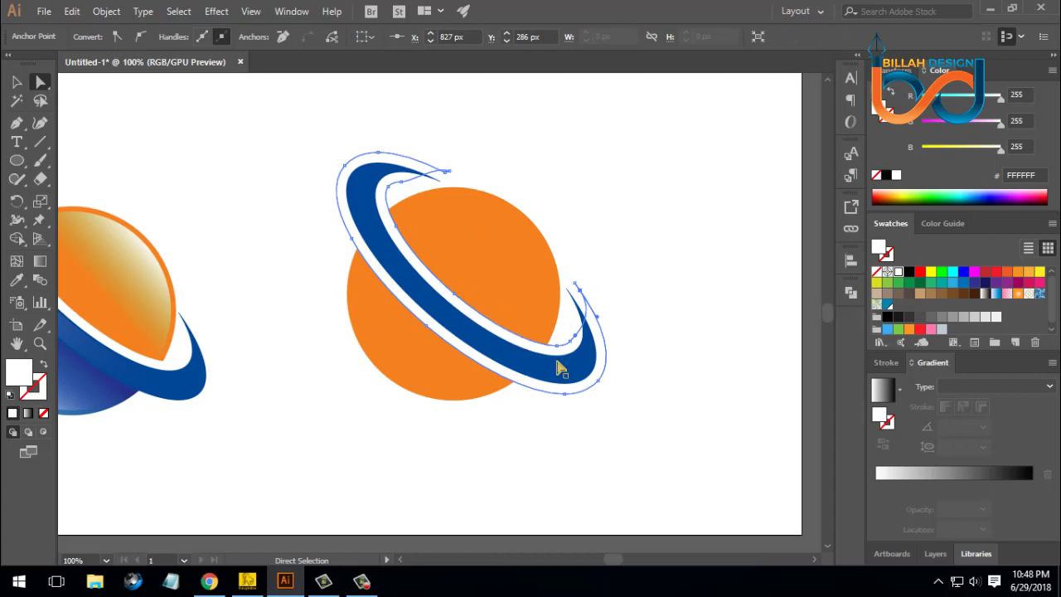
{"action": "left_click", "coordinate": [384, 226]}
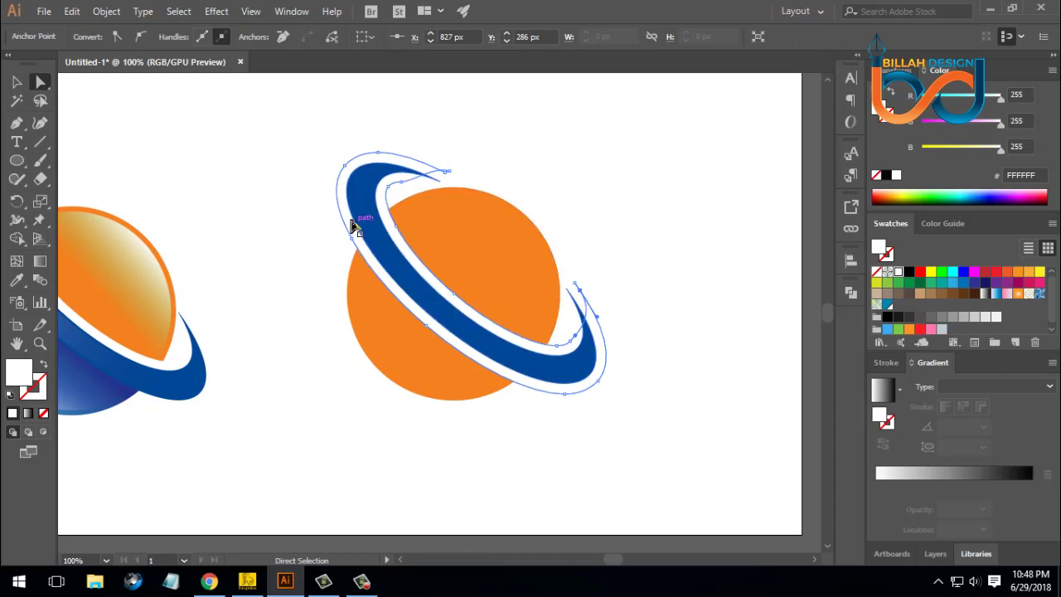
Step: Subtract the white offset outline from the upper orange piece with Minus Front to leave a real gap along the blue ring
{"action": "left_click", "coordinate": [347, 222]}
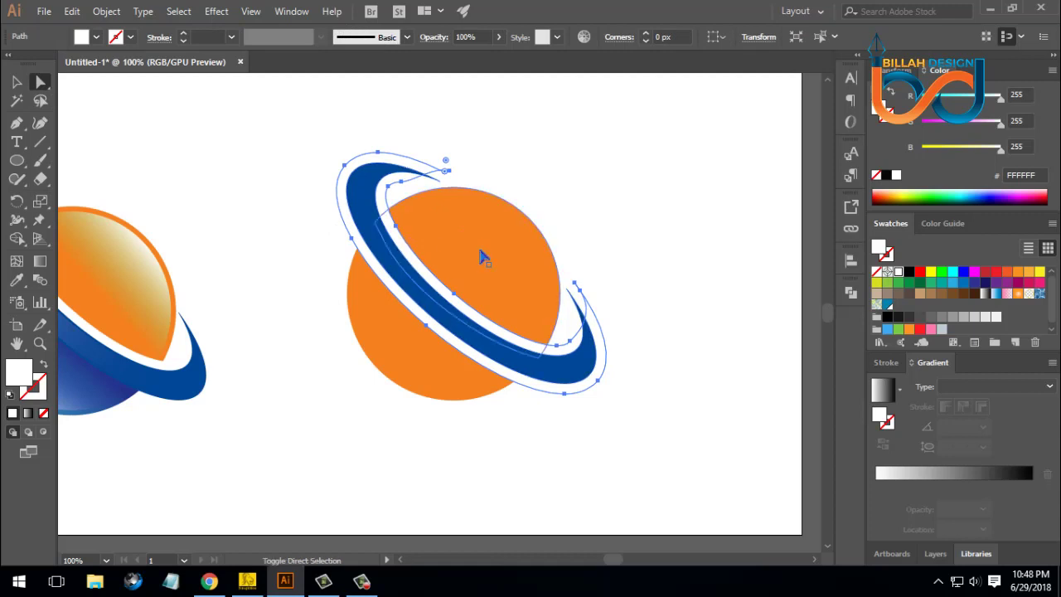
{"action": "left_click", "coordinate": [483, 258], "text": "shift"}
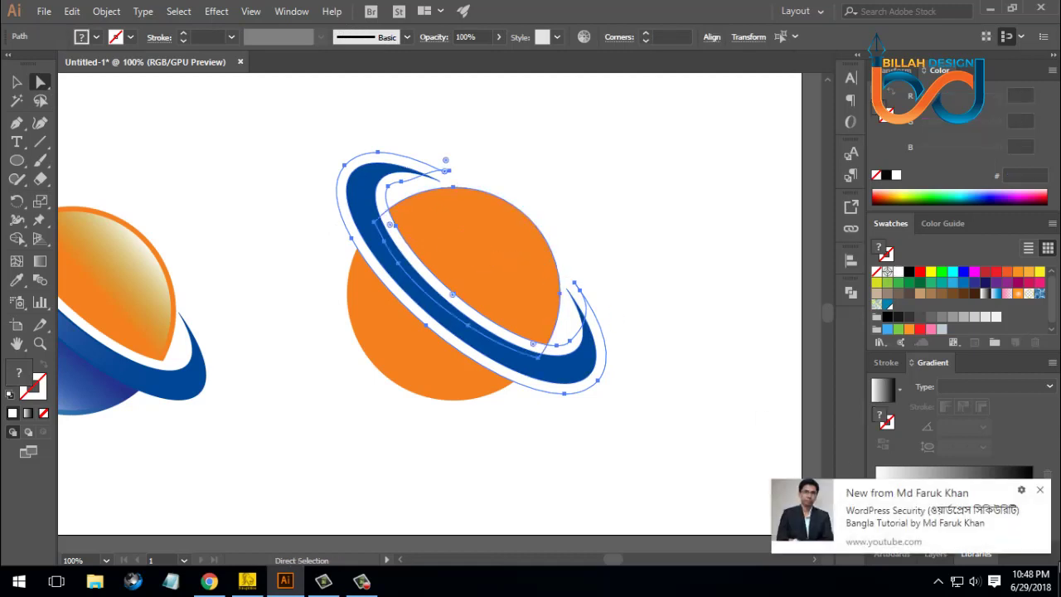
{"action": "left_click", "coordinate": [1041, 491]}
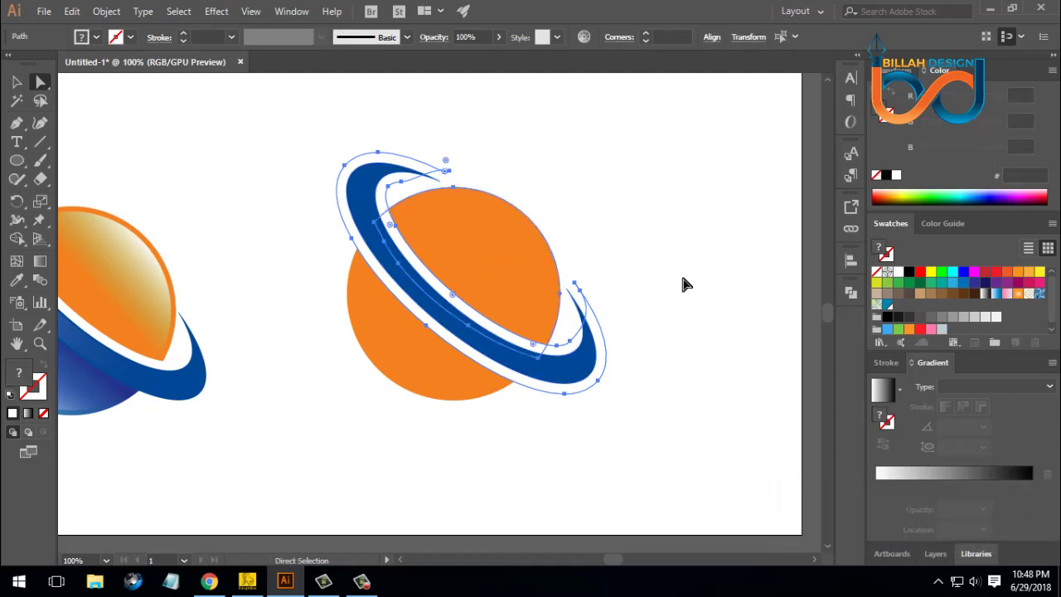
{"action": "left_click", "coordinate": [850, 292]}
{"action": "left_click", "coordinate": [704, 325]}
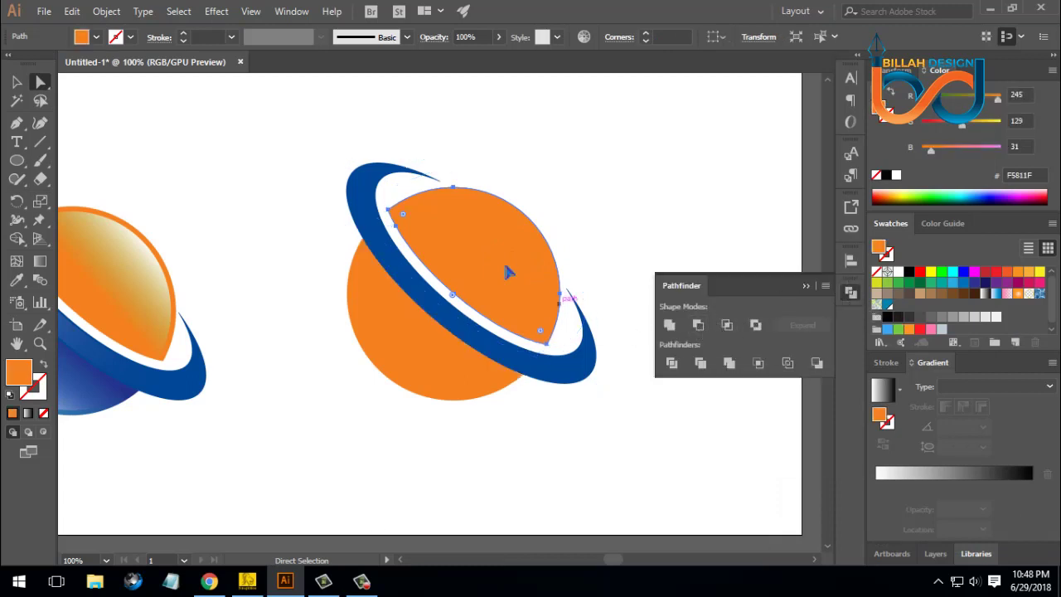
{"action": "left_click", "coordinate": [853, 295]}
{"action": "left_click", "coordinate": [599, 343]}
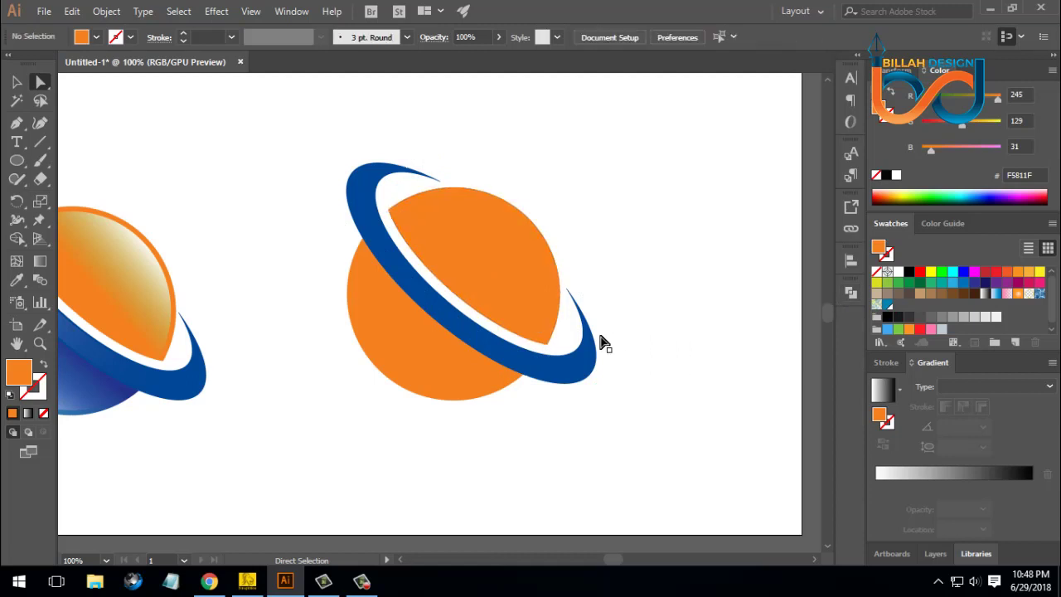
Step: Fill the lower orange piece with the blue linear gradient sampled from the lower rim of the reference planet using the Eyedropper
{"action": "key", "text": "ctrl+minus"}
{"action": "key", "text": "ctrl+minus"}
{"action": "key", "text": "ctrl+minus"}
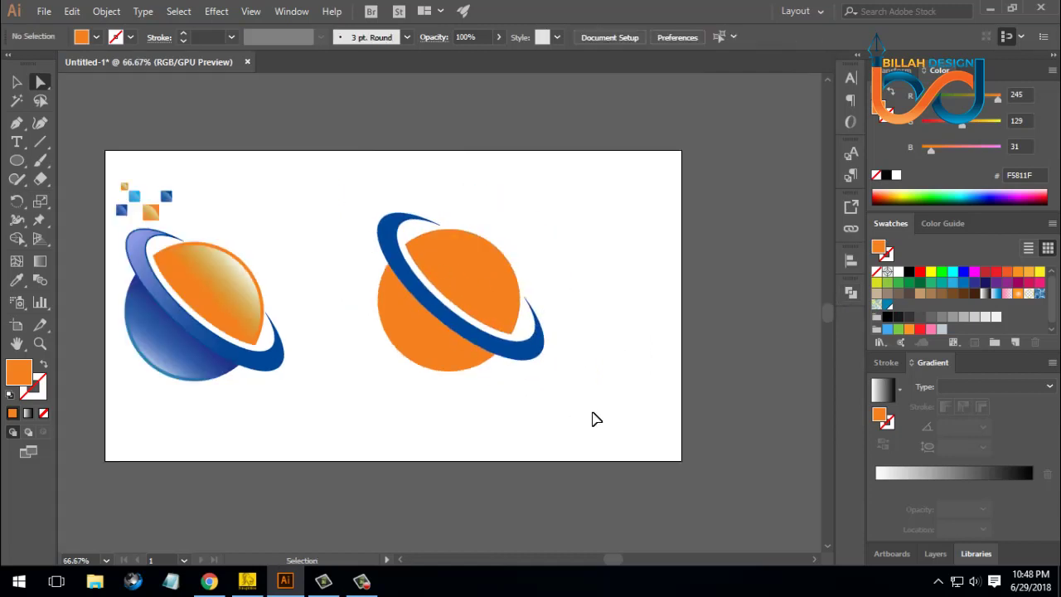
{"action": "left_click_drag", "start_coordinate": [509, 364], "coordinate": [563, 362]}
{"action": "key", "text": "ctrl+plus"}
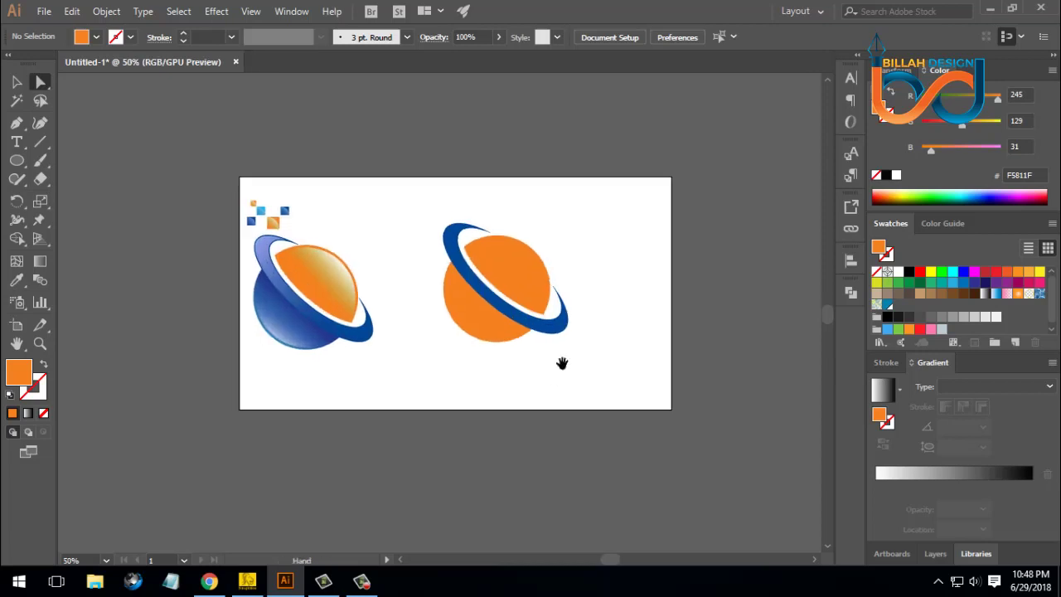
{"action": "left_click", "coordinate": [489, 324]}
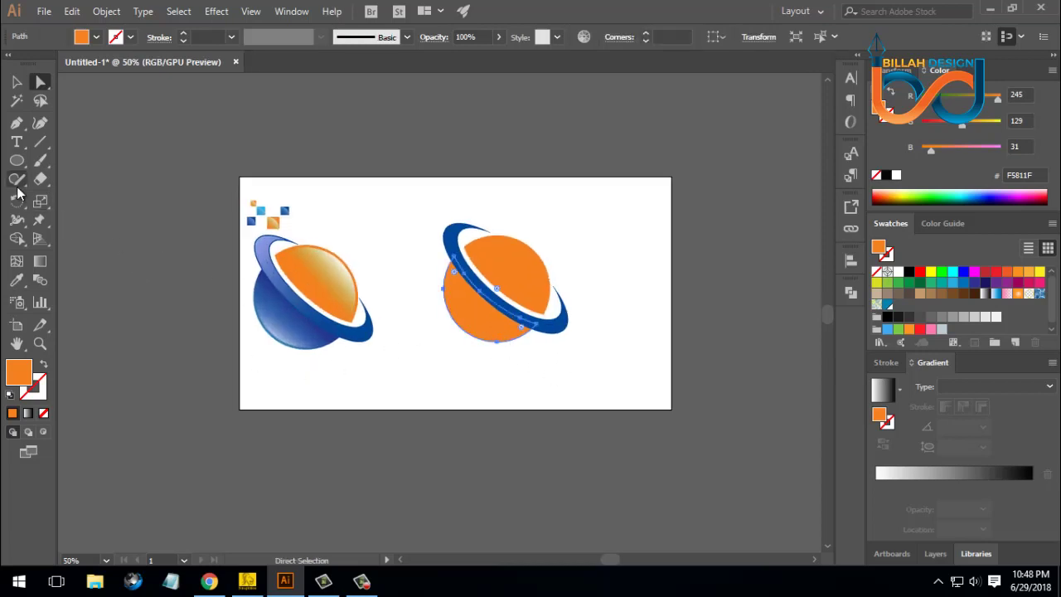
{"action": "left_click", "coordinate": [17, 279]}
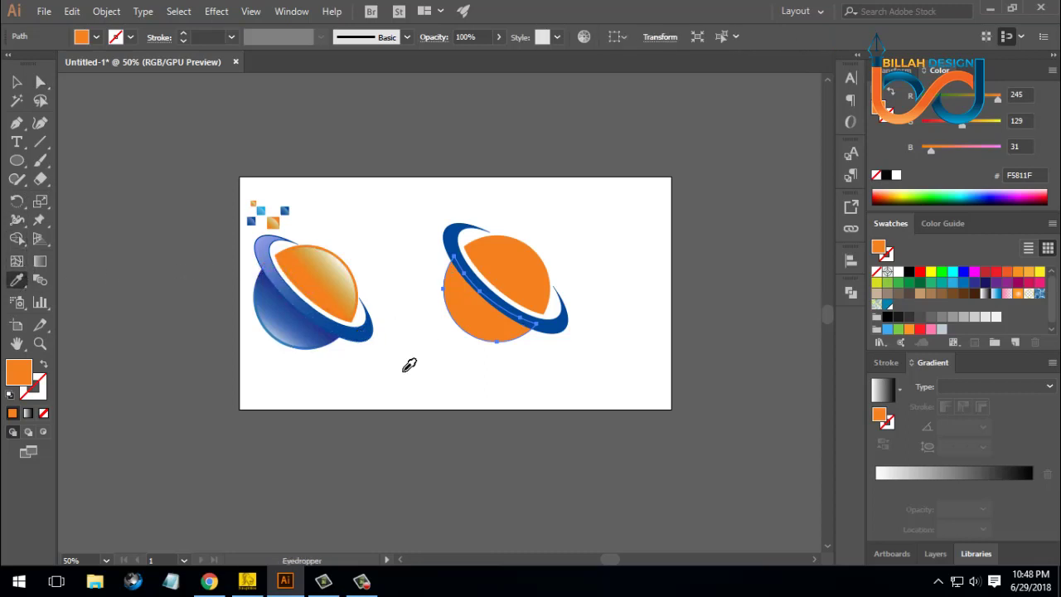
{"action": "scroll", "coordinate": [412, 372], "scroll_direction": "up", "scroll_amount": 5}
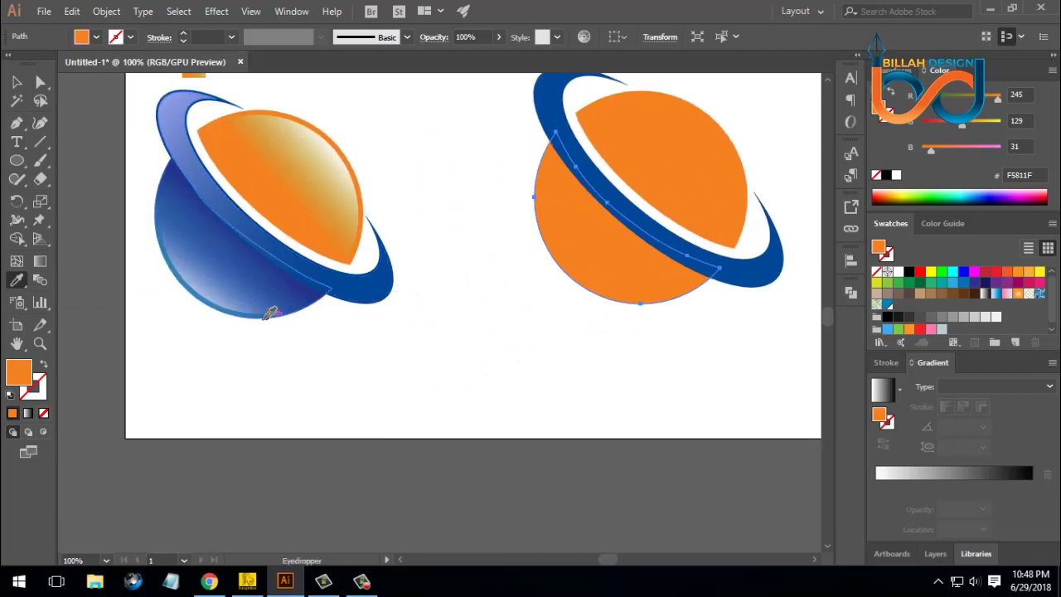
{"action": "left_click", "coordinate": [270, 313]}
{"action": "key", "text": "v"}
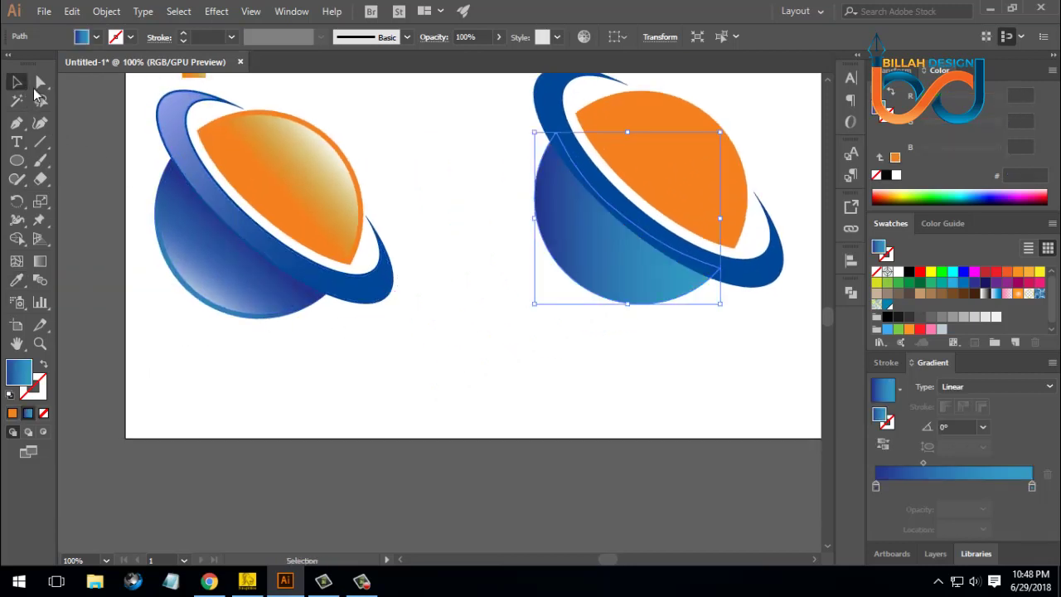
Step: Reverse the lower piece's blue gradient and run it diagonally at 48.1° from light at the outer edge to dark beside the ring
{"action": "scroll", "coordinate": [641, 390], "scroll_direction": "down", "scroll_amount": 3}
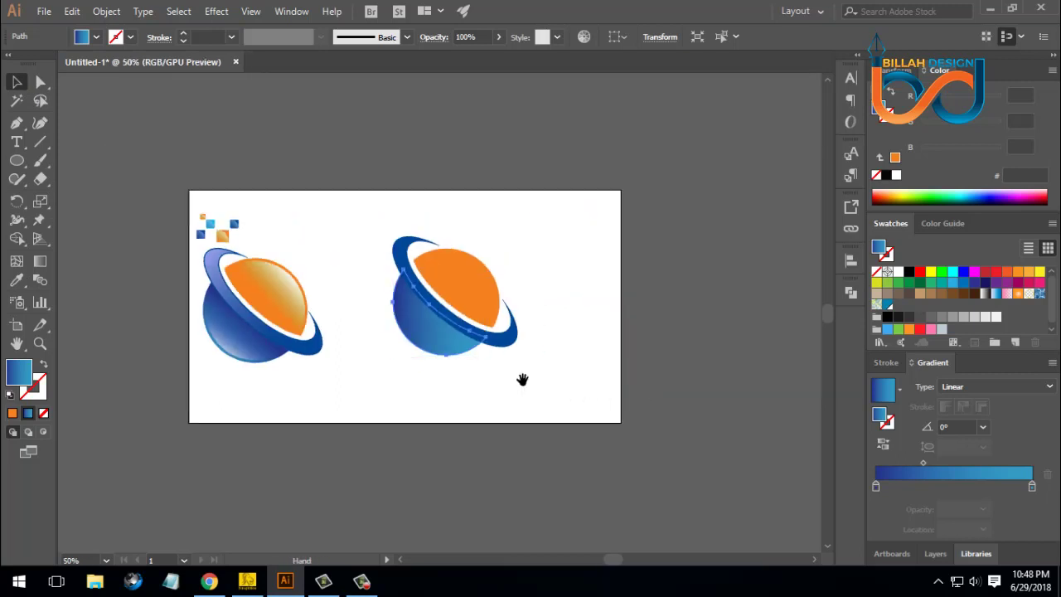
{"action": "left_click_drag", "start_coordinate": [522, 380], "coordinate": [590, 343]}
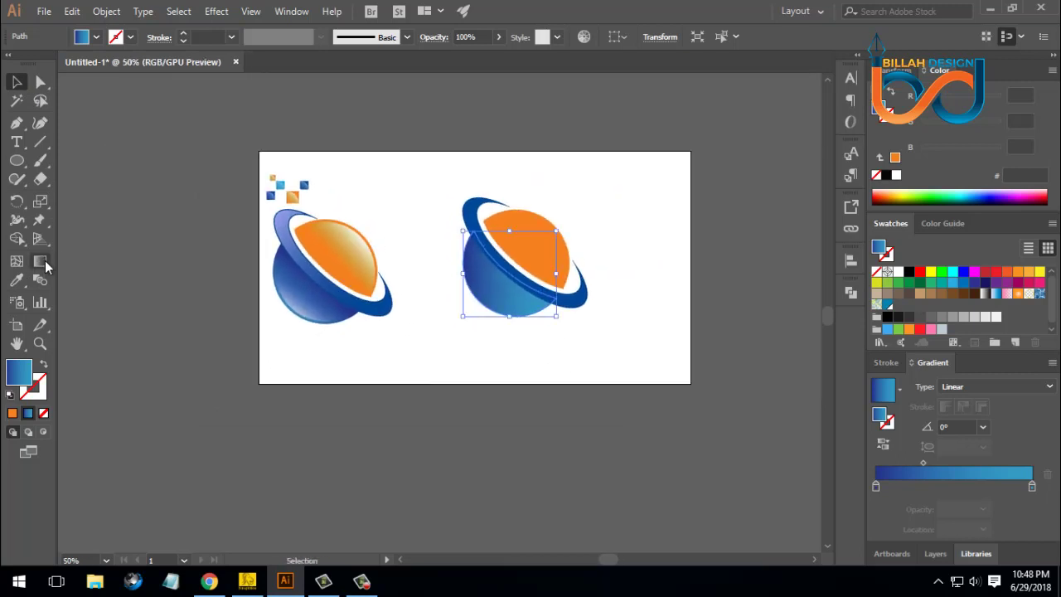
{"action": "left_click", "coordinate": [45, 260]}
{"action": "left_click_drag", "start_coordinate": [471, 310], "coordinate": [513, 266]}
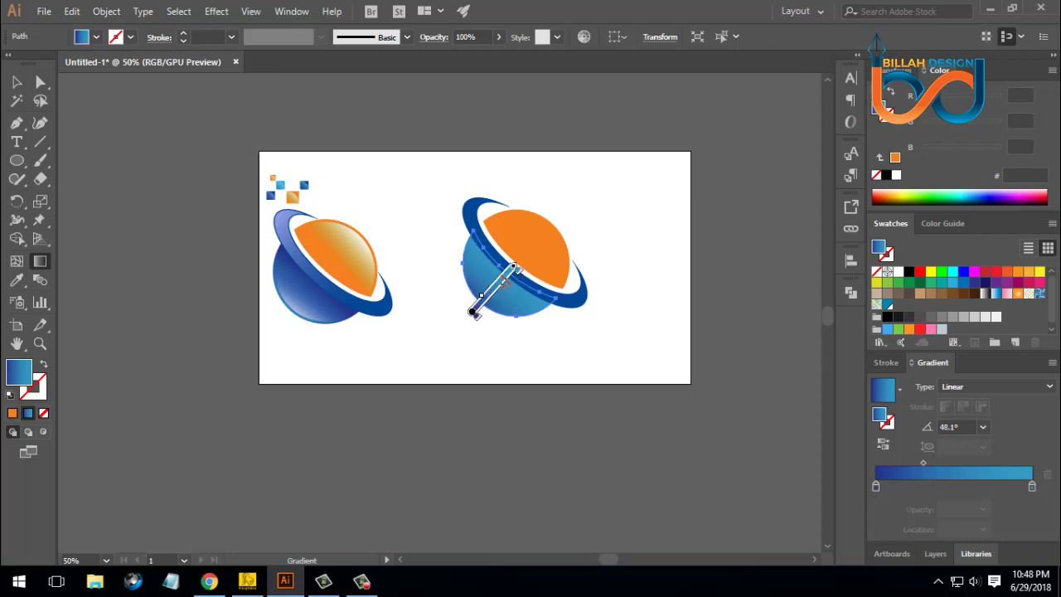
{"action": "mouse_move", "coordinate": [505, 282]}
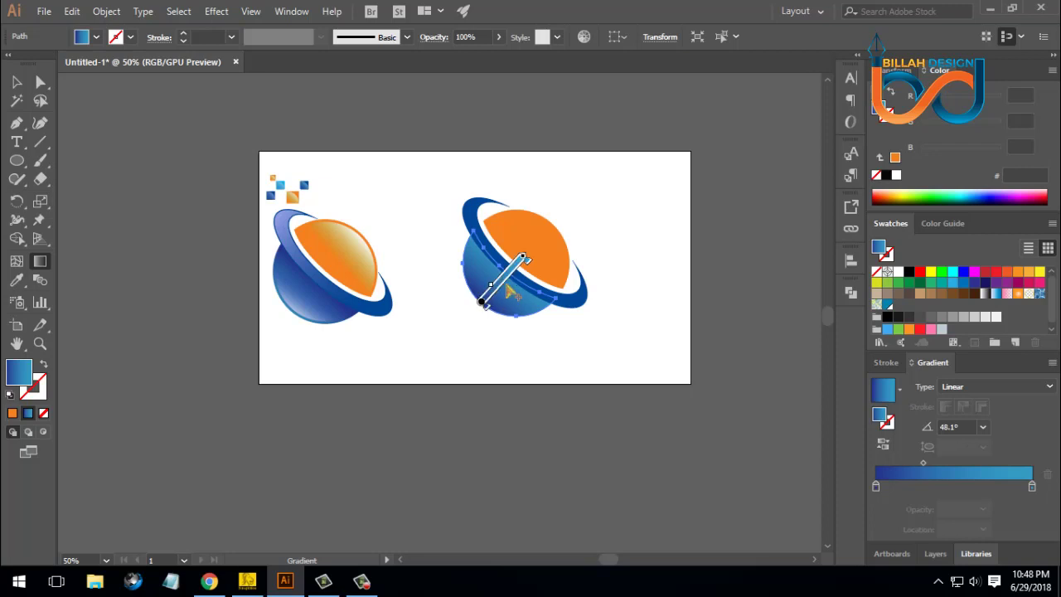
{"action": "left_click", "coordinate": [883, 444]}
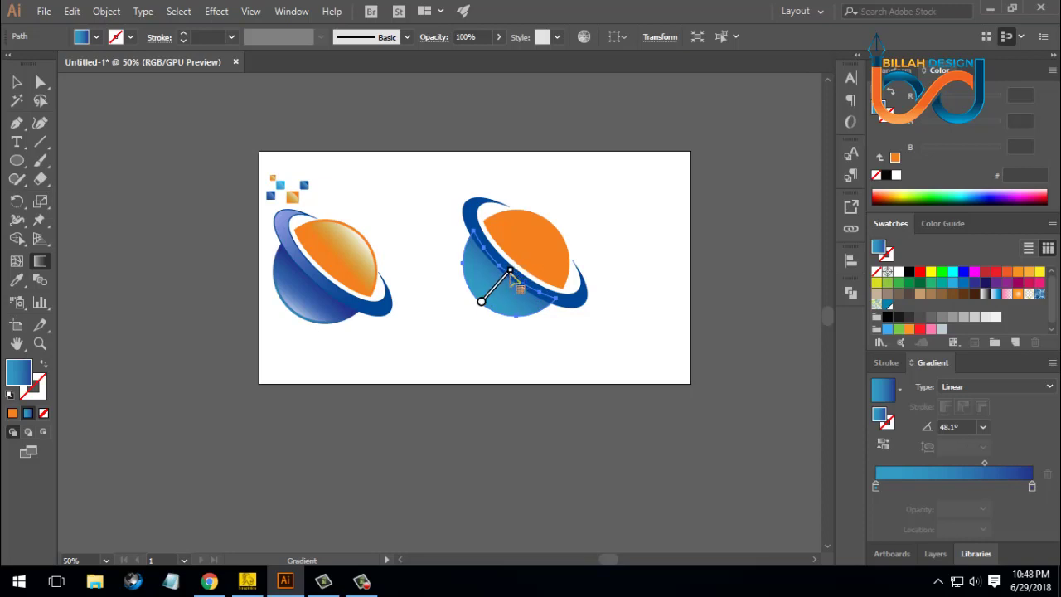
{"action": "mouse_move", "coordinate": [509, 273]}
{"action": "left_mouse_down"}
{"action": "mouse_move", "coordinate": [489, 295]}
{"action": "mouse_move", "coordinate": [513, 271]}
{"action": "mouse_move", "coordinate": [497, 292]}
{"action": "left_mouse_up"}
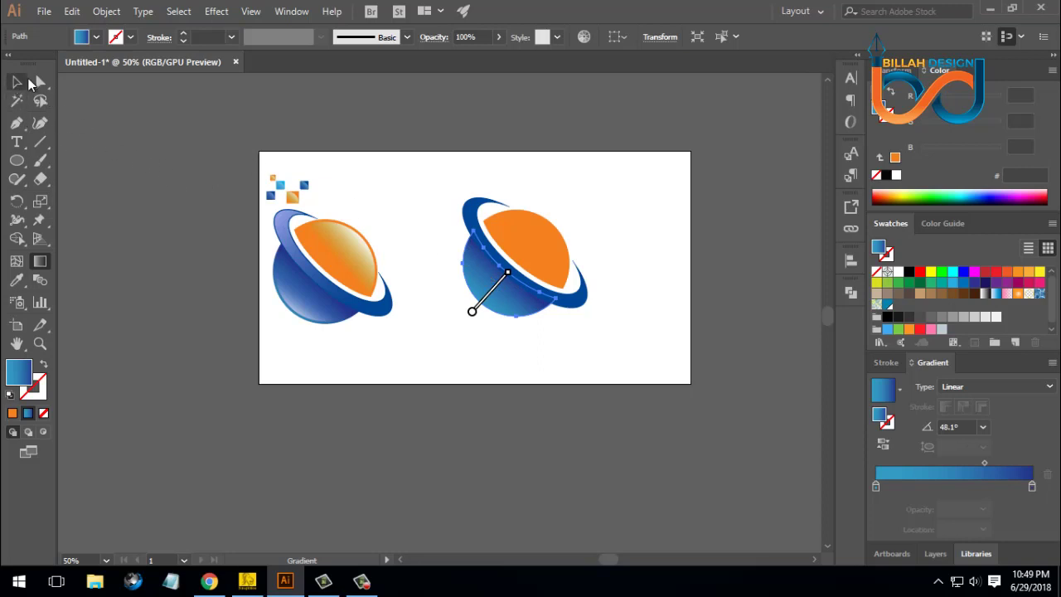
{"action": "key", "text": "a"}
{"action": "left_click", "coordinate": [582, 381]}
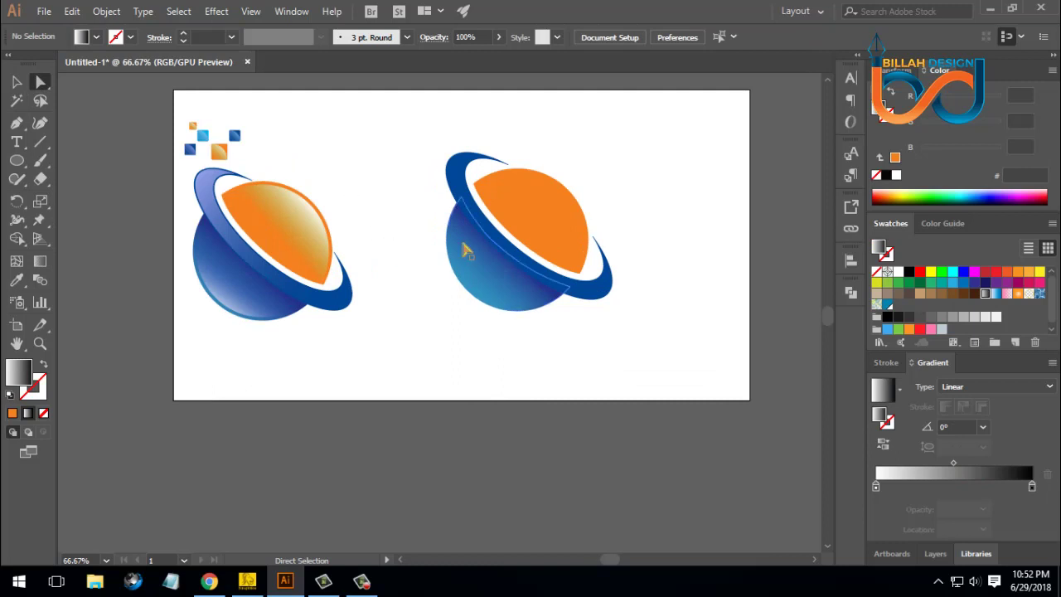
Step: Create an inward offset path of -6 px from the upper orange piece with Miter joins and a miter limit of 4
{"action": "left_click", "coordinate": [287, 229]}
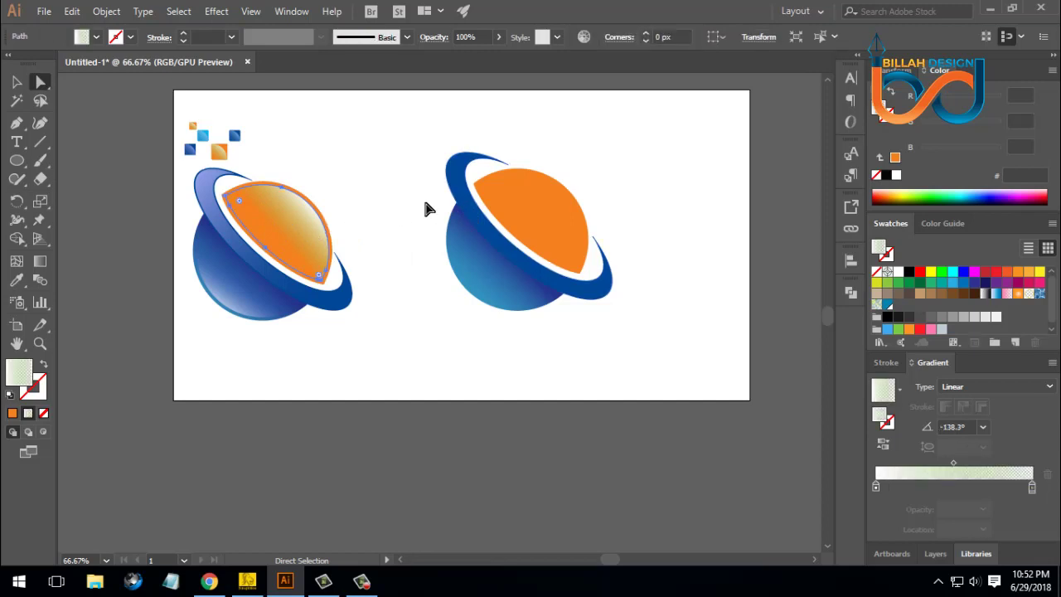
{"action": "left_click", "coordinate": [540, 214]}
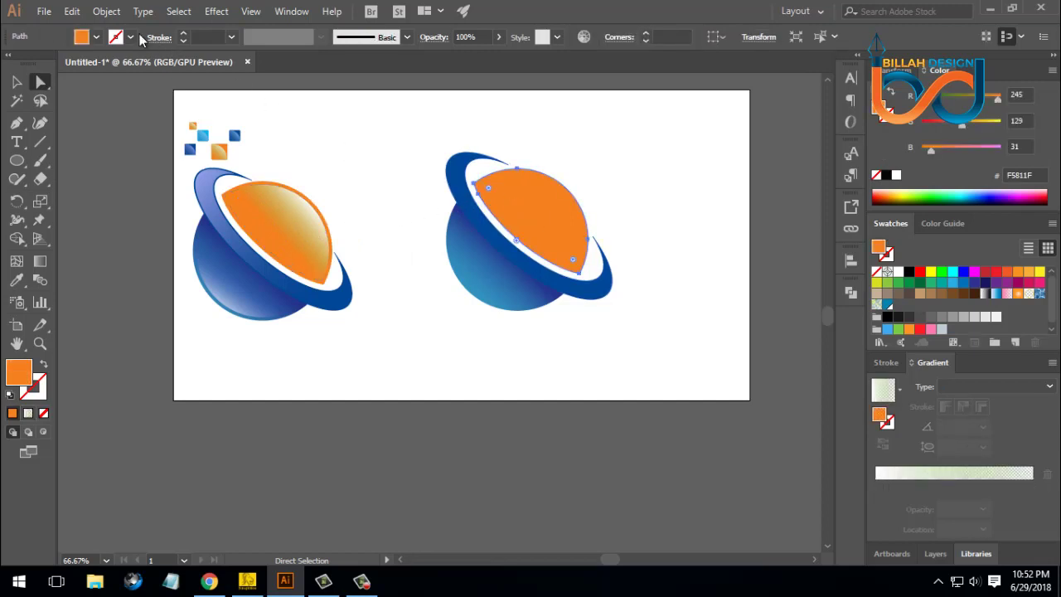
{"action": "left_click", "coordinate": [106, 11]}
{"action": "mouse_move", "coordinate": [190, 350]}
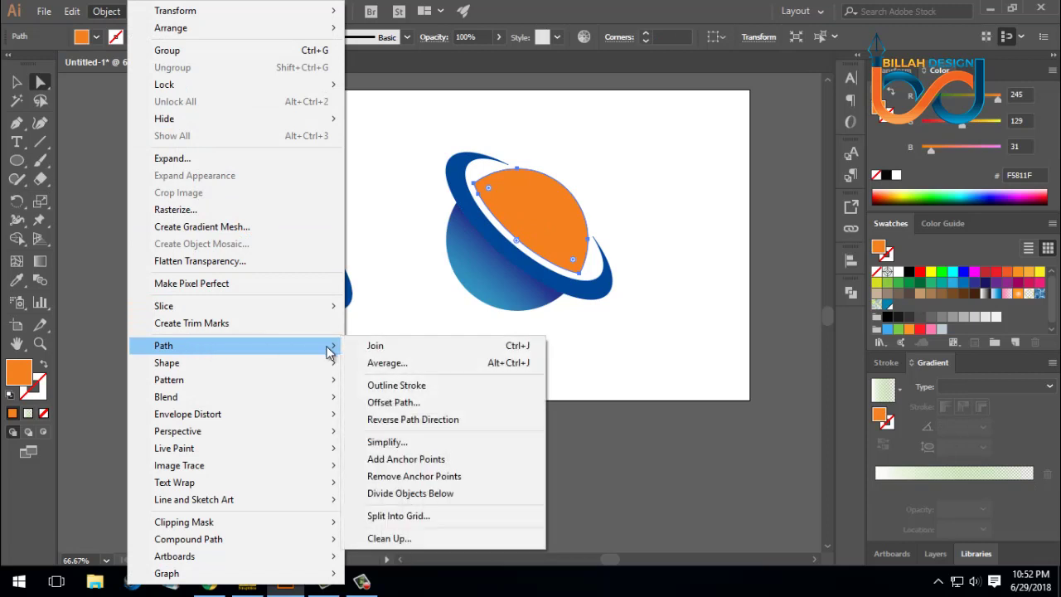
{"action": "left_click", "coordinate": [408, 403]}
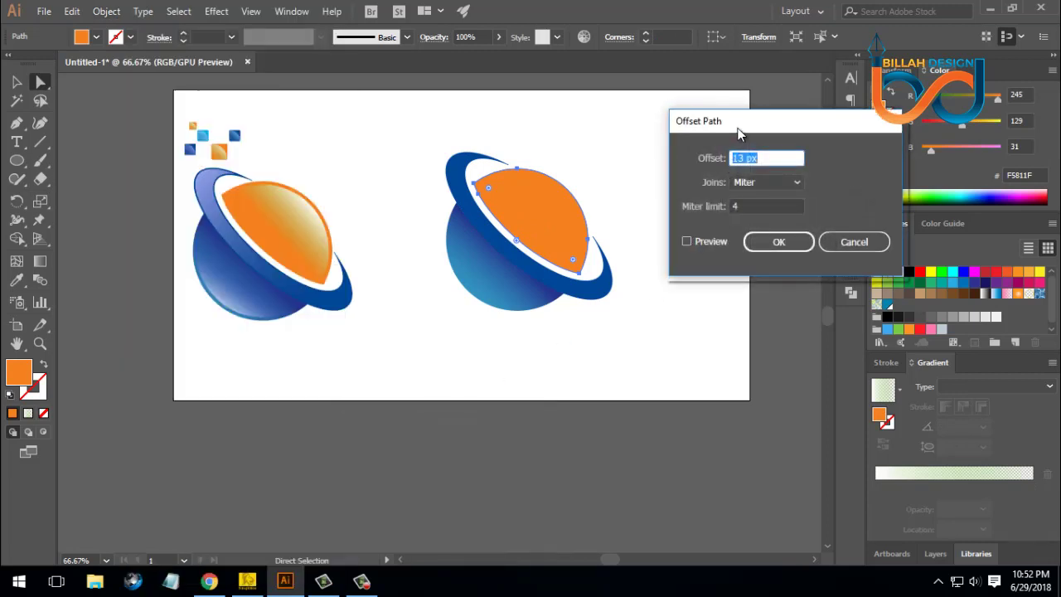
{"action": "left_click_drag", "start_coordinate": [747, 126], "coordinate": [756, 127]}
{"action": "left_click", "coordinate": [697, 242]}
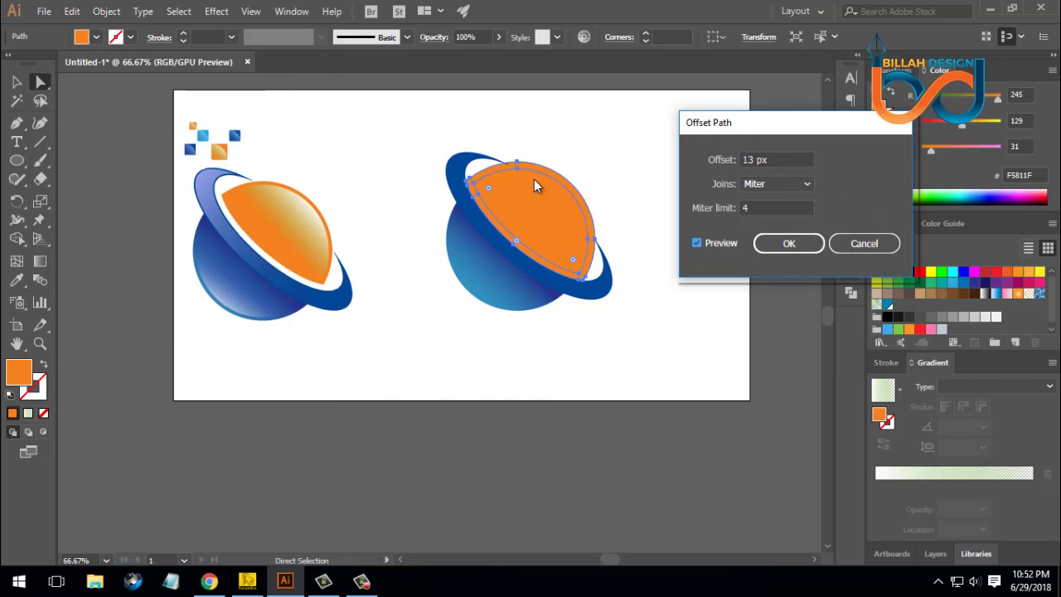
{"action": "left_click", "coordinate": [767, 159]}
{"action": "type", "text": "6"}
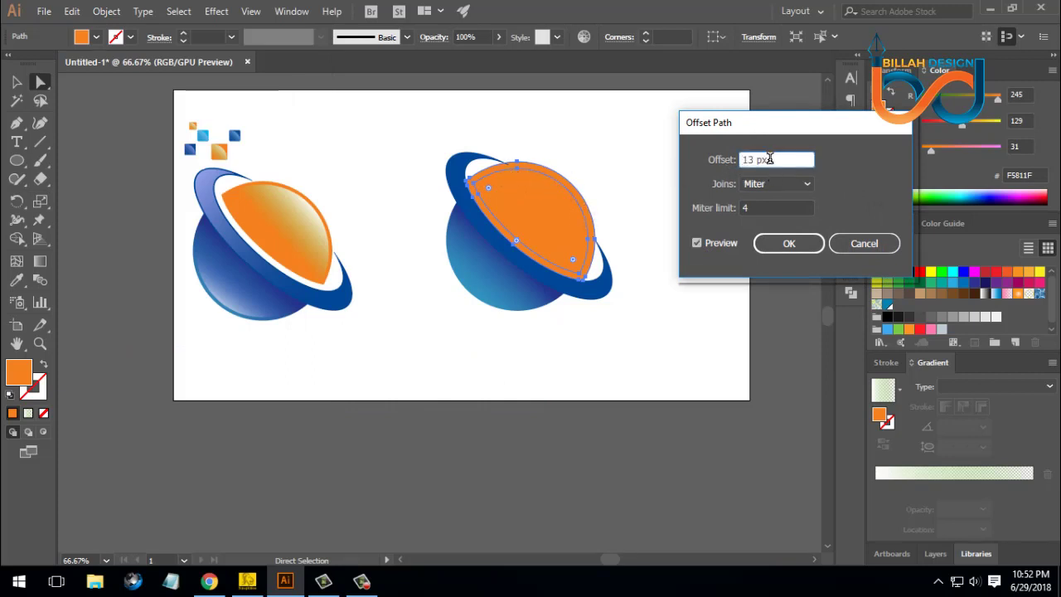
{"action": "double_click", "coordinate": [769, 158]}
{"action": "key", "text": "Down"}
{"action": "key", "text": "Down"}
{"action": "key", "text": "Down"}
{"action": "key", "text": "Down"}
{"action": "key", "text": "Down"}
{"action": "key", "text": "Down"}
{"action": "key", "text": "Down"}
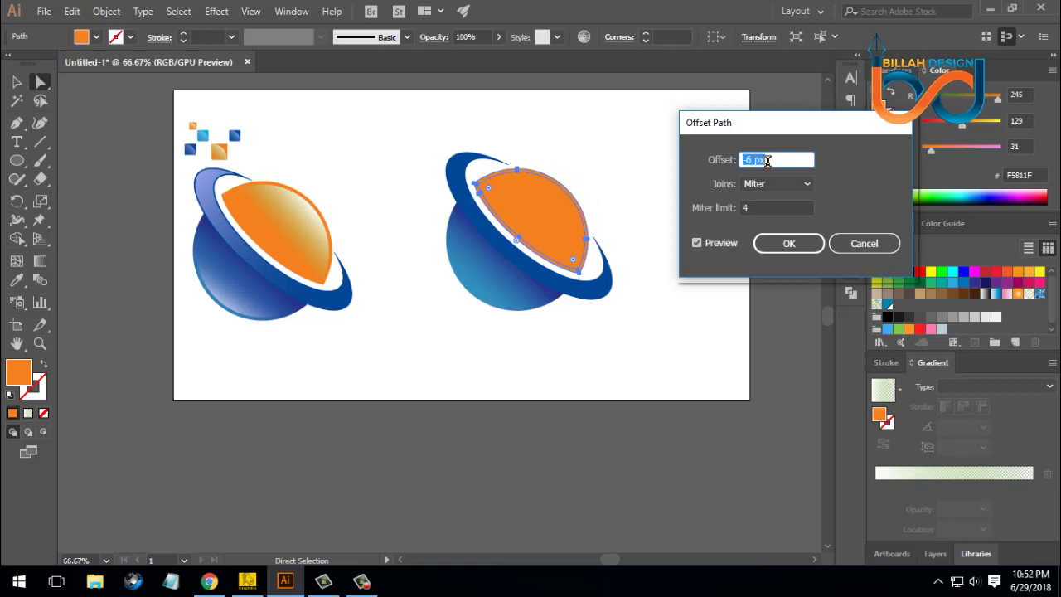
{"action": "left_click", "coordinate": [787, 244]}
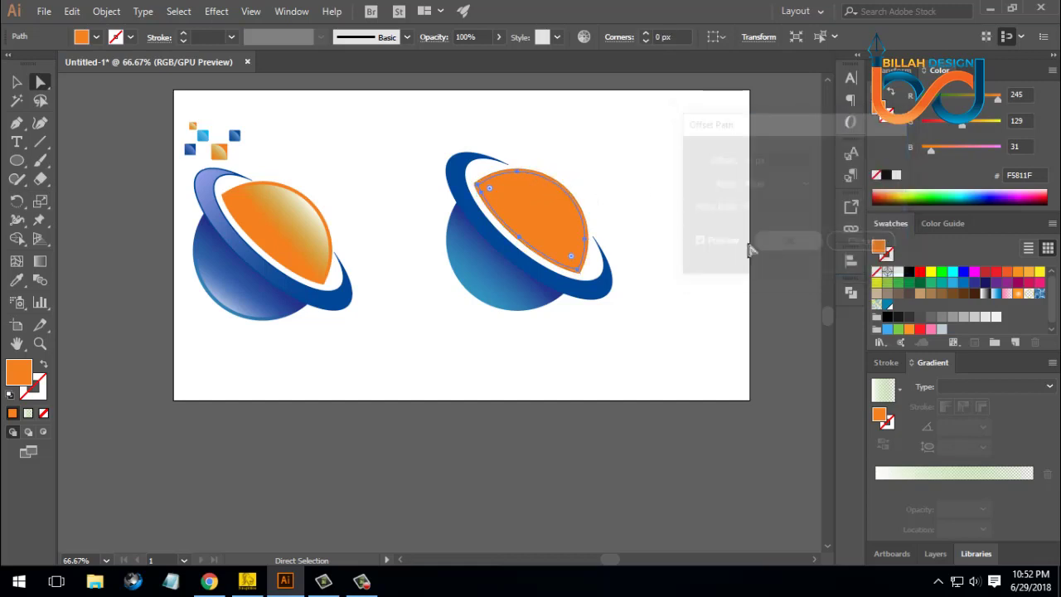
Step: Fill the inner offset copy with a linear gradient from white to orange FBB03B, with the orange stop at 0% opacity
{"action": "left_click", "coordinate": [983, 292]}
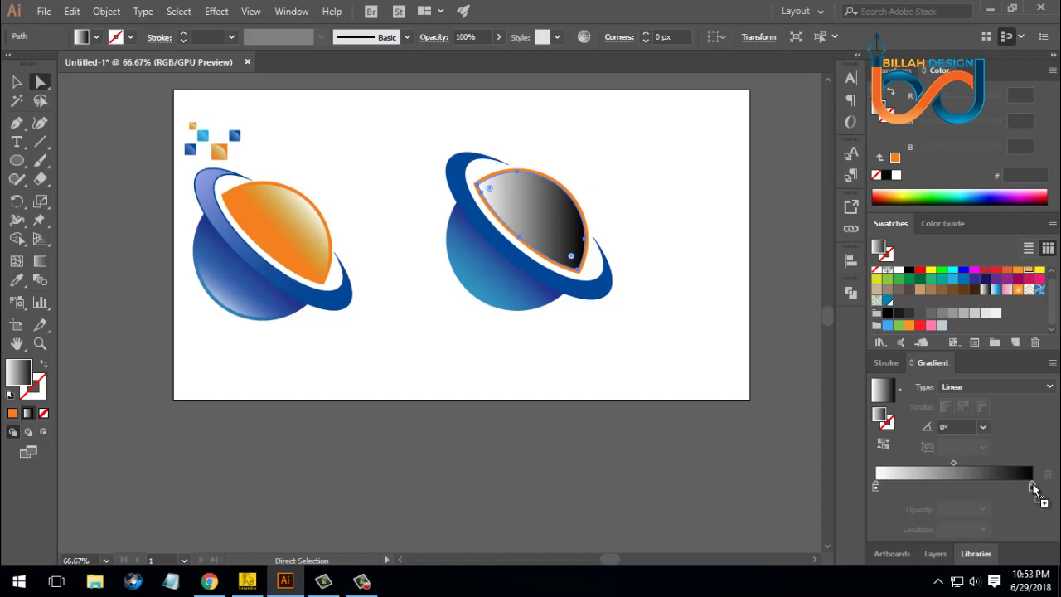
{"action": "left_click_drag", "start_coordinate": [1033, 489], "coordinate": [1031, 488]}
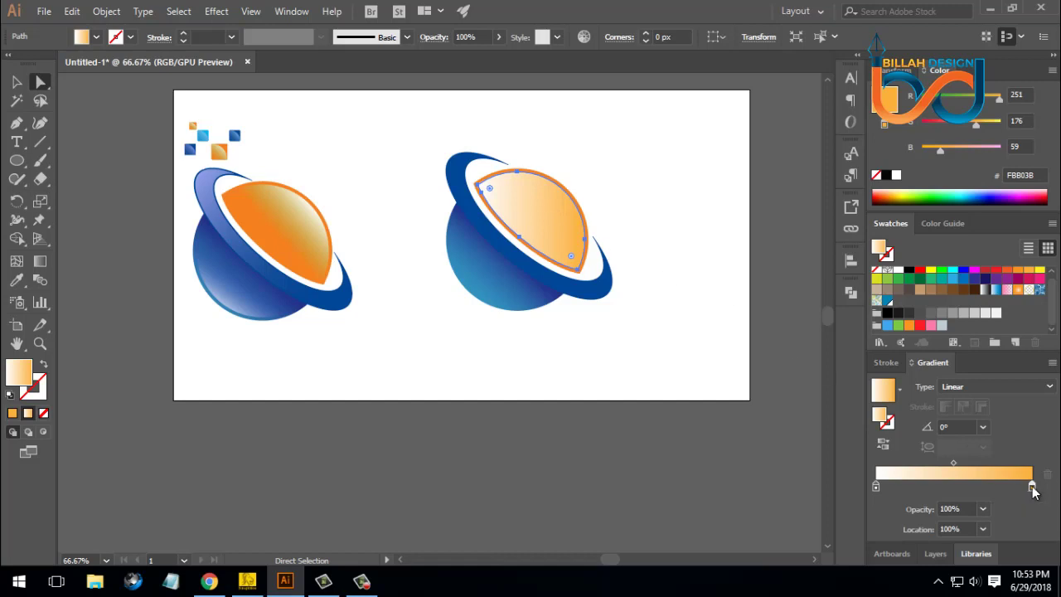
{"action": "left_click", "coordinate": [965, 508]}
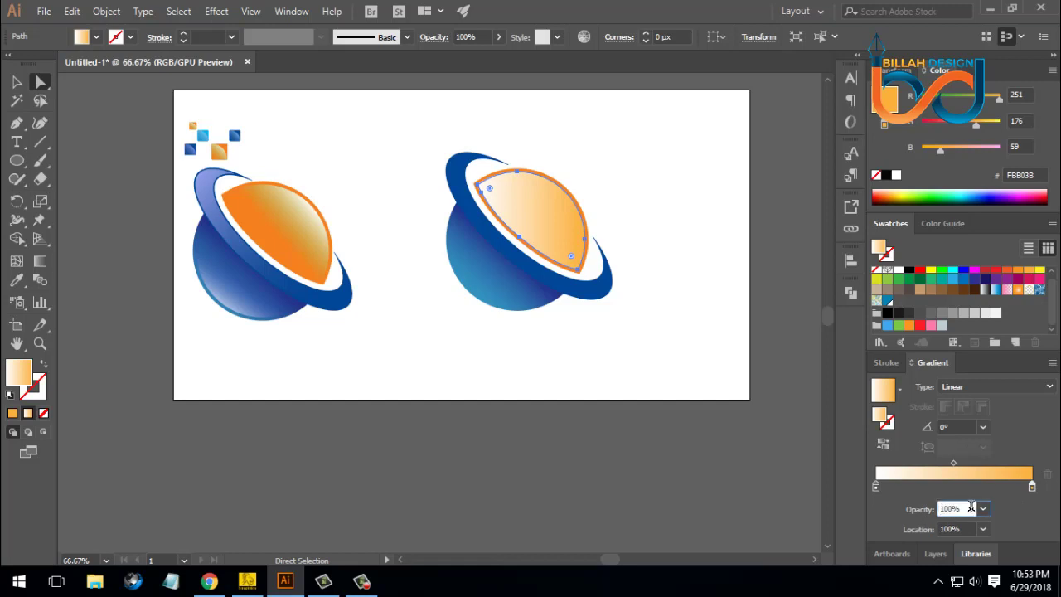
{"action": "left_click_drag", "start_coordinate": [972, 507], "coordinate": [913, 515]}
{"action": "type", "text": "0"}
{"action": "key", "text": "Return"}
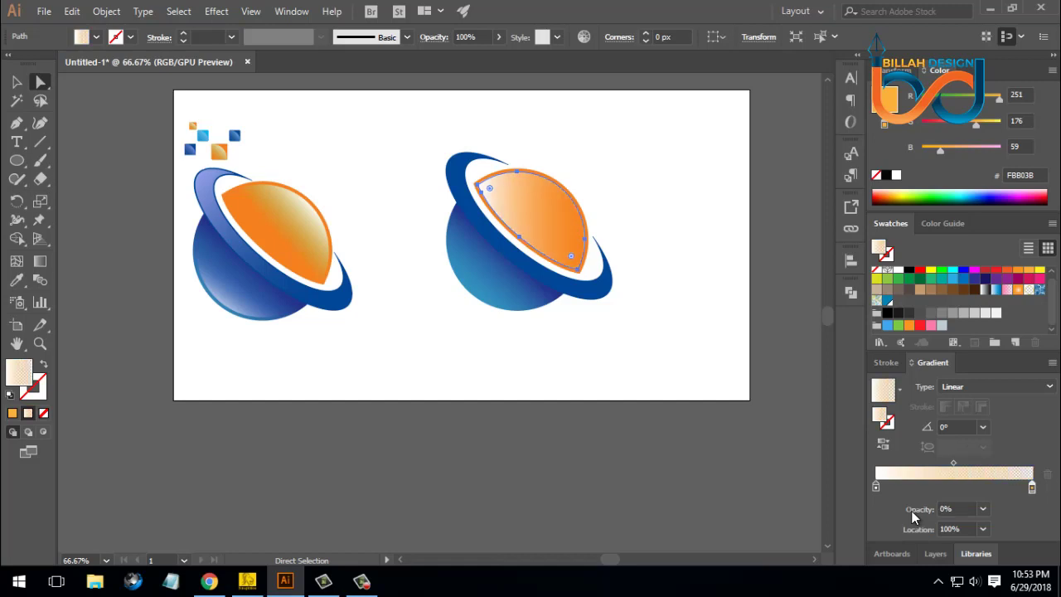
{"action": "left_click", "coordinate": [684, 368]}
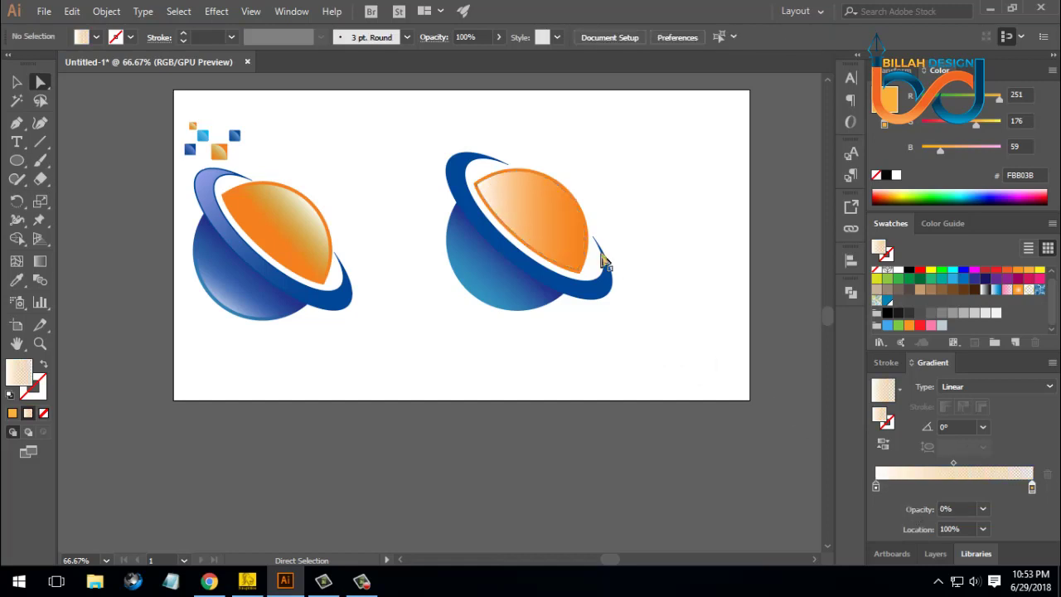
Step: Run the inner orange copy's gradient diagonally at -137.4°, from white at the outer upper edge to transparent beside the ring
{"action": "left_click", "coordinate": [565, 225]}
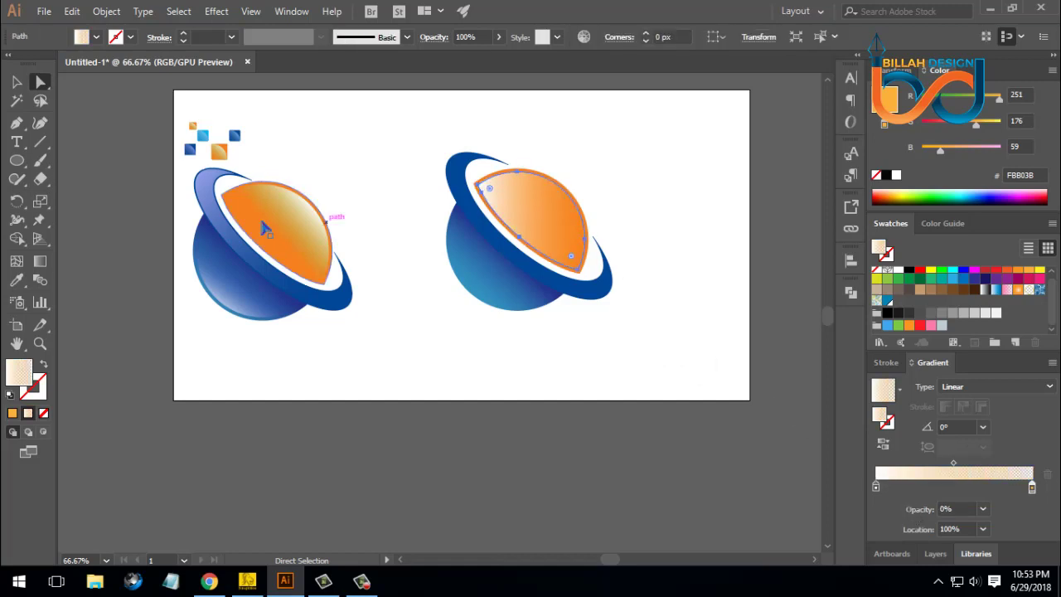
{"action": "left_click", "coordinate": [39, 262]}
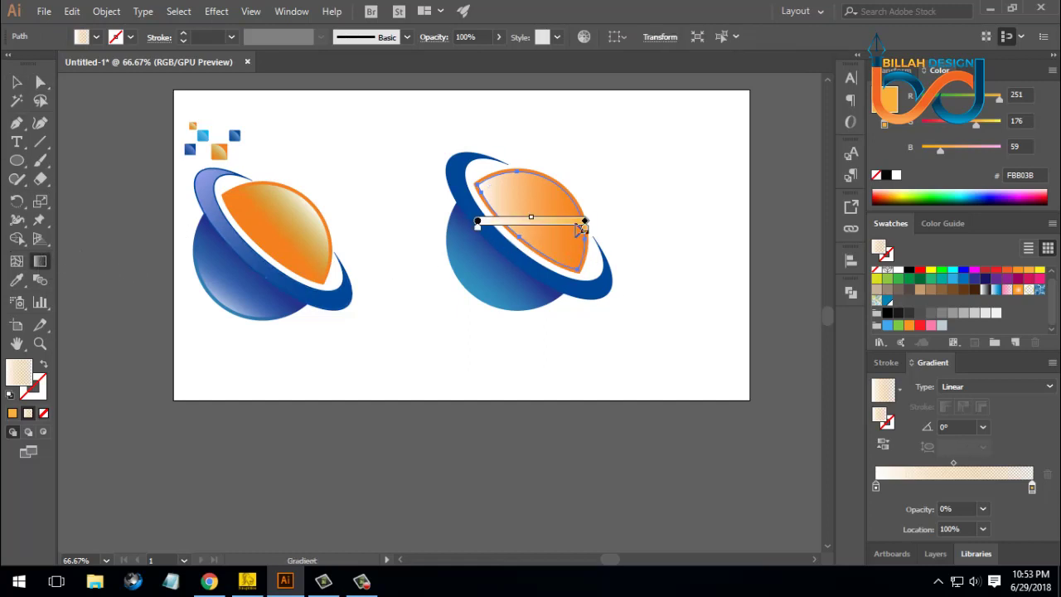
{"action": "mouse_move", "coordinate": [560, 187]}
{"action": "left_mouse_down"}
{"action": "mouse_move", "coordinate": [530, 232]}
{"action": "mouse_move", "coordinate": [512, 233]}
{"action": "left_mouse_up"}
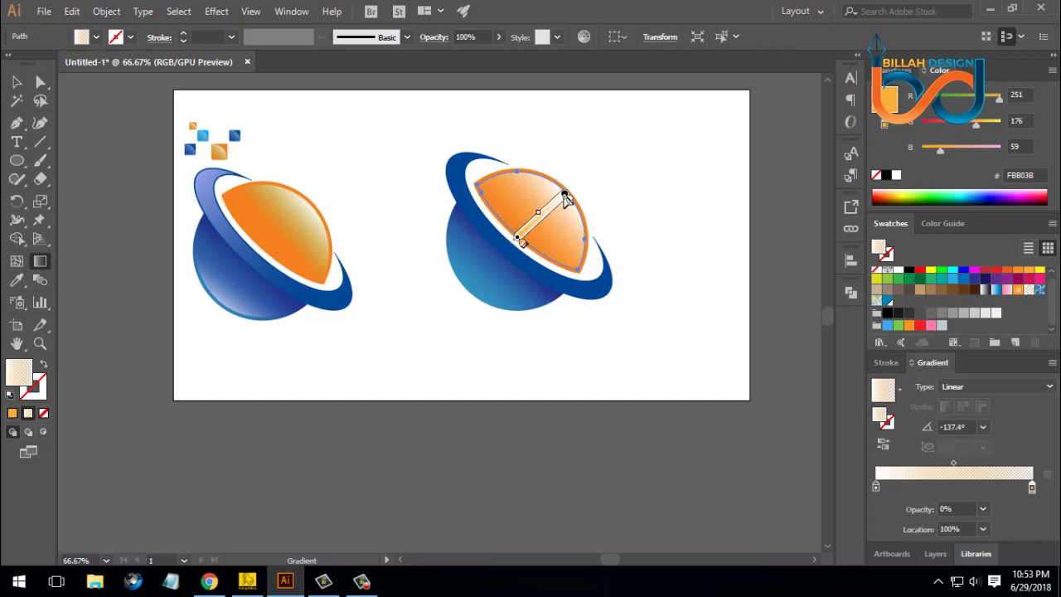
{"action": "left_click_drag", "start_coordinate": [559, 187], "coordinate": [570, 196]}
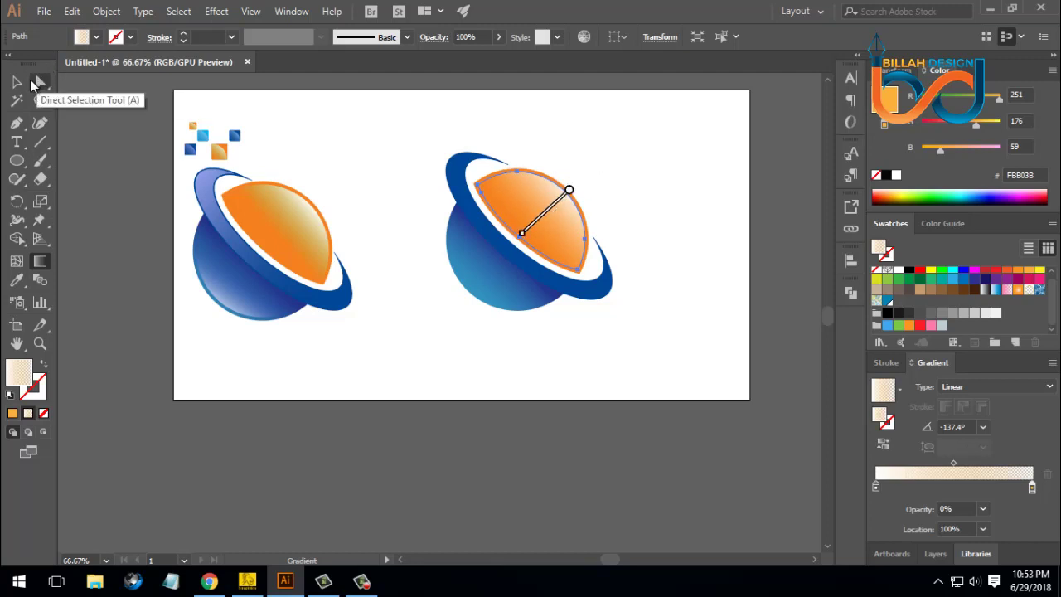
{"action": "left_click", "coordinate": [34, 79]}
{"action": "left_click", "coordinate": [576, 397]}
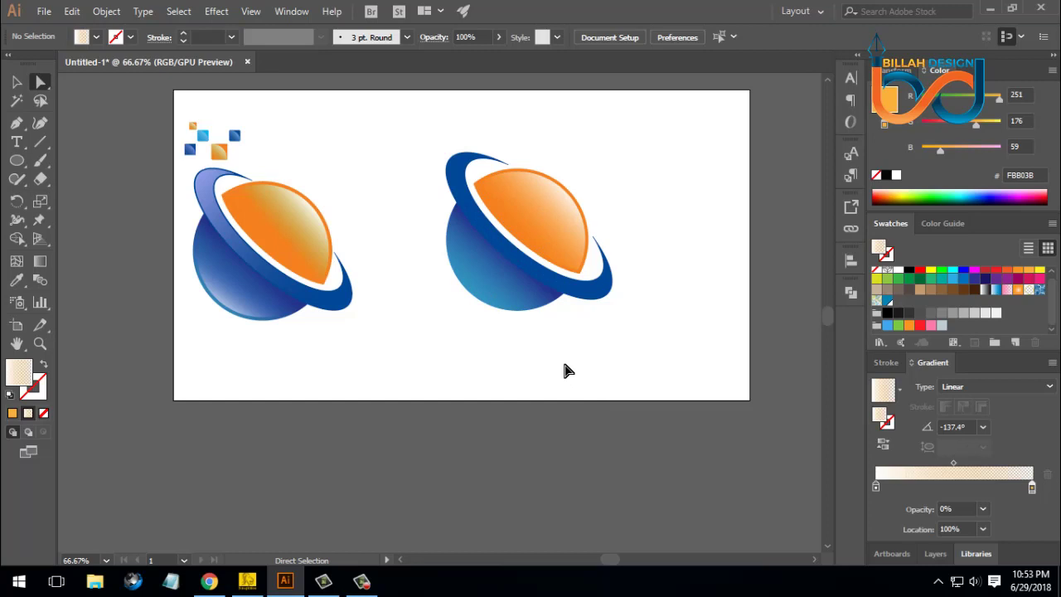
Step: Create an inward offset path of -6 px from the lower blue piece with Miter joins and a miter limit of 4
{"action": "left_click", "coordinate": [497, 291]}
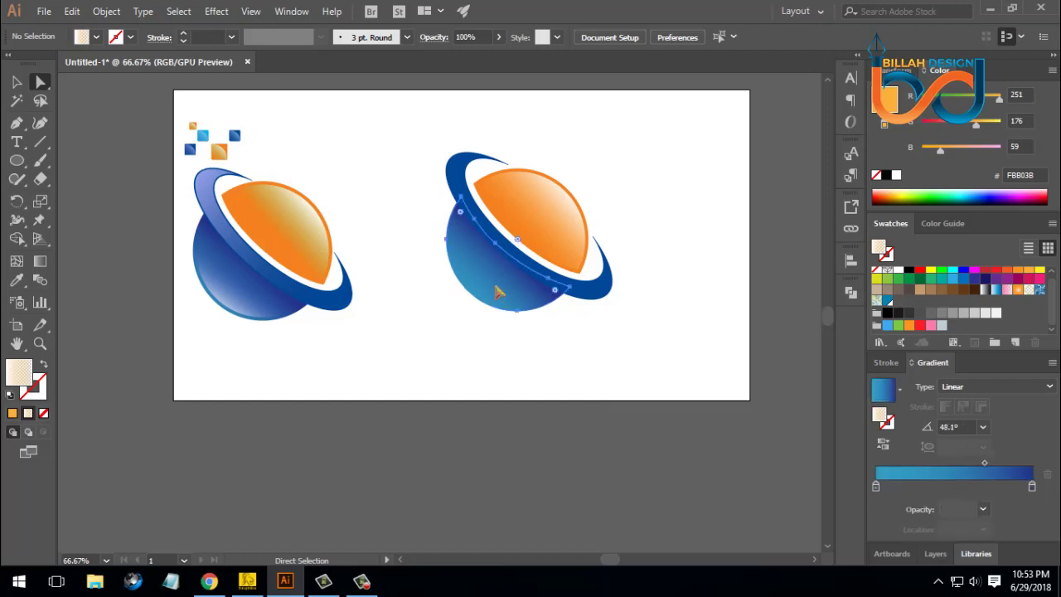
{"action": "left_click", "coordinate": [106, 11]}
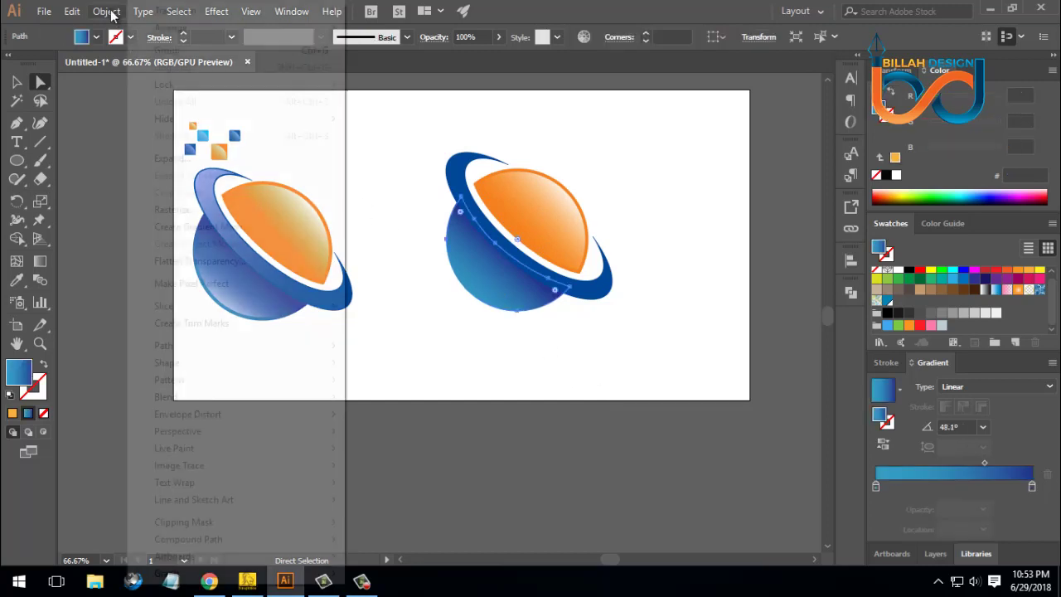
{"action": "mouse_move", "coordinate": [177, 345]}
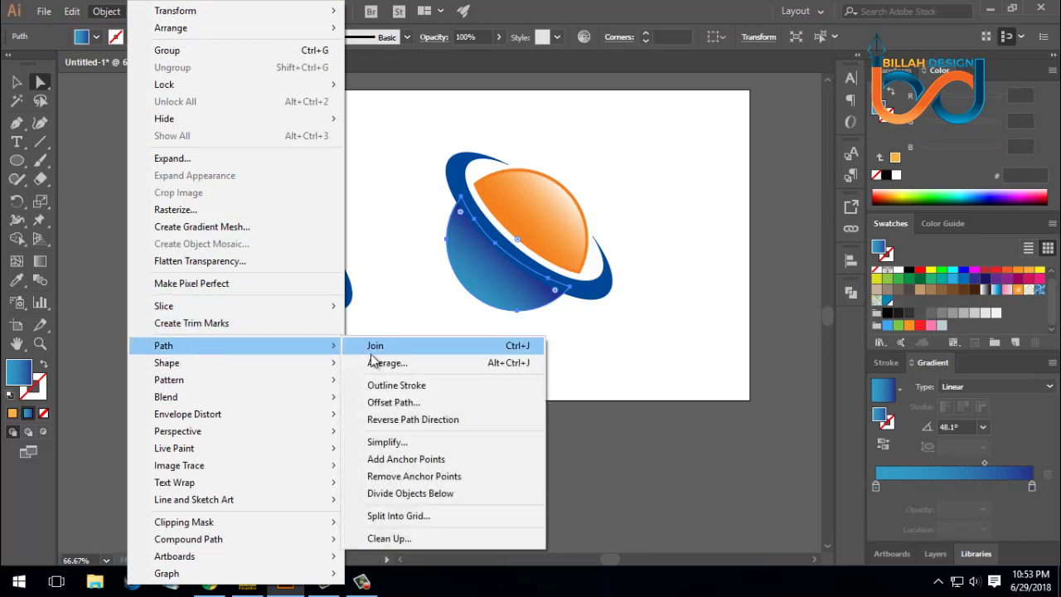
{"action": "left_click", "coordinate": [393, 402]}
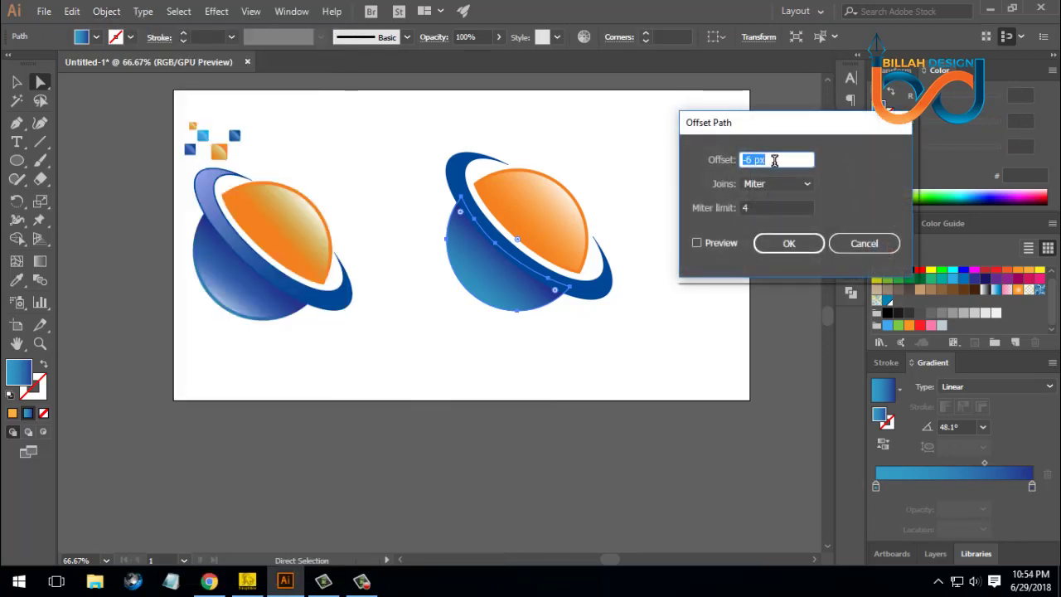
{"action": "left_click", "coordinate": [696, 243]}
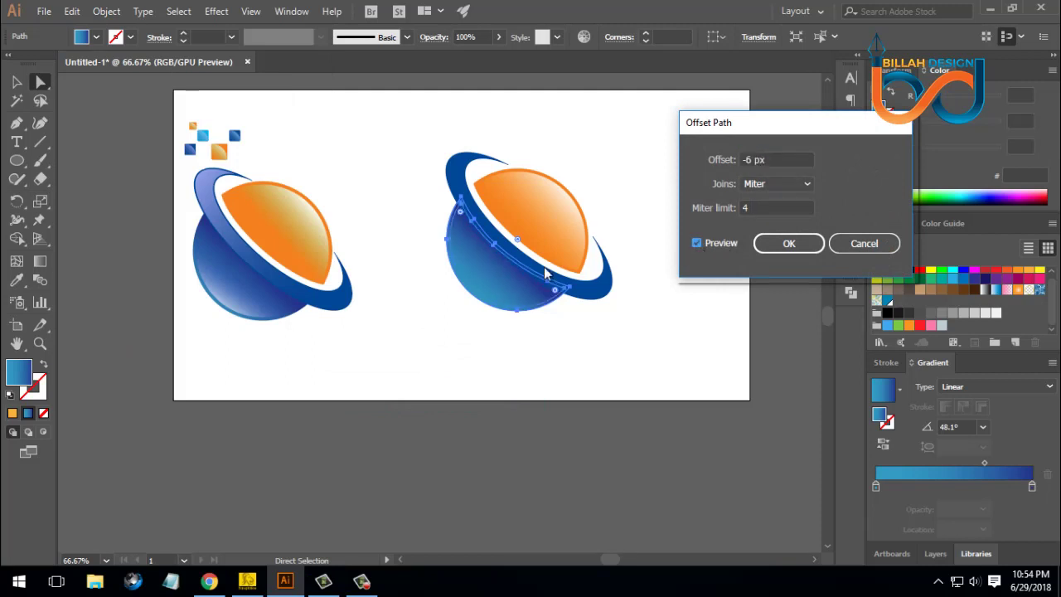
{"action": "left_click", "coordinate": [784, 242]}
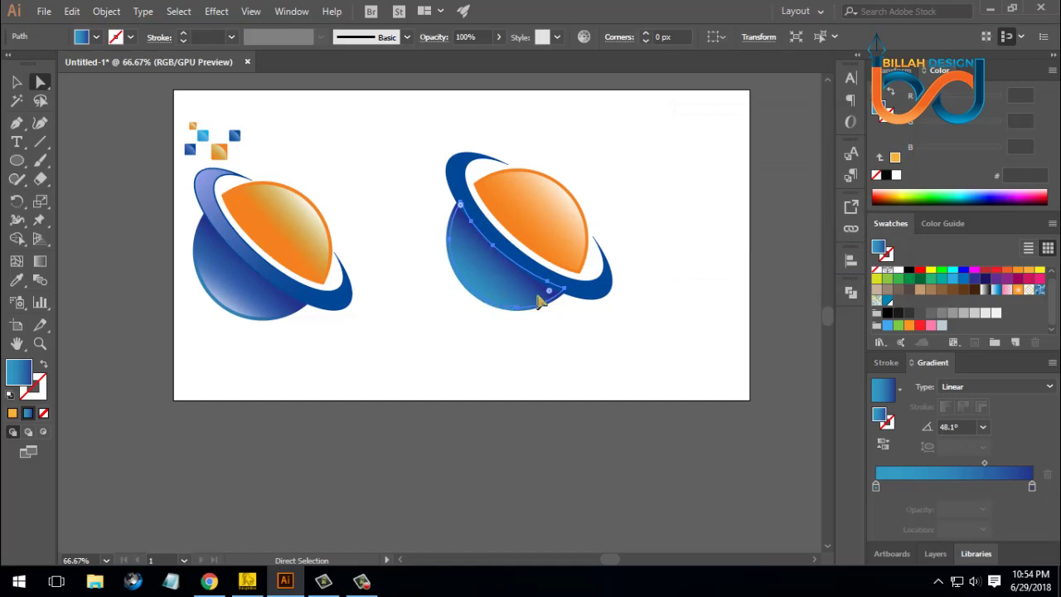
Step: Set the lower offset copy's gradient to start with cyan 00FFFF and give its dark blue end stop 0% opacity
{"action": "left_click", "coordinate": [876, 487]}
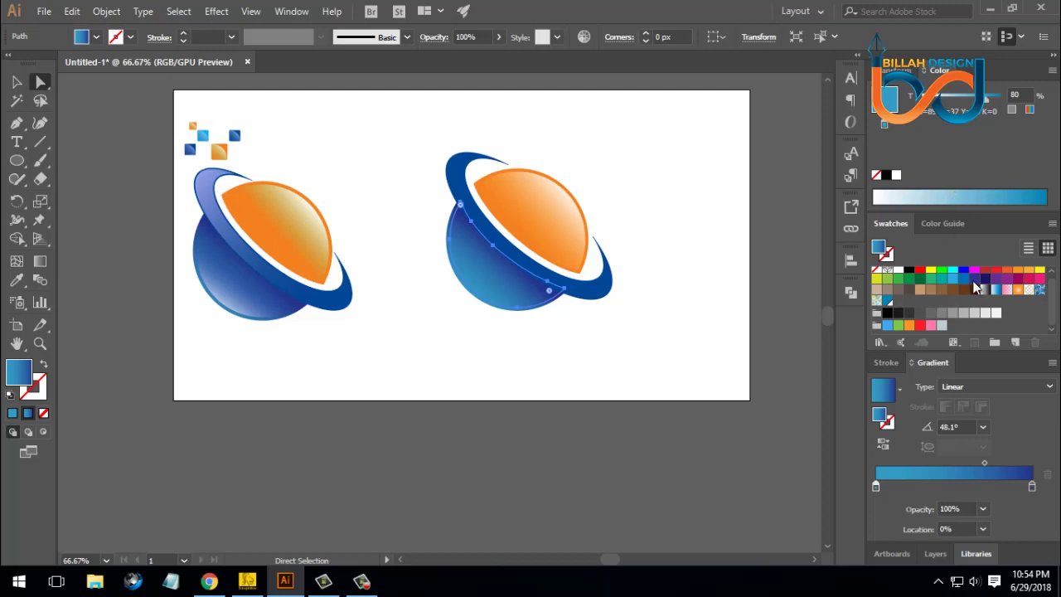
{"action": "left_click", "coordinate": [952, 273]}
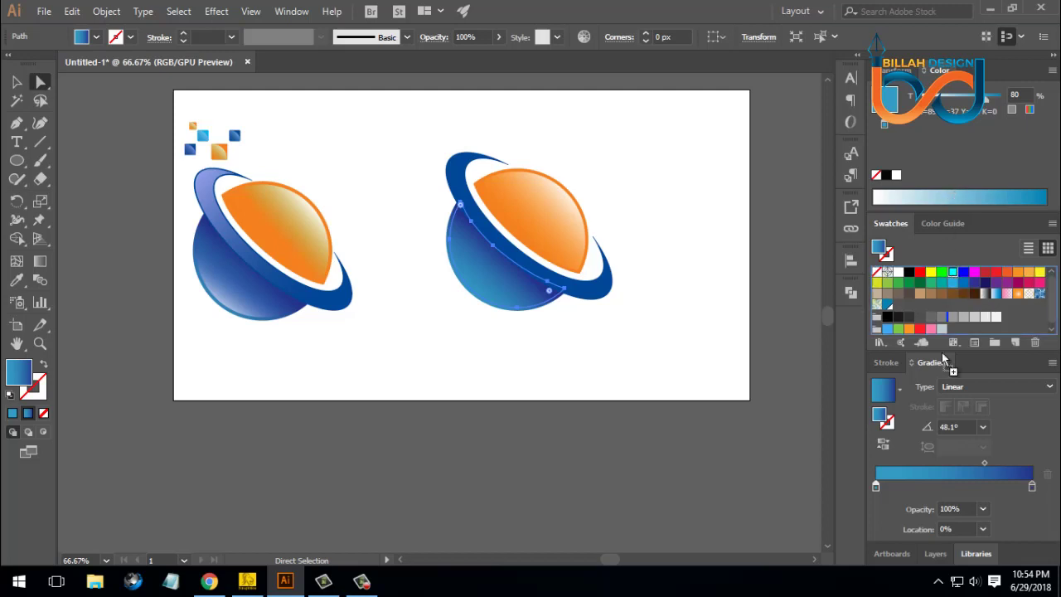
{"action": "left_click_drag", "start_coordinate": [876, 486], "coordinate": [875, 487]}
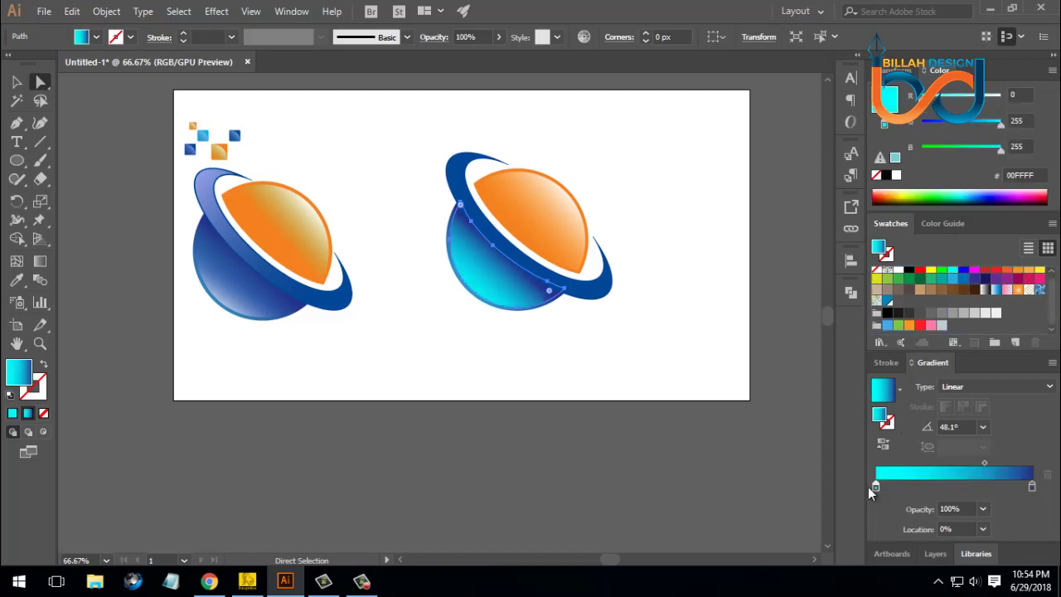
{"action": "left_click", "coordinate": [1032, 489]}
{"action": "left_click", "coordinate": [967, 510]}
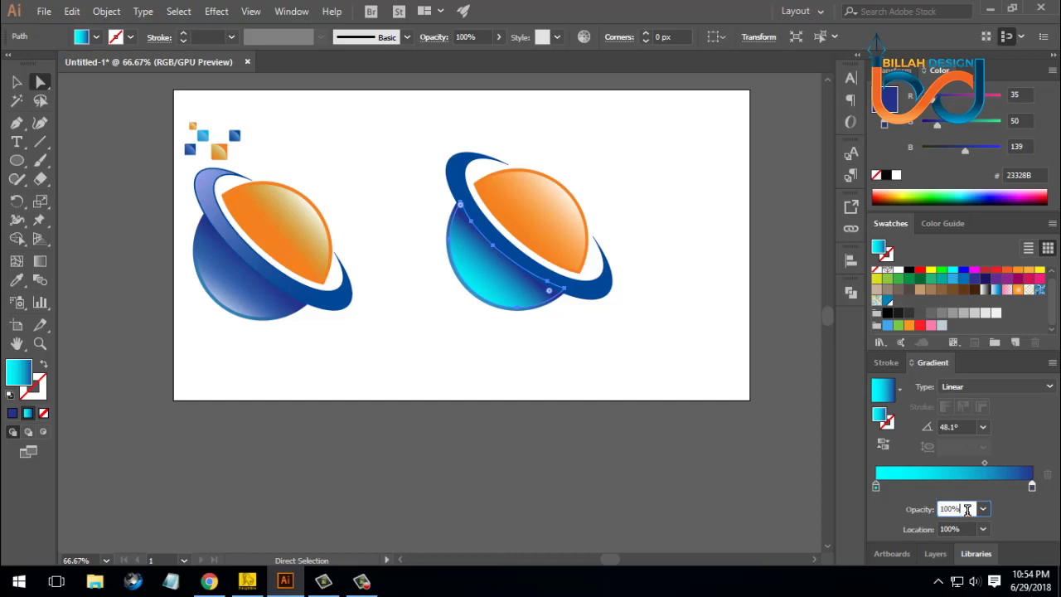
{"action": "type", "text": "0"}
{"action": "key", "text": "Return"}
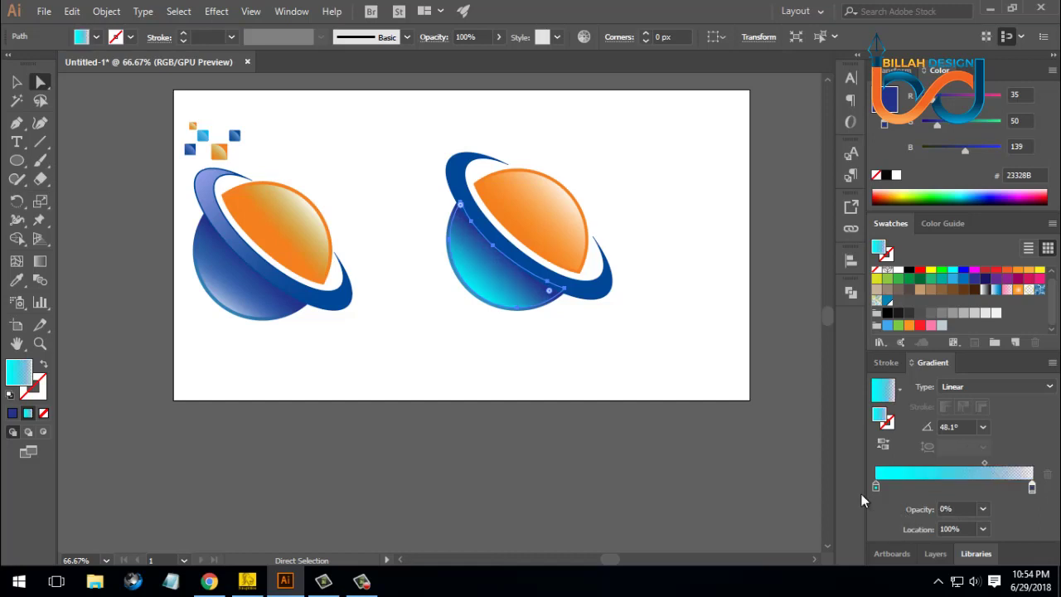
{"action": "left_click", "coordinate": [646, 361]}
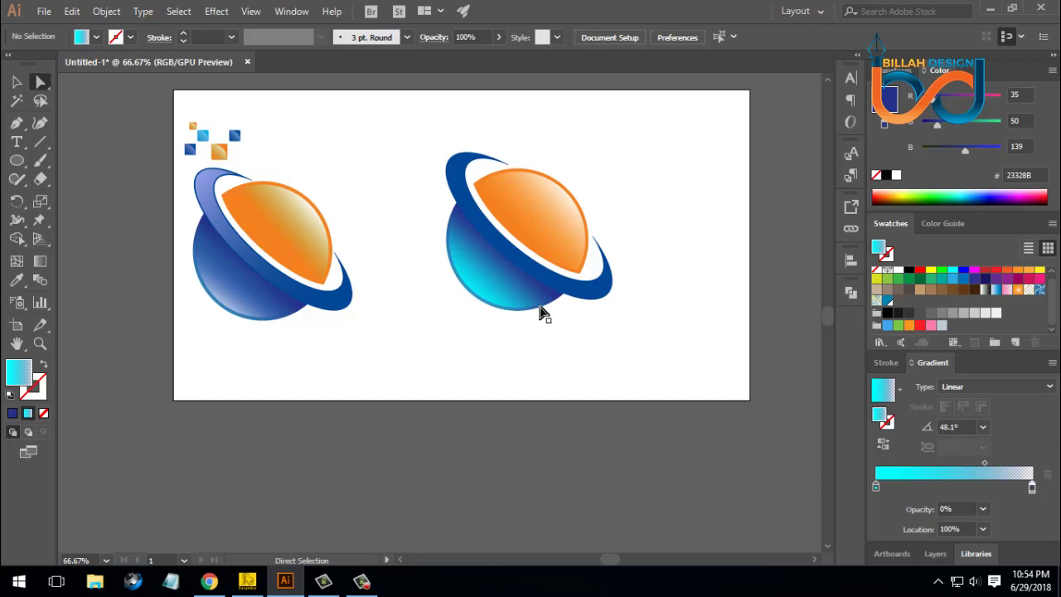
Step: Shorten the lower offset copy's gradient with the Gradient tool so the cyan fades from the outer edge before reaching the ring
{"action": "left_click", "coordinate": [491, 284]}
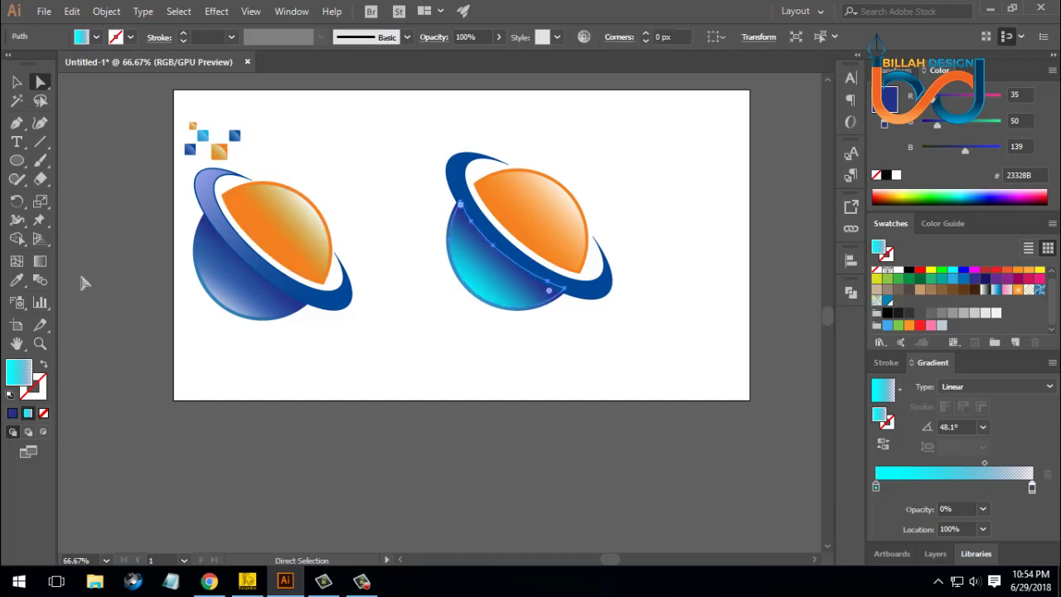
{"action": "left_click", "coordinate": [40, 261]}
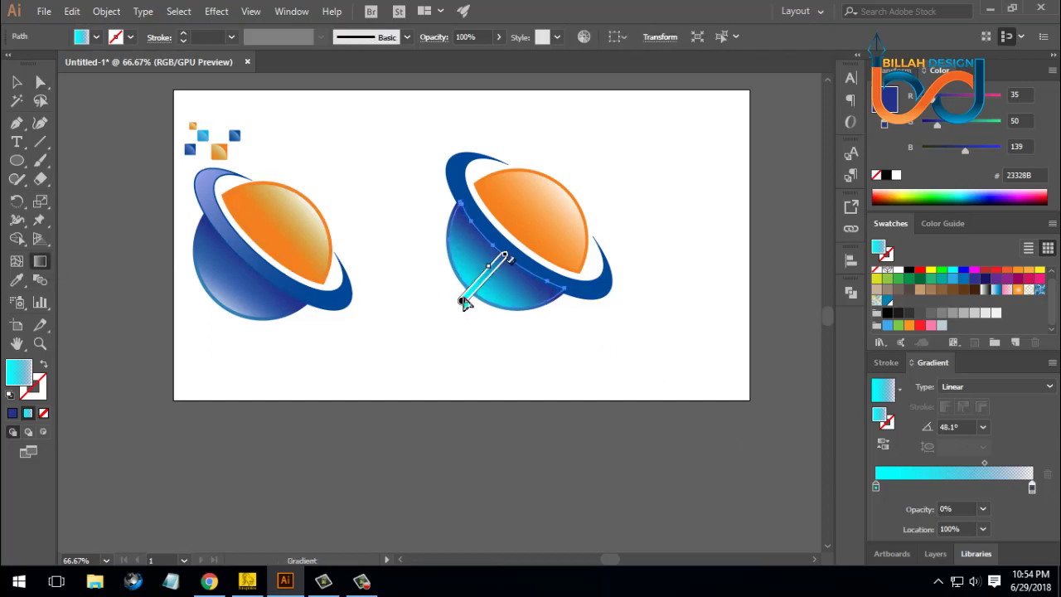
{"action": "left_click_drag", "start_coordinate": [464, 303], "coordinate": [474, 294]}
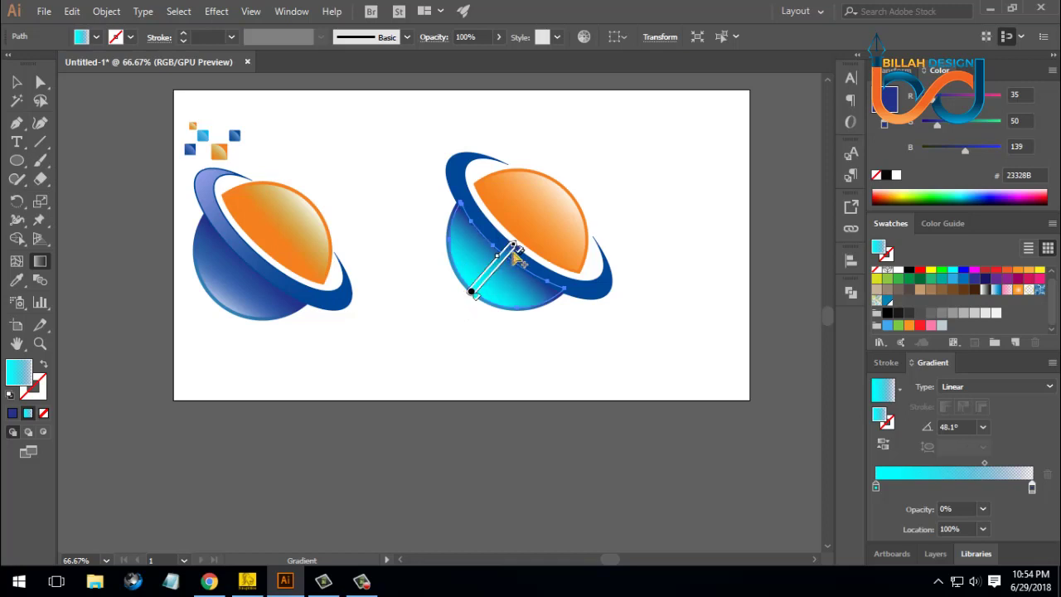
{"action": "left_click_drag", "start_coordinate": [513, 248], "coordinate": [498, 263]}
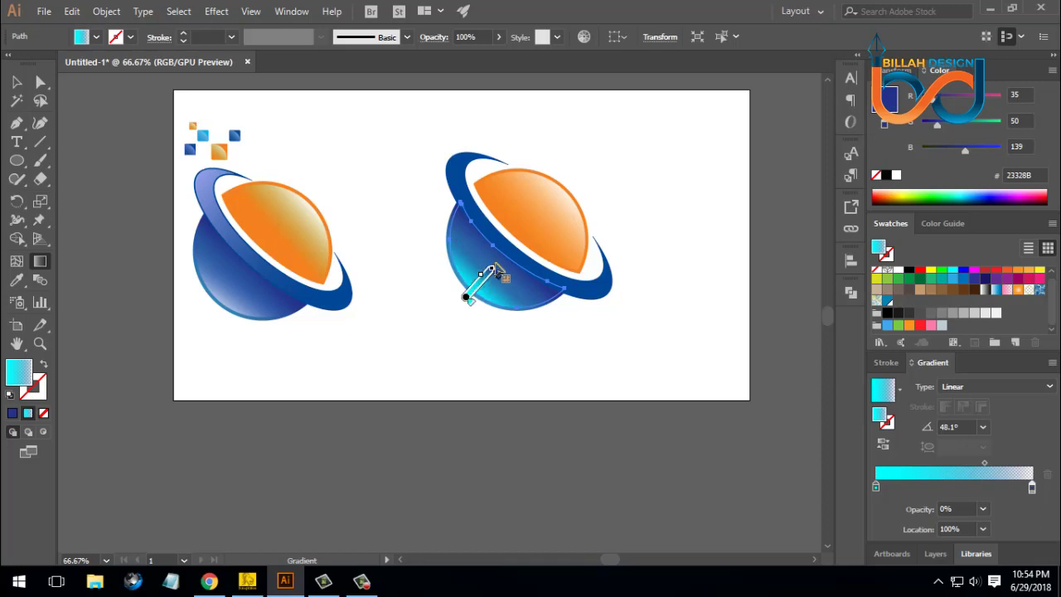
{"action": "left_click_drag", "start_coordinate": [494, 268], "coordinate": [501, 263]}
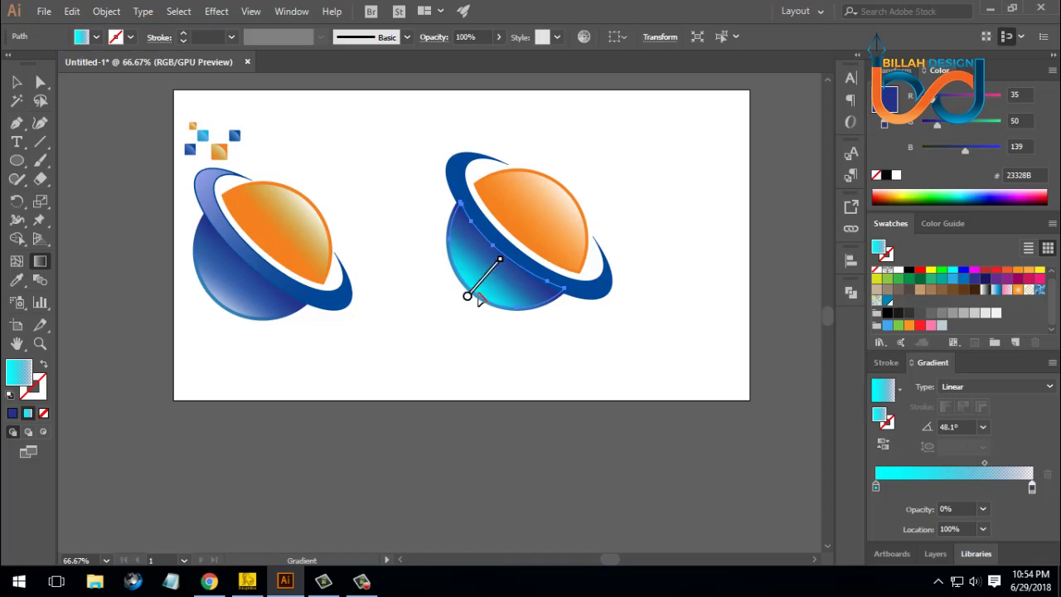
Step: Lighten the lower copy's cyan gradient stop to 4CFFFF and shift the gradient slightly toward the outer edge
{"action": "left_click", "coordinate": [876, 487]}
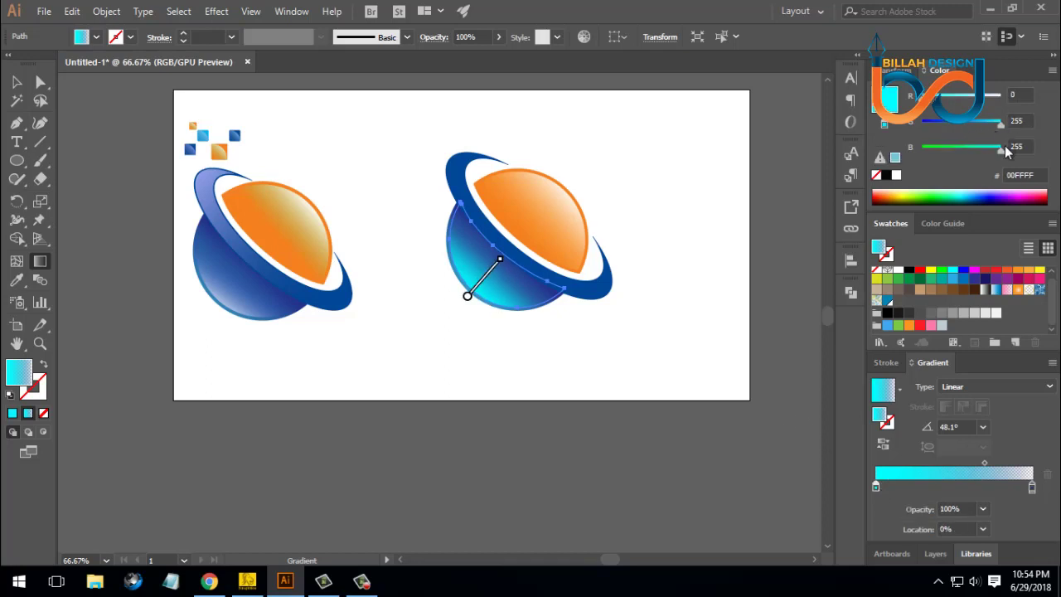
{"action": "left_click_drag", "start_coordinate": [942, 101], "coordinate": [945, 102]}
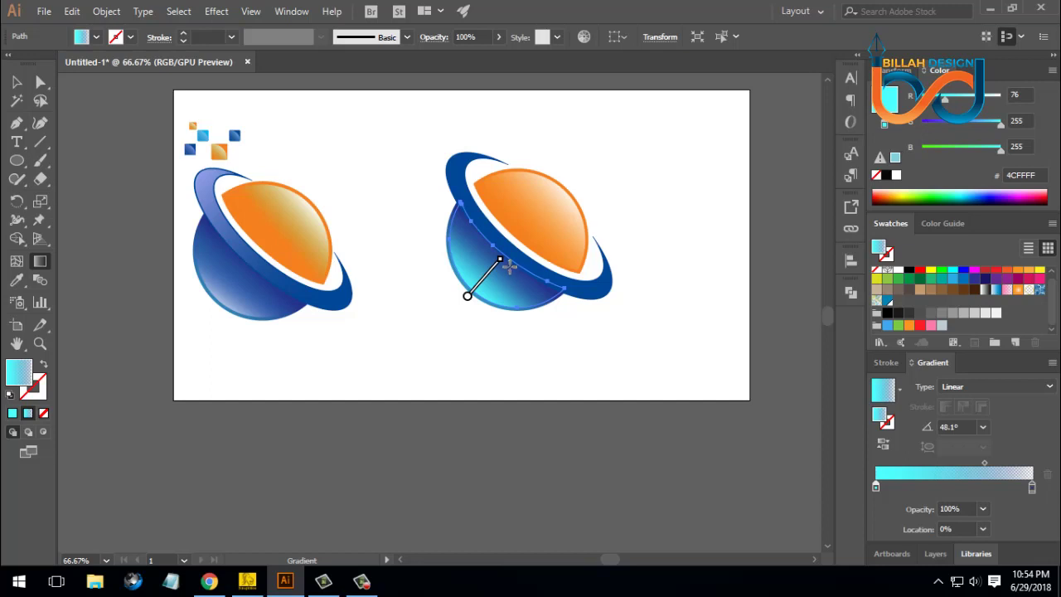
{"action": "mouse_move", "coordinate": [501, 260]}
{"action": "left_mouse_down"}
{"action": "mouse_move", "coordinate": [511, 249]}
{"action": "mouse_move", "coordinate": [465, 299]}
{"action": "mouse_move", "coordinate": [498, 265]}
{"action": "left_mouse_up"}
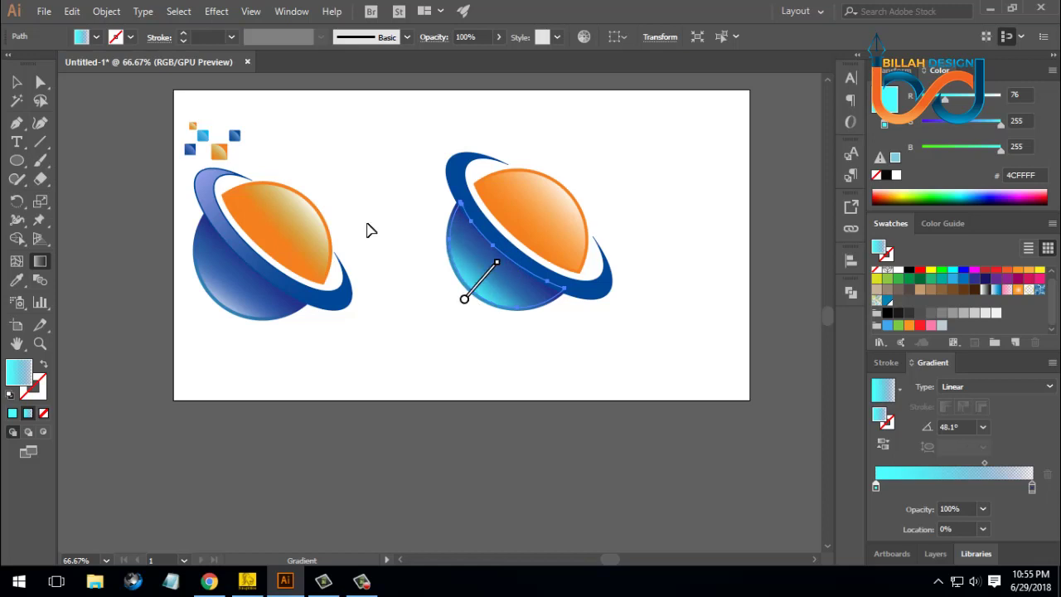
{"action": "left_click", "coordinate": [19, 82]}
{"action": "left_click", "coordinate": [593, 381]}
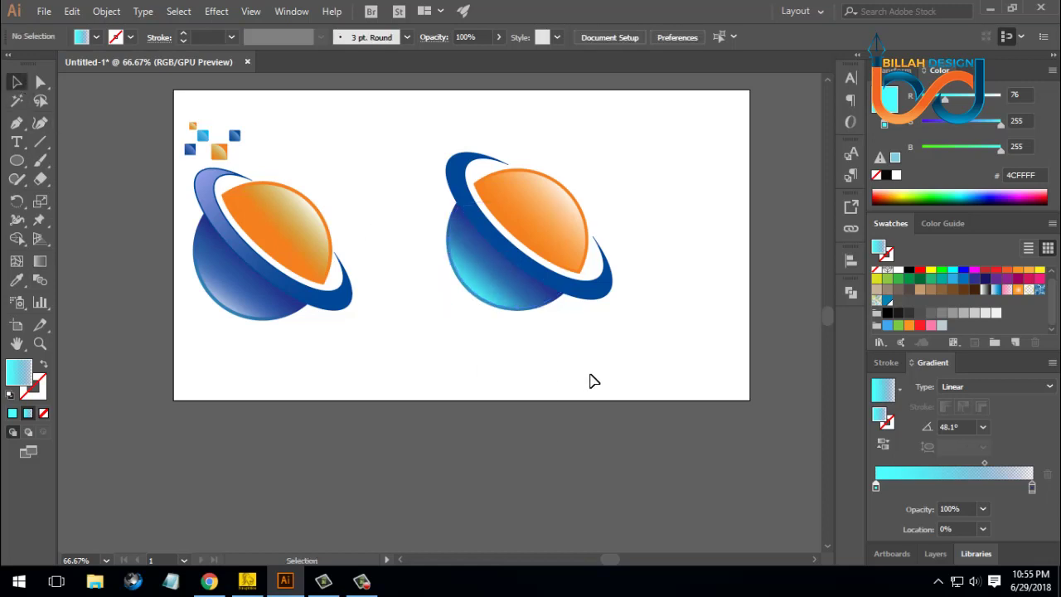
{"action": "left_click", "coordinate": [525, 304]}
{"action": "left_click", "coordinate": [577, 387]}
Step: Create an inward offset path of -3 px from the blue ring with Miter joins and a miter limit of 4
{"action": "left_click", "coordinate": [604, 296]}
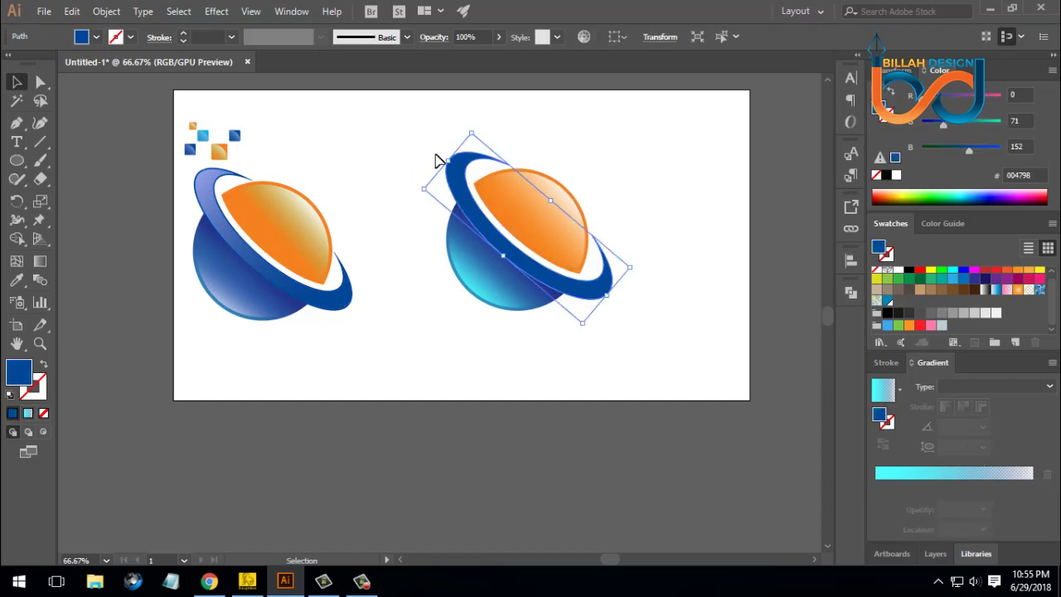
{"action": "left_click", "coordinate": [123, 13]}
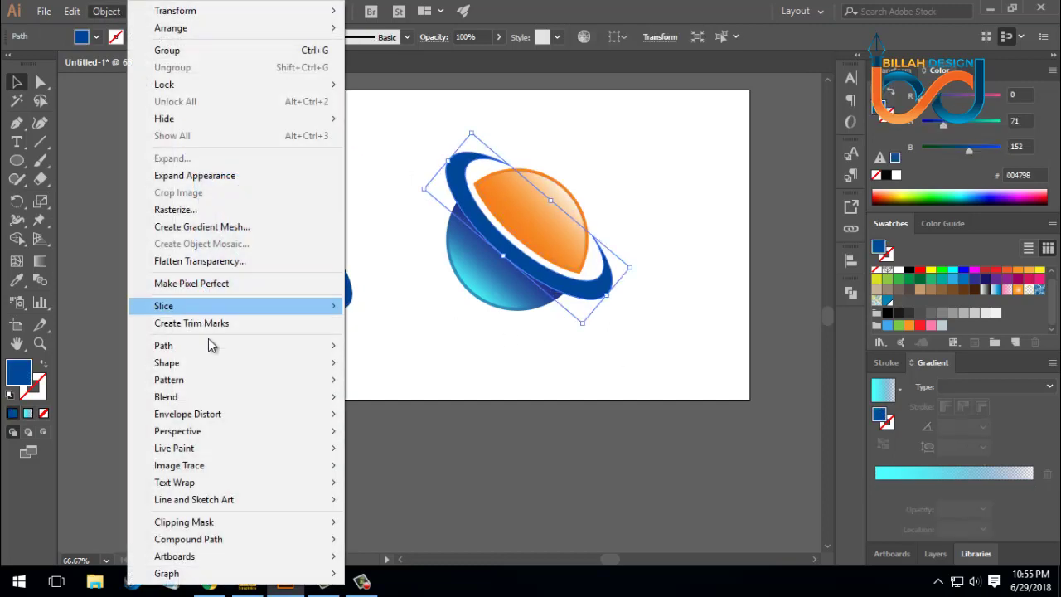
{"action": "mouse_move", "coordinate": [189, 353]}
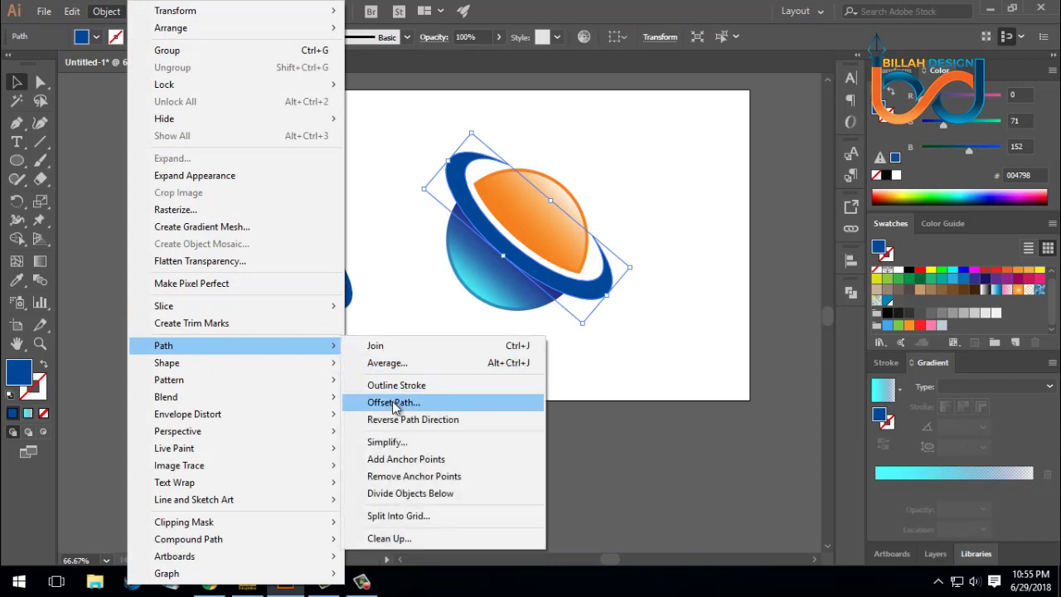
{"action": "left_click", "coordinate": [397, 402]}
{"action": "left_click_drag", "start_coordinate": [759, 126], "coordinate": [746, 124]}
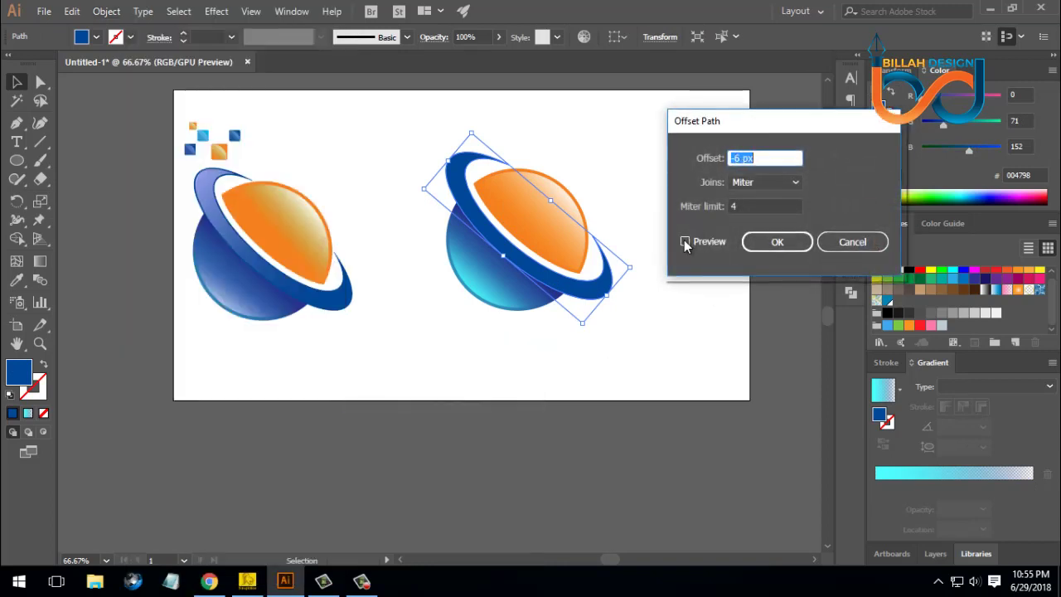
{"action": "left_click", "coordinate": [685, 240]}
{"action": "double_click", "coordinate": [753, 157]}
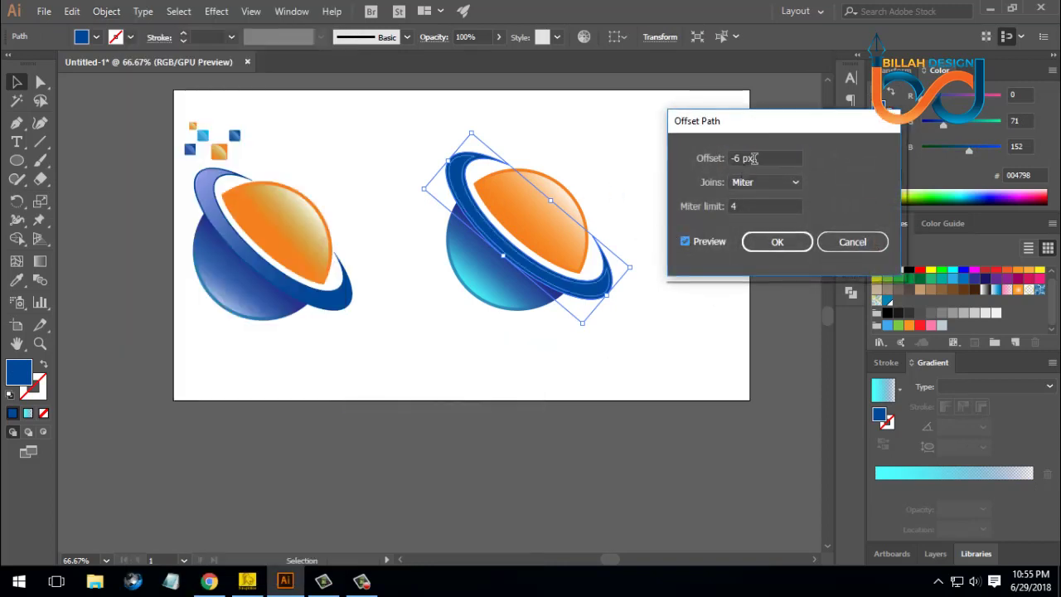
{"action": "type", "text": "-3"}
{"action": "key", "text": "Up"}
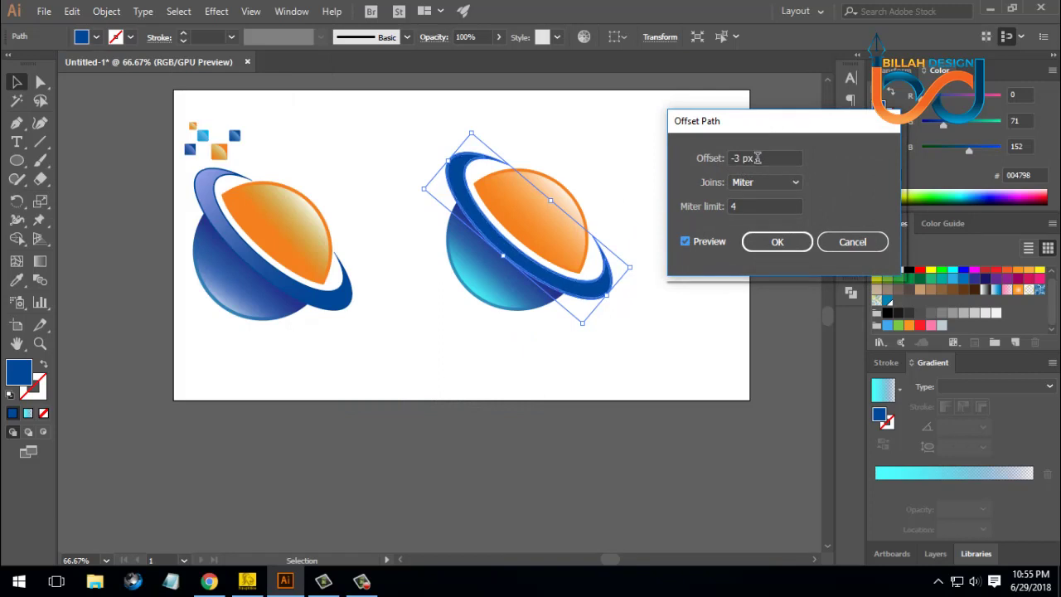
{"action": "left_click", "coordinate": [777, 241]}
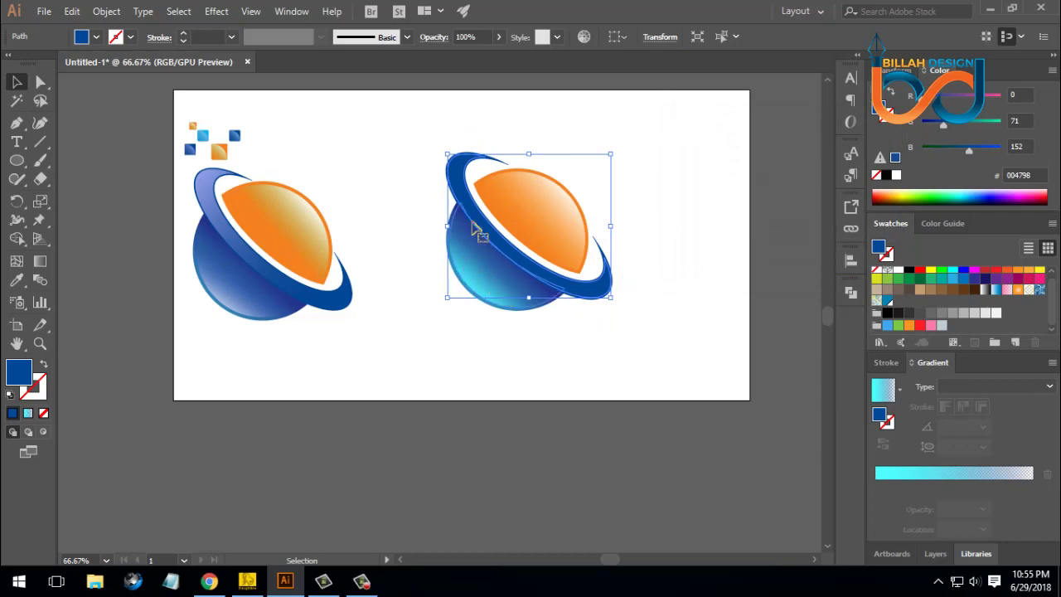
Step: Fill the ring's offset copy with the cyan-to-transparent gradient sampled from the lower planet piece using the Eyedropper
{"action": "left_click", "coordinate": [15, 282]}
{"action": "left_click", "coordinate": [485, 275]}
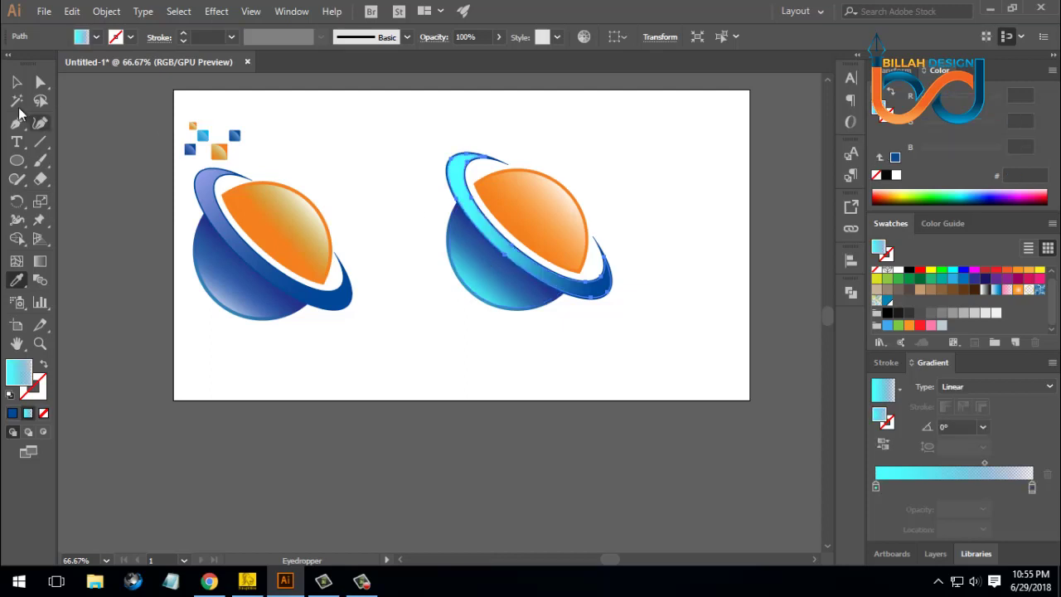
{"action": "left_click", "coordinate": [16, 82]}
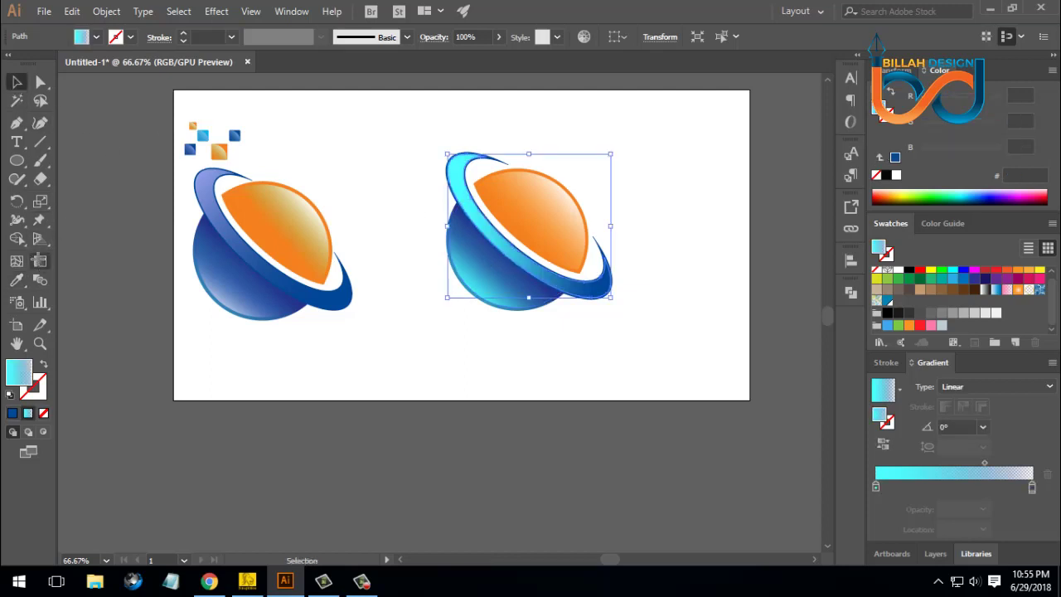
Step: Run the ring offset copy's cyan-to-transparent gradient diagonally at -40° from the ring's upper-left end to its lower-right part
{"action": "left_click", "coordinate": [39, 260]}
{"action": "left_click_drag", "start_coordinate": [450, 171], "coordinate": [612, 306]}
{"action": "left_click_drag", "start_coordinate": [561, 263], "coordinate": [526, 241]}
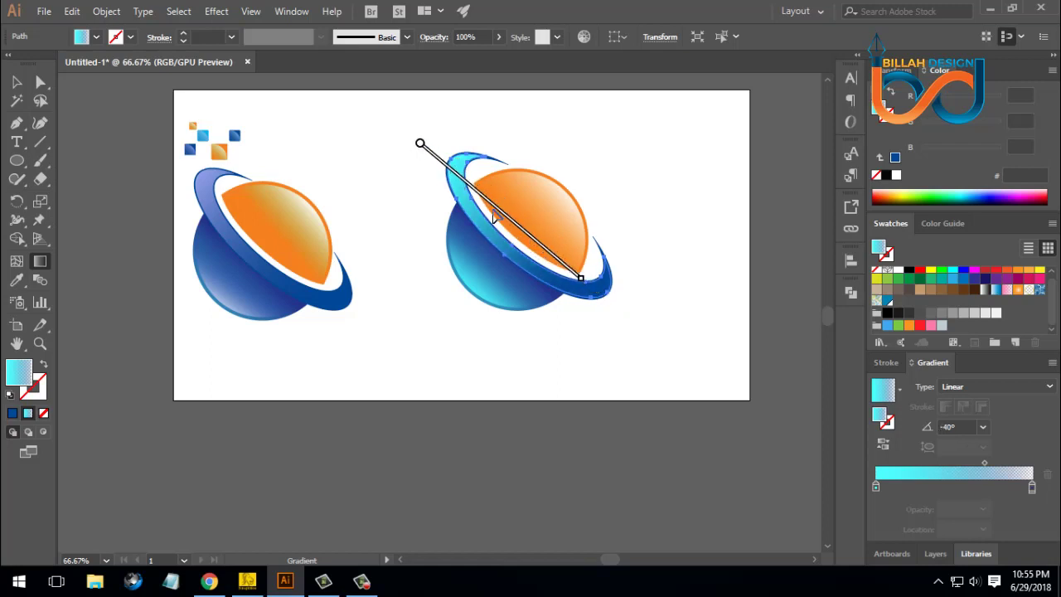
{"action": "mouse_move", "coordinate": [436, 159]}
{"action": "left_mouse_down"}
{"action": "mouse_move", "coordinate": [599, 302]}
{"action": "mouse_move", "coordinate": [569, 270]}
{"action": "left_mouse_up"}
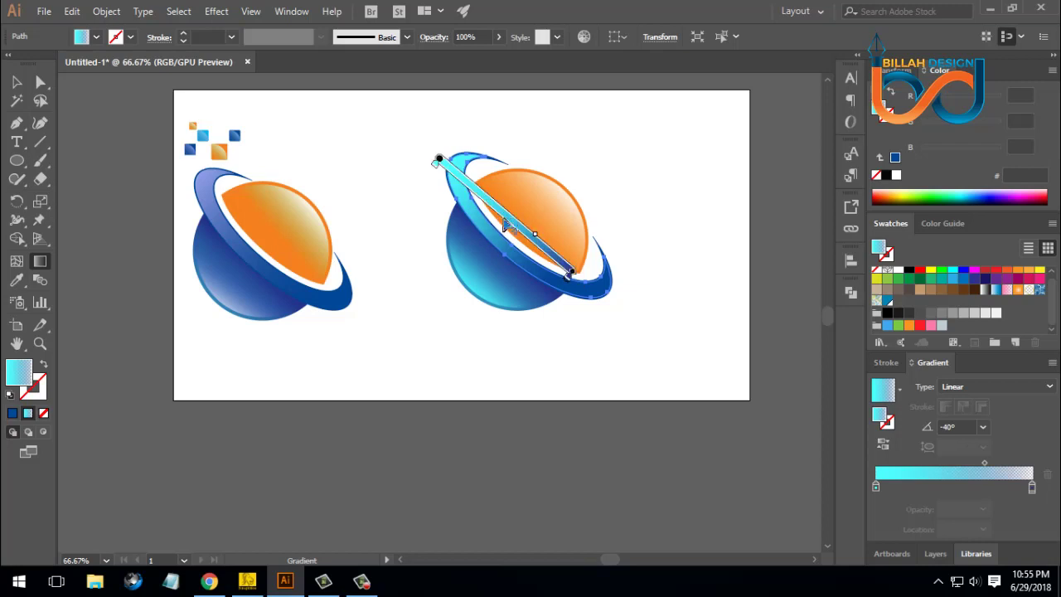
{"action": "left_click", "coordinate": [18, 82]}
{"action": "left_click", "coordinate": [517, 359]}
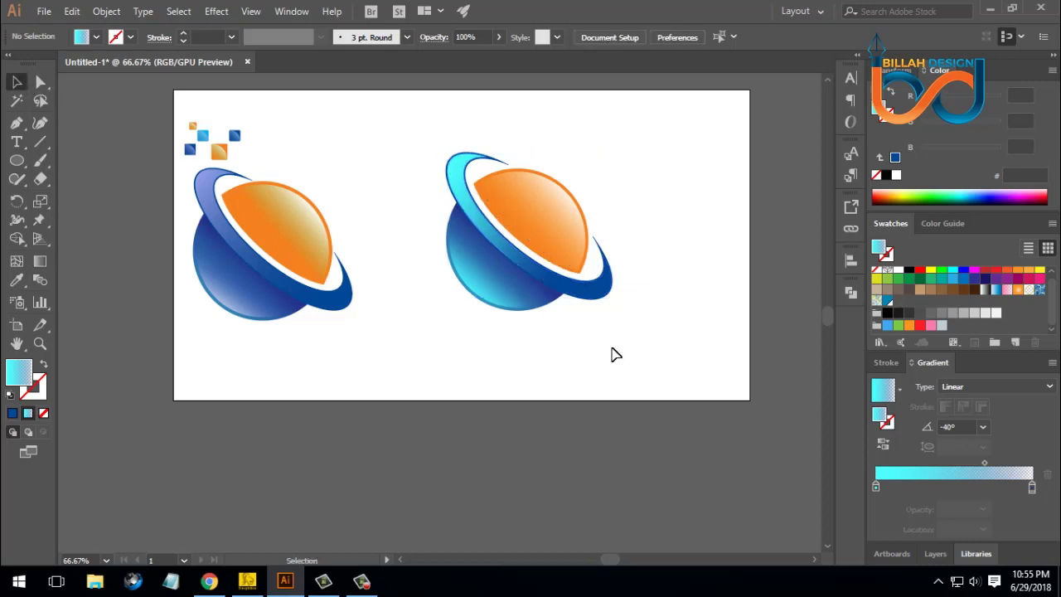
Step: Shorten the ring copy's gradient so the cyan fades out near the middle of the ring
{"action": "left_click", "coordinate": [470, 214]}
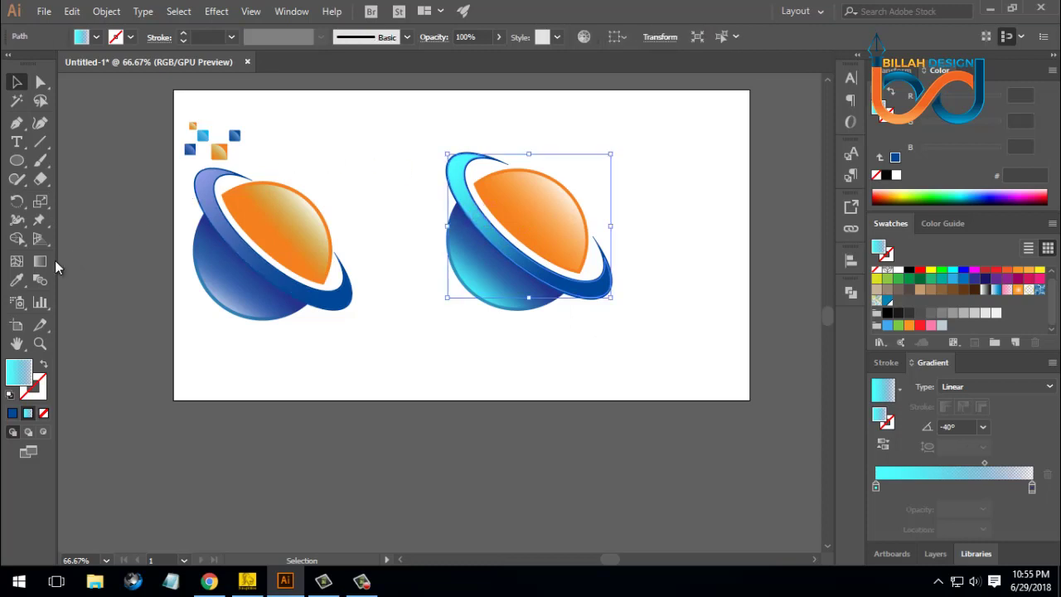
{"action": "left_click", "coordinate": [40, 260]}
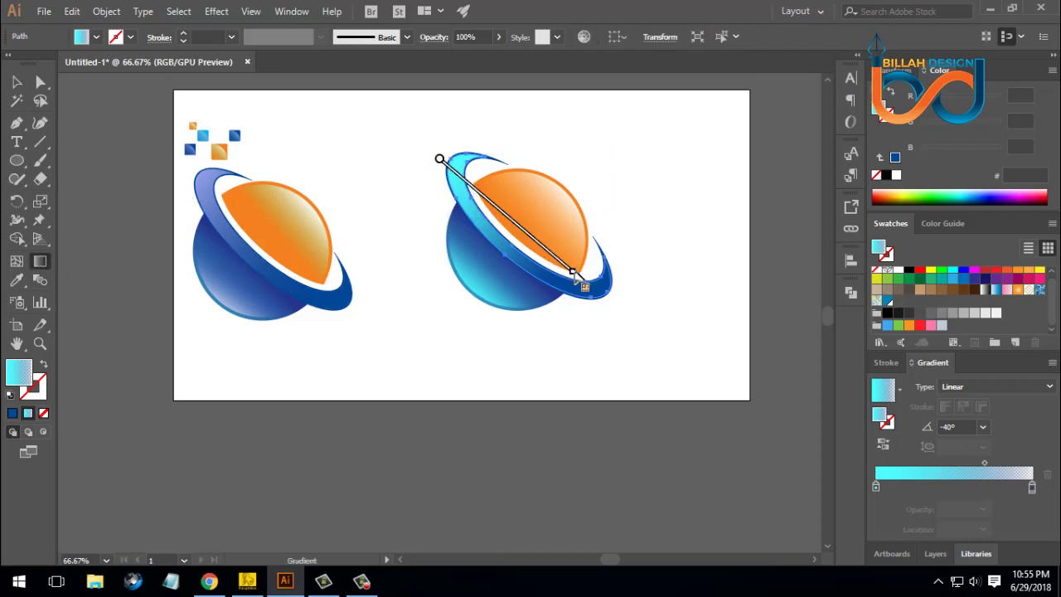
{"action": "left_click_drag", "start_coordinate": [573, 273], "coordinate": [531, 236]}
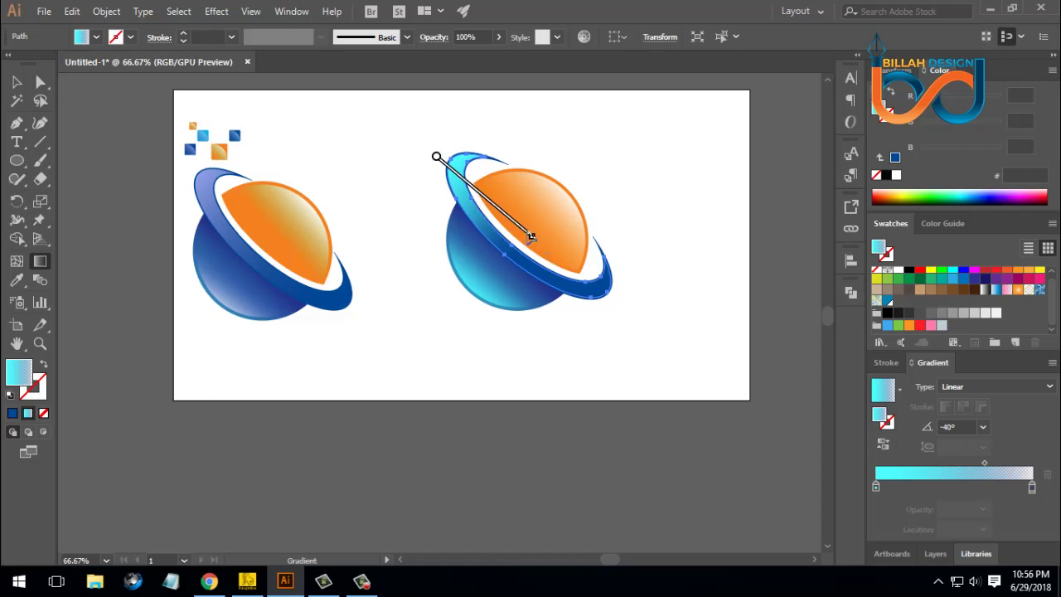
{"action": "key", "text": "v"}
{"action": "left_click", "coordinate": [535, 367]}
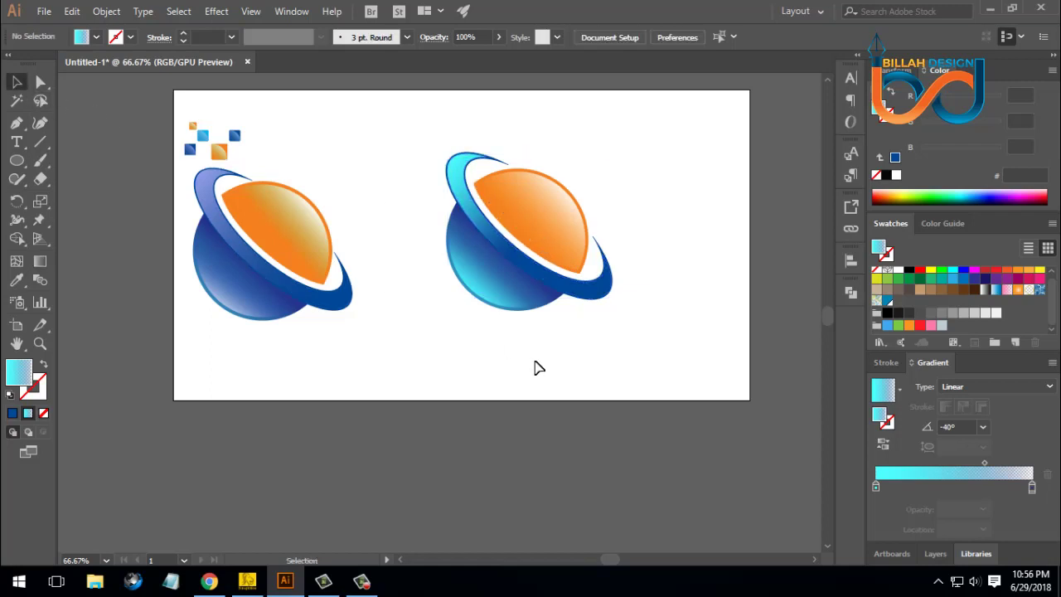
{"action": "left_click", "coordinate": [218, 149]}
{"action": "left_click", "coordinate": [384, 221]}
{"action": "left_click", "coordinate": [205, 137]}
{"action": "left_click", "coordinate": [396, 237]}
{"action": "left_click", "coordinate": [220, 152]}
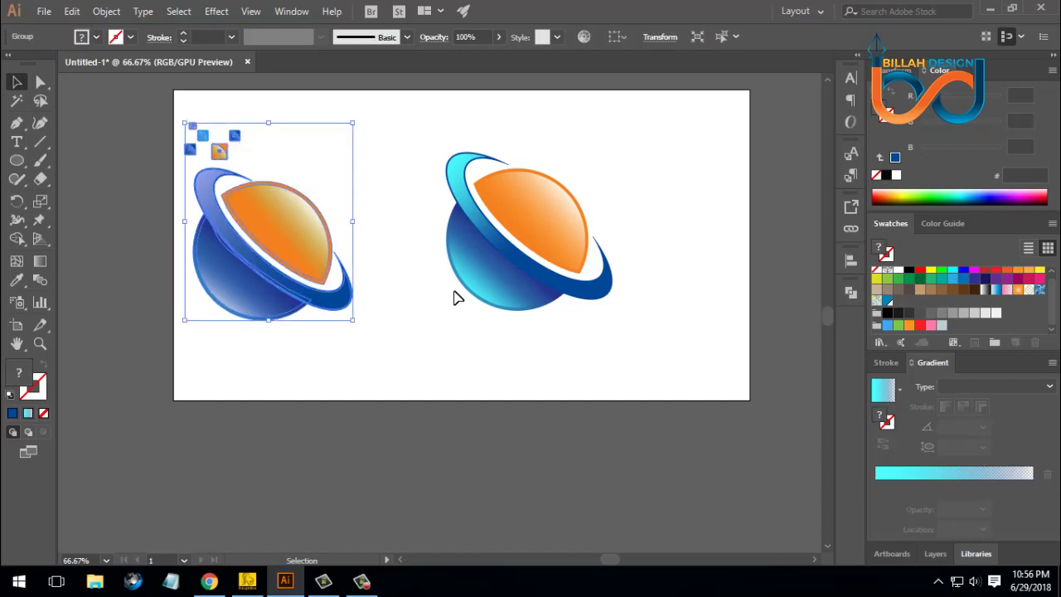
{"action": "left_click", "coordinate": [456, 297]}
Step: Group all pieces of the new planet and move it down and slightly right to make room above it
{"action": "left_click_drag", "start_coordinate": [388, 124], "coordinate": [689, 346]}
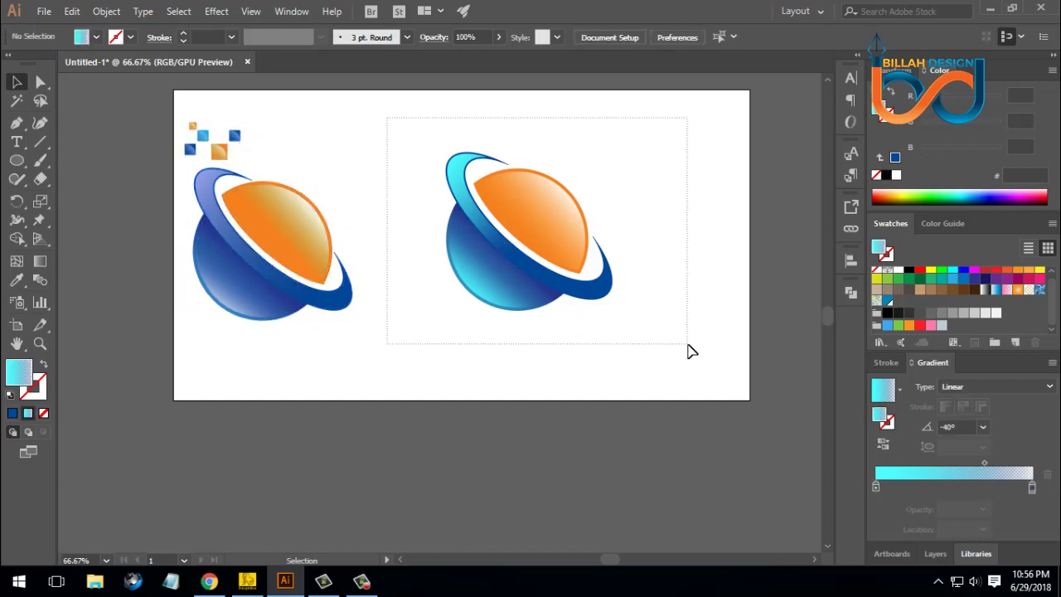
{"action": "right_click", "coordinate": [564, 237]}
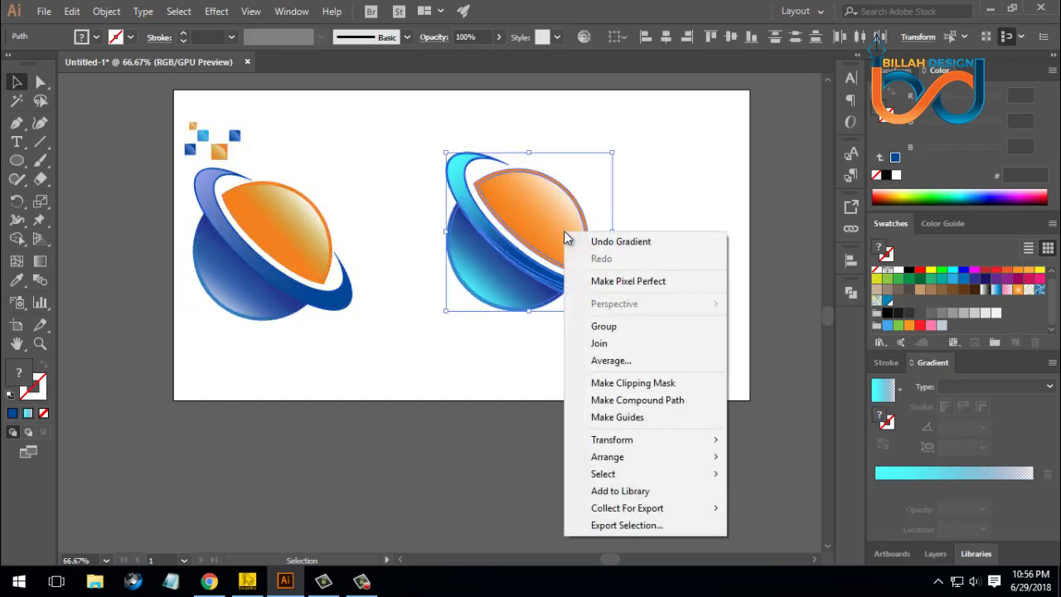
{"action": "left_click", "coordinate": [604, 327]}
{"action": "left_click", "coordinate": [663, 362]}
{"action": "left_click_drag", "start_coordinate": [609, 200], "coordinate": [628, 256]}
{"action": "left_click", "coordinate": [389, 224]}
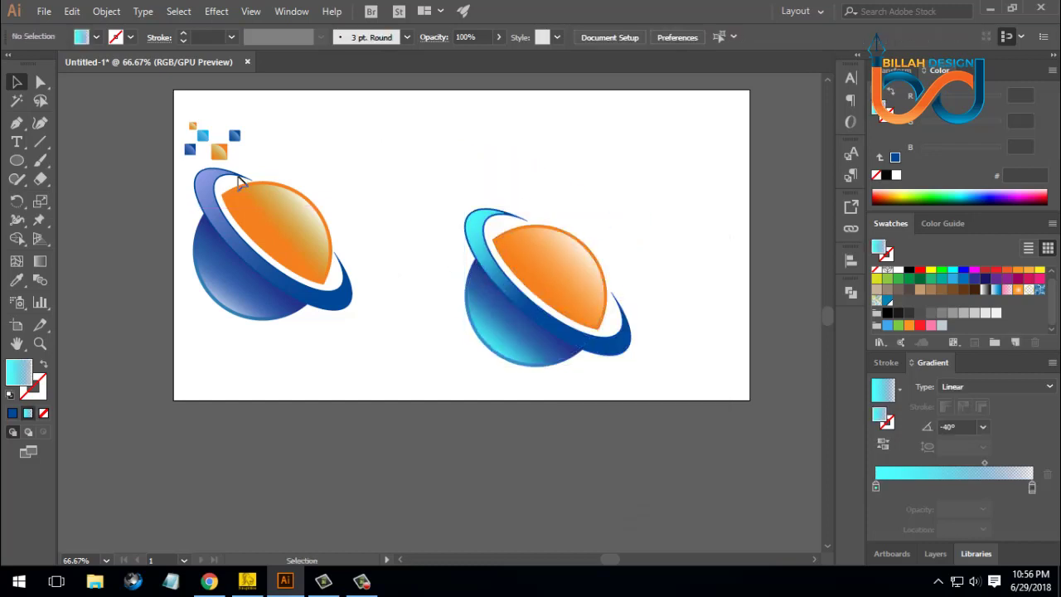
Step: Draw a 40 x 40 px square above the new planet's ring and fill it with orange F5811F sampled from the planet's edge
{"action": "left_click_drag", "start_coordinate": [16, 160], "coordinate": [91, 197]}
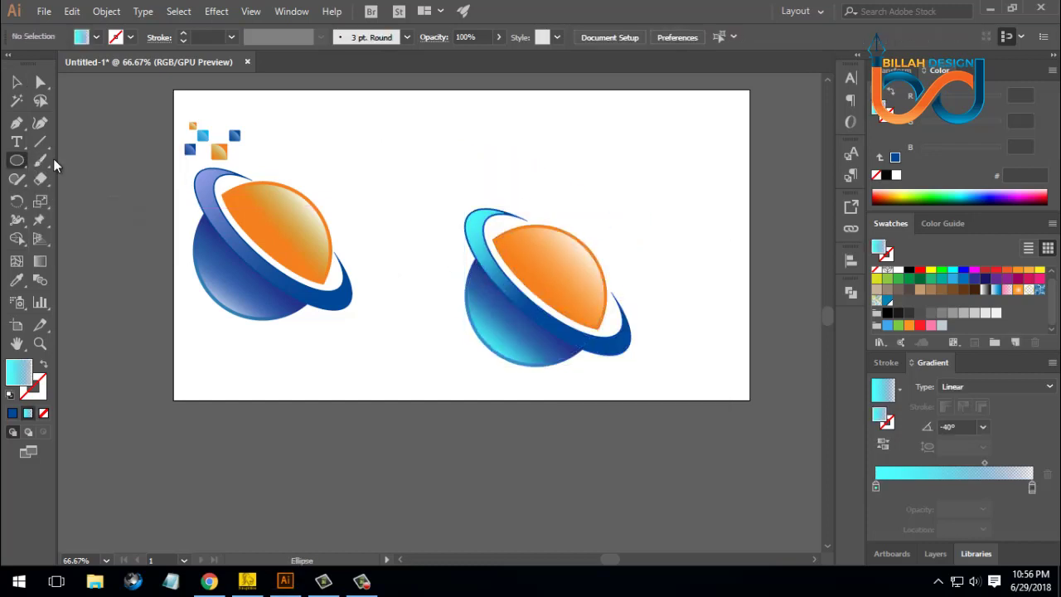
{"action": "key", "text": "m"}
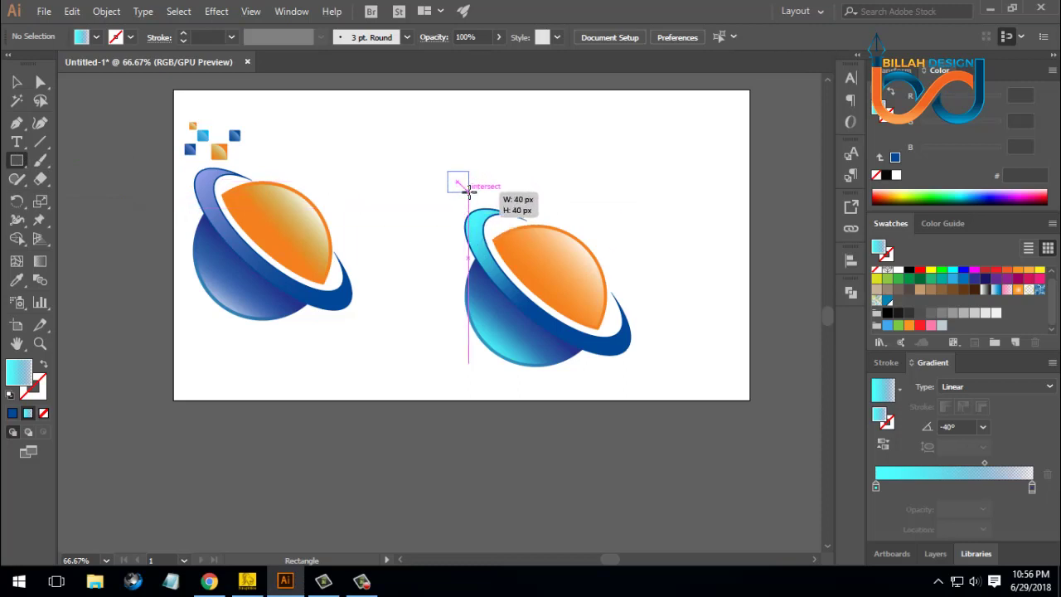
{"action": "left_click_drag", "start_coordinate": [468, 191], "coordinate": [470, 193]}
{"action": "key", "text": "v"}
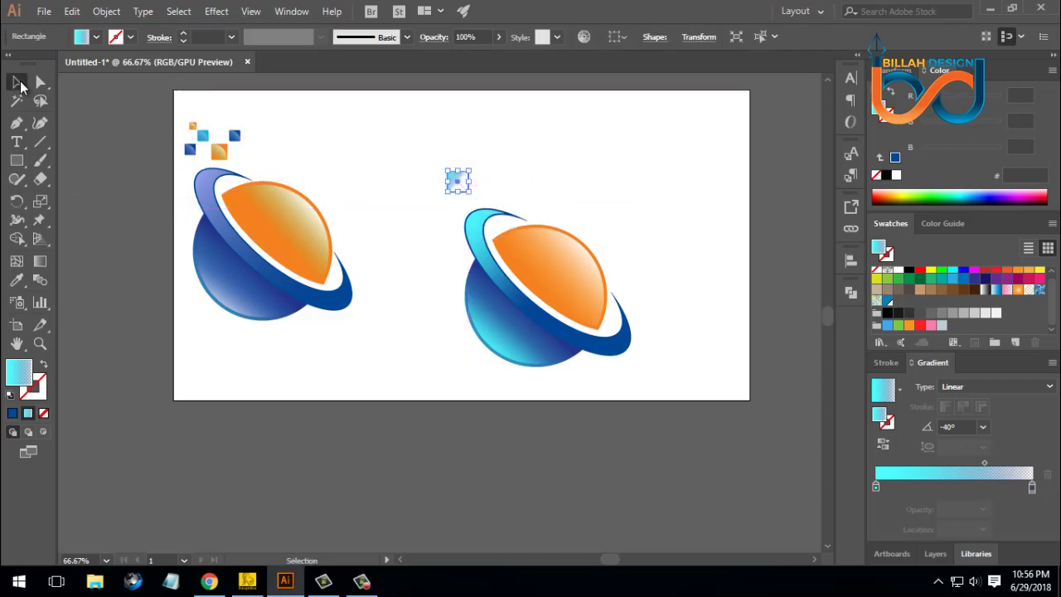
{"action": "left_click", "coordinate": [17, 279]}
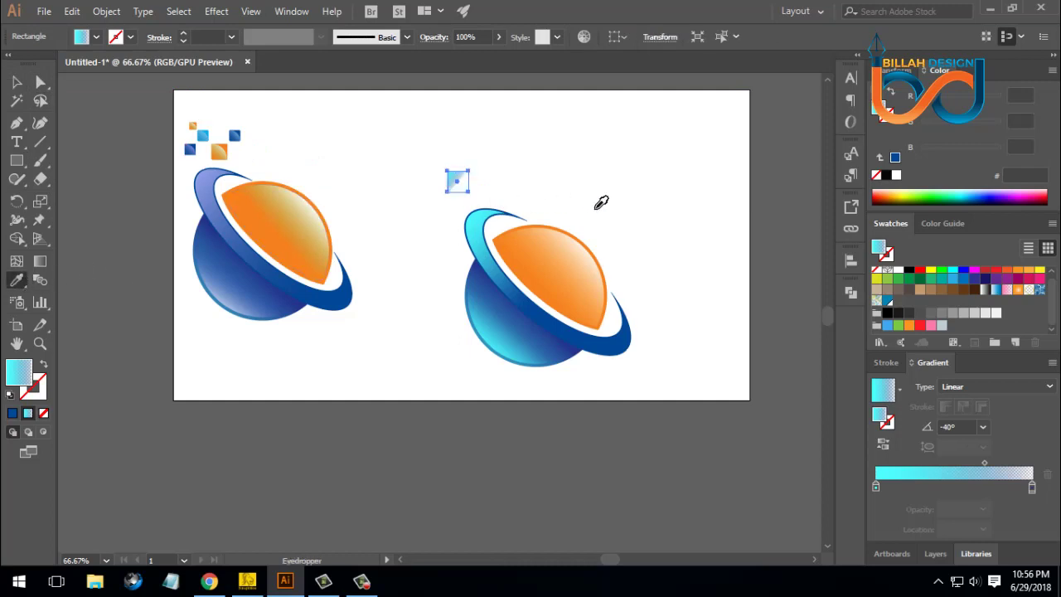
{"action": "left_click", "coordinate": [553, 224]}
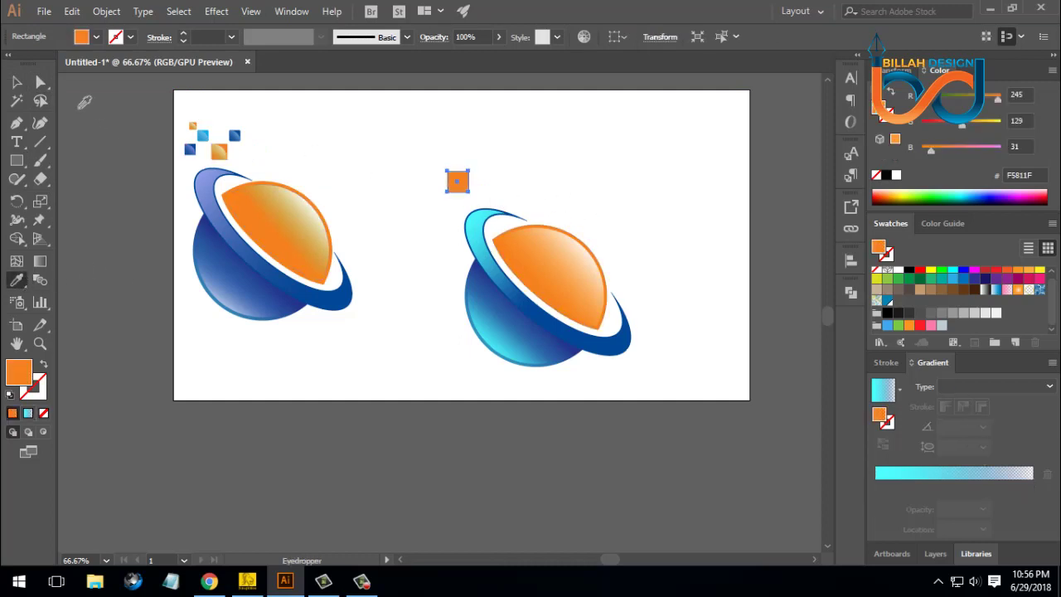
{"action": "key", "text": "v"}
{"action": "left_click", "coordinate": [513, 158]}
Step: Duplicate the orange square in place and round the copy's upper-right corner to 40 px
{"action": "scroll", "coordinate": [514, 158], "scroll_direction": "up", "scroll_amount": 3}
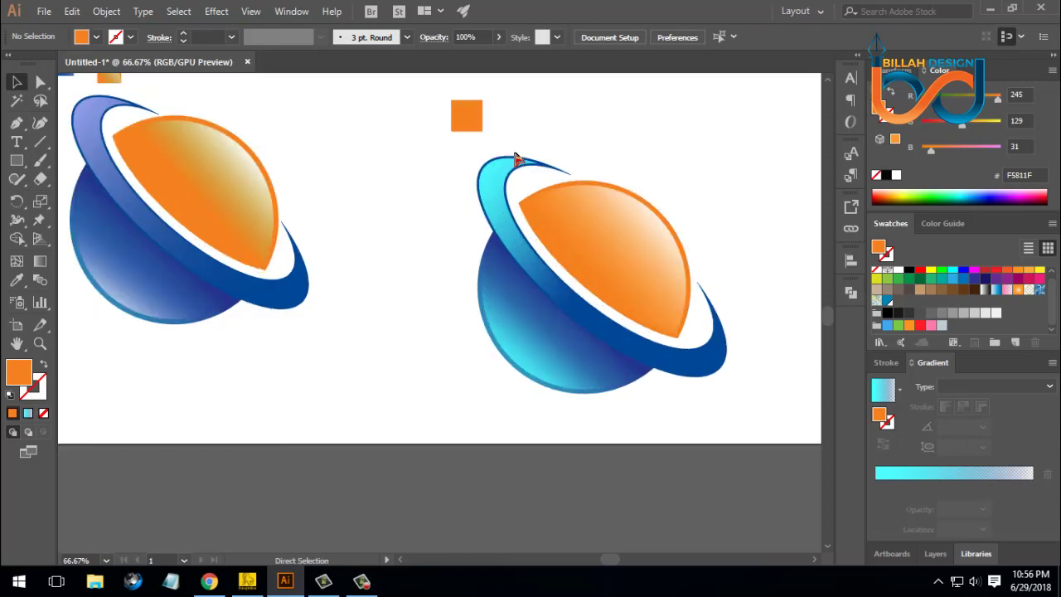
{"action": "left_click_drag", "start_coordinate": [416, 128], "coordinate": [443, 243]}
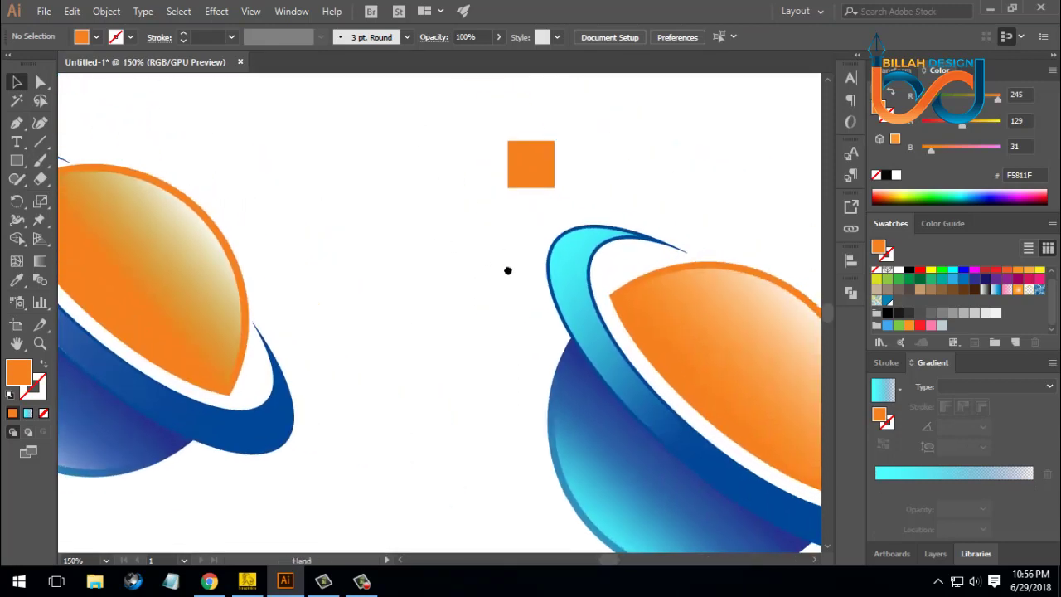
{"action": "key", "text": "ctrl+minus"}
{"action": "key", "text": "ctrl+minus"}
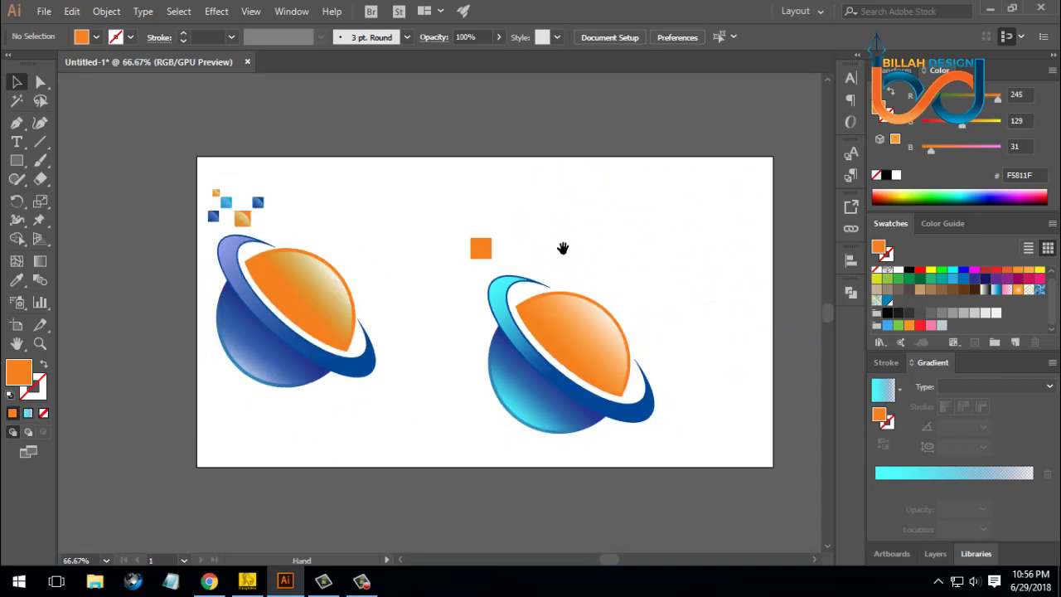
{"action": "left_click", "coordinate": [487, 256]}
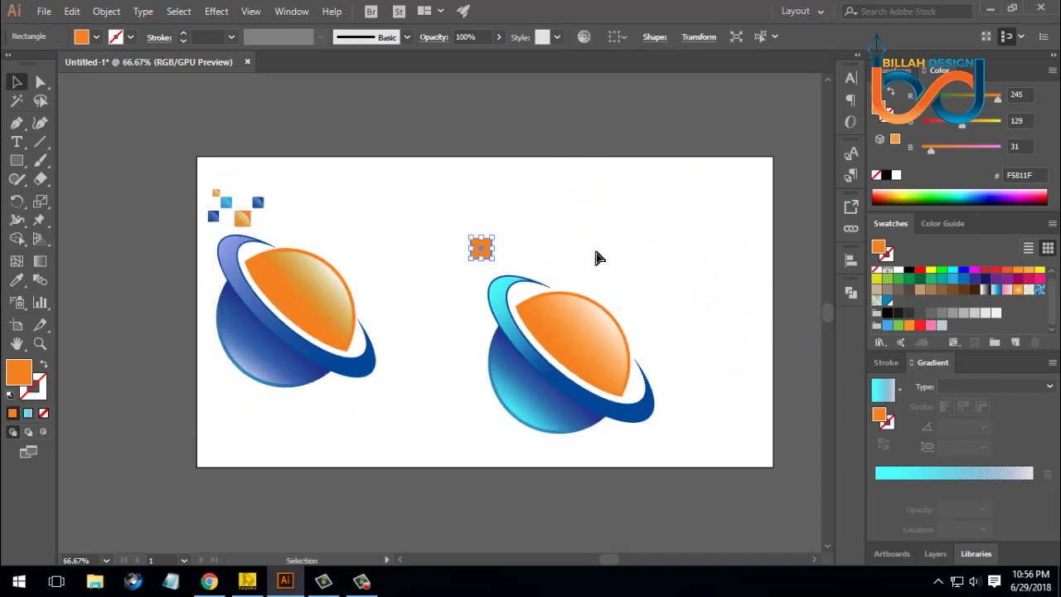
{"action": "key", "text": "a"}
{"action": "key", "text": "v"}
{"action": "left_click", "coordinate": [46, 83]}
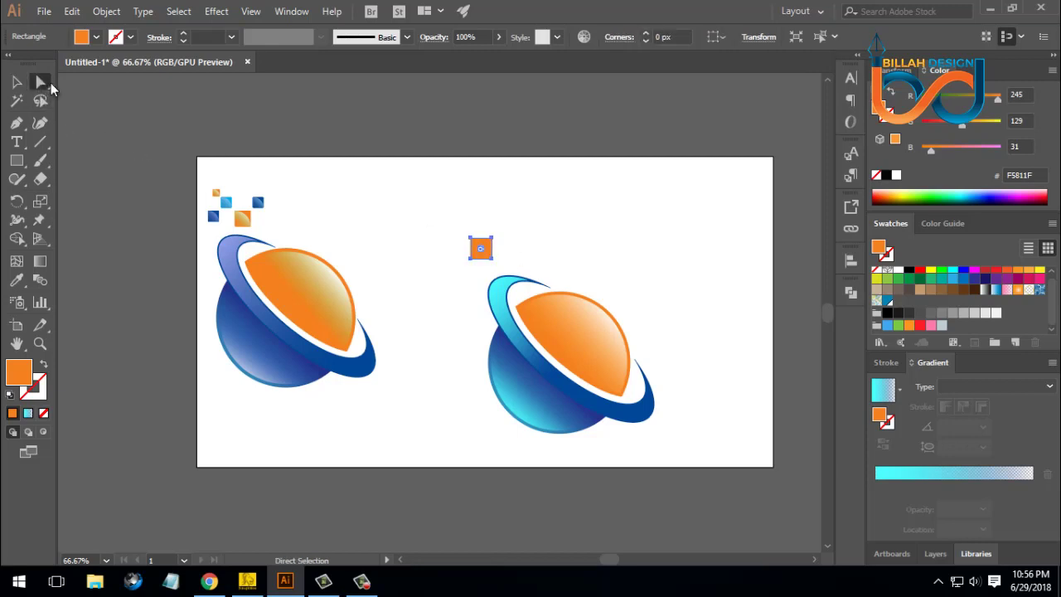
{"action": "left_click", "coordinate": [585, 218]}
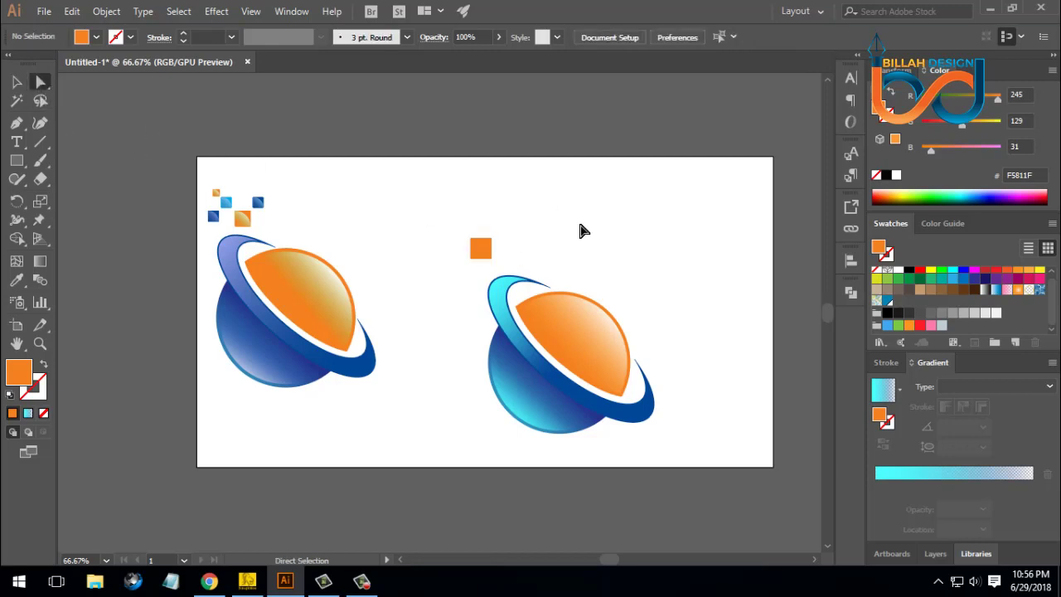
{"action": "left_click", "coordinate": [492, 240]}
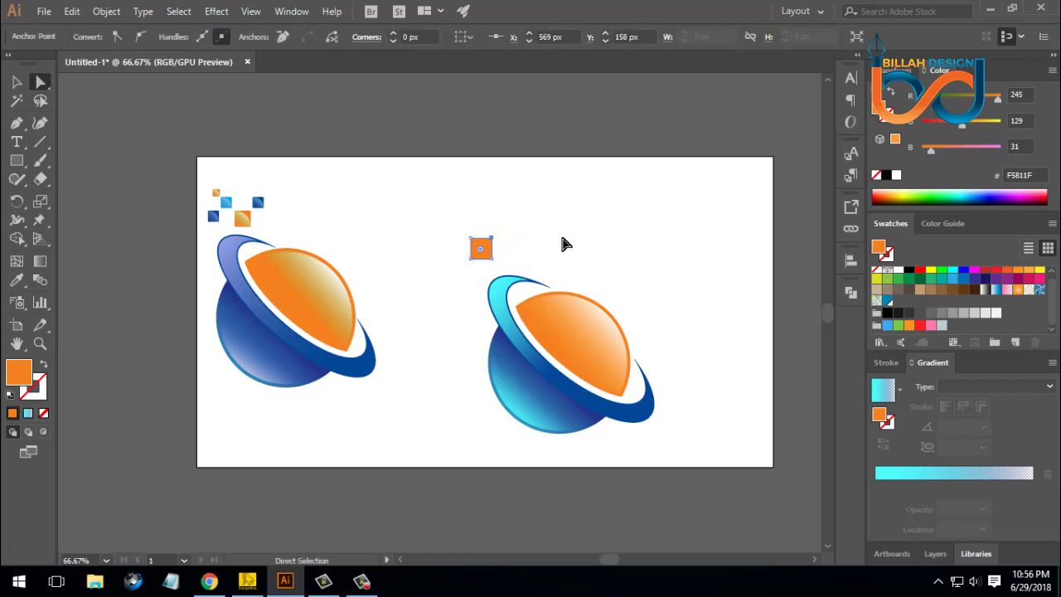
{"action": "left_click_drag", "start_coordinate": [483, 253], "coordinate": [462, 282]}
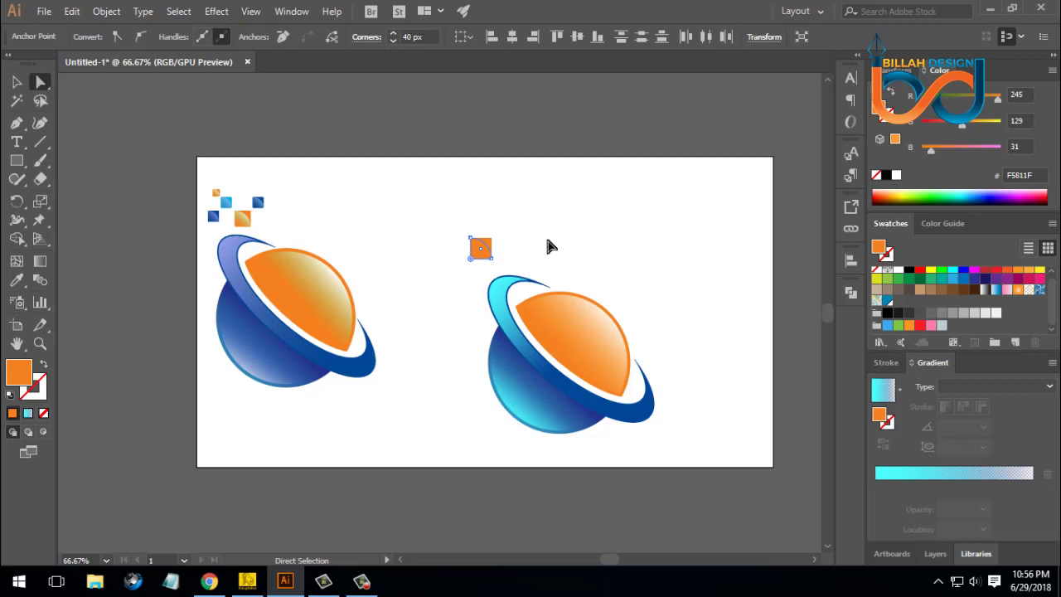
Step: Fill the rounded copy with the orange planet's white-to-transparent highlight gradient and angle it -128.2° from the upper-right curve
{"action": "left_click", "coordinate": [16, 279]}
{"action": "left_click", "coordinate": [592, 317]}
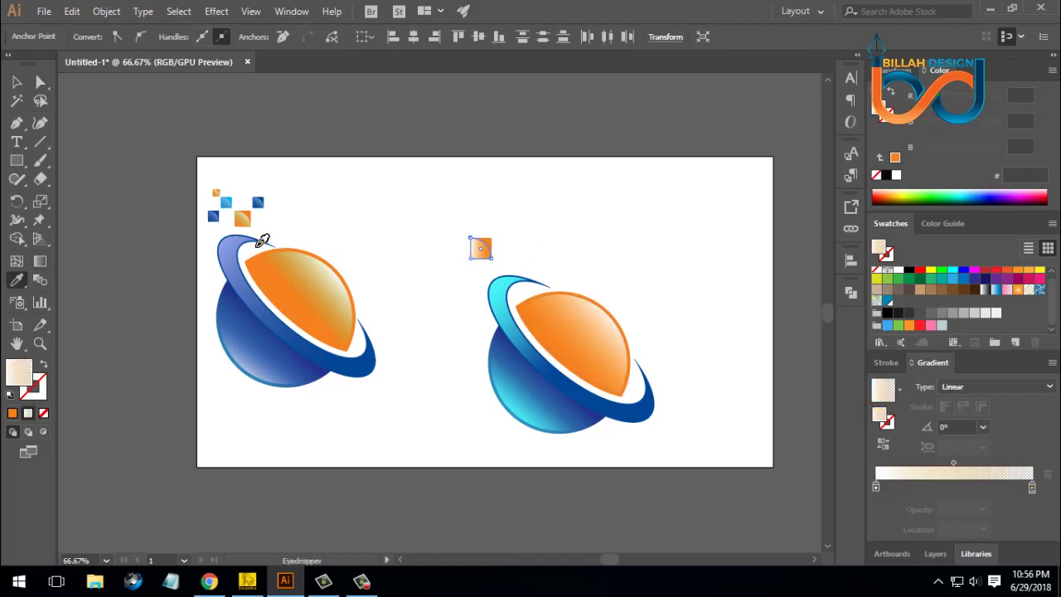
{"action": "left_click", "coordinate": [40, 260]}
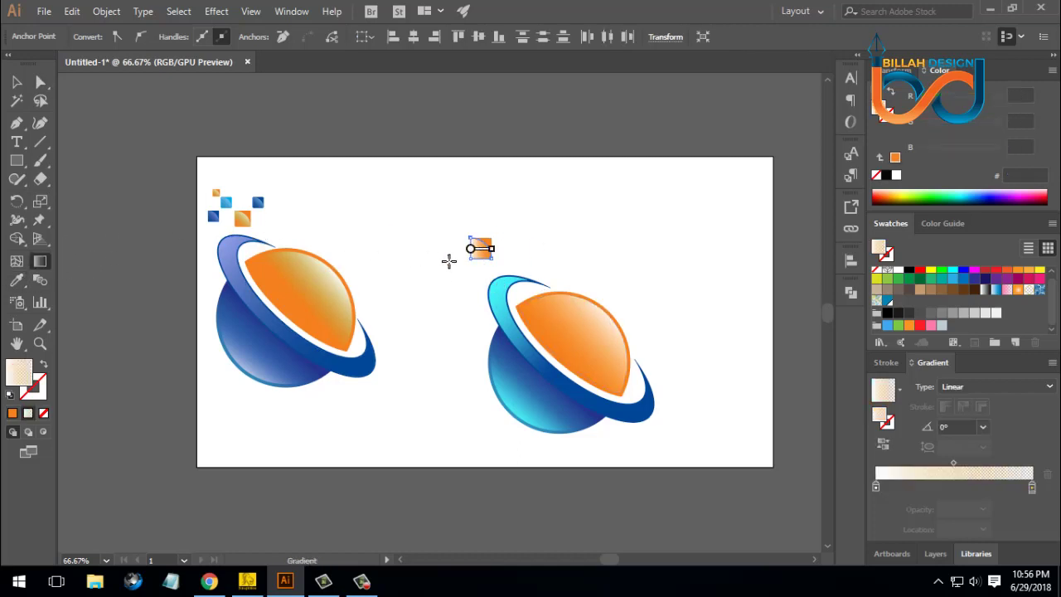
{"action": "left_click_drag", "start_coordinate": [490, 239], "coordinate": [469, 274]}
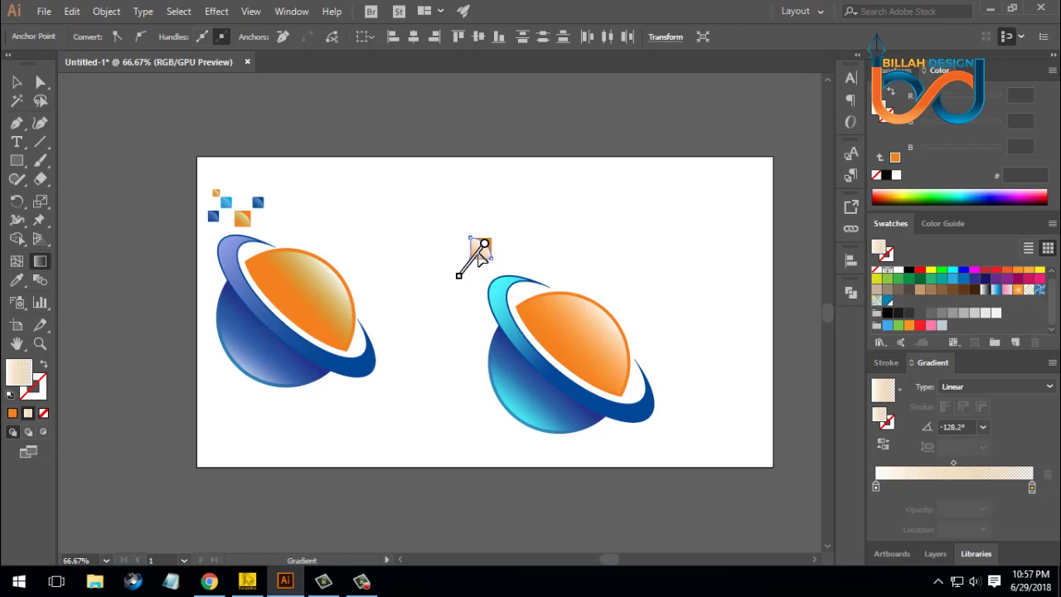
{"action": "left_click_drag", "start_coordinate": [460, 275], "coordinate": [471, 262]}
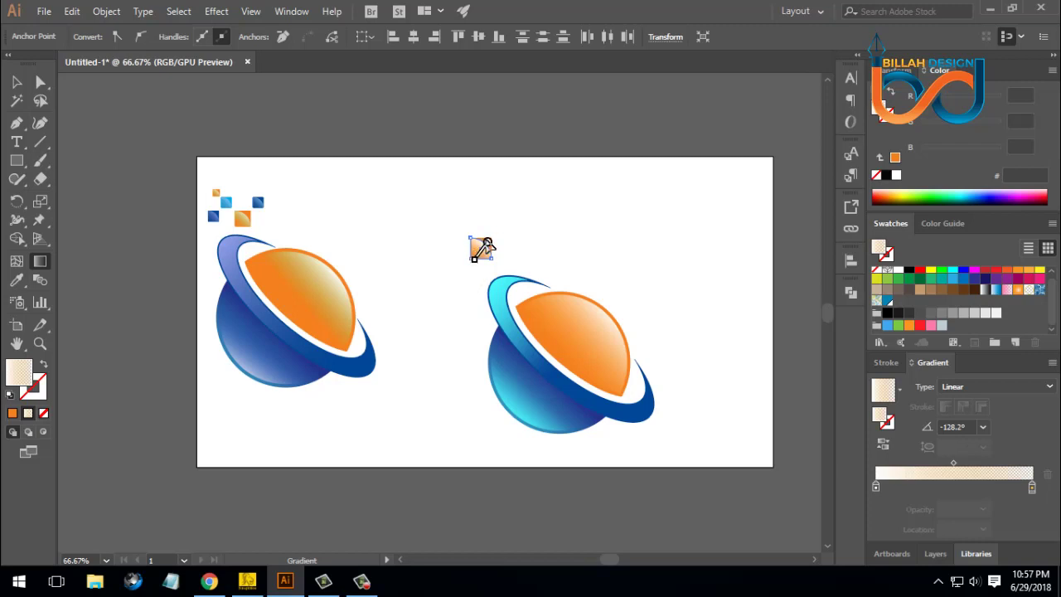
{"action": "key", "text": "v"}
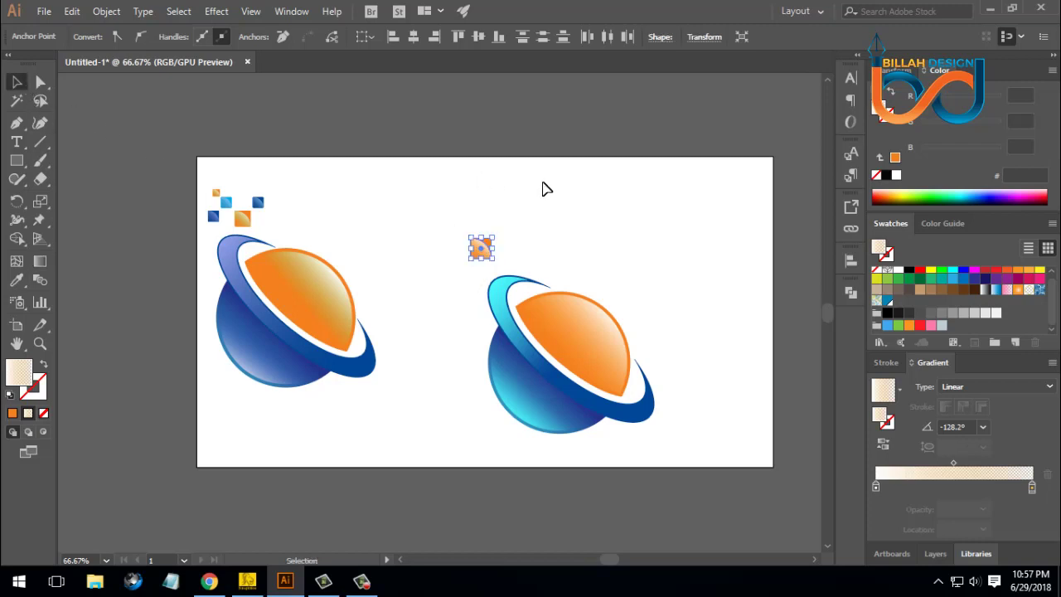
{"action": "left_click", "coordinate": [597, 236]}
Step: Duplicate the orange square with its rounded highlight and place the copy above and to the right of the original
{"action": "key", "text": "ctrl+plus"}
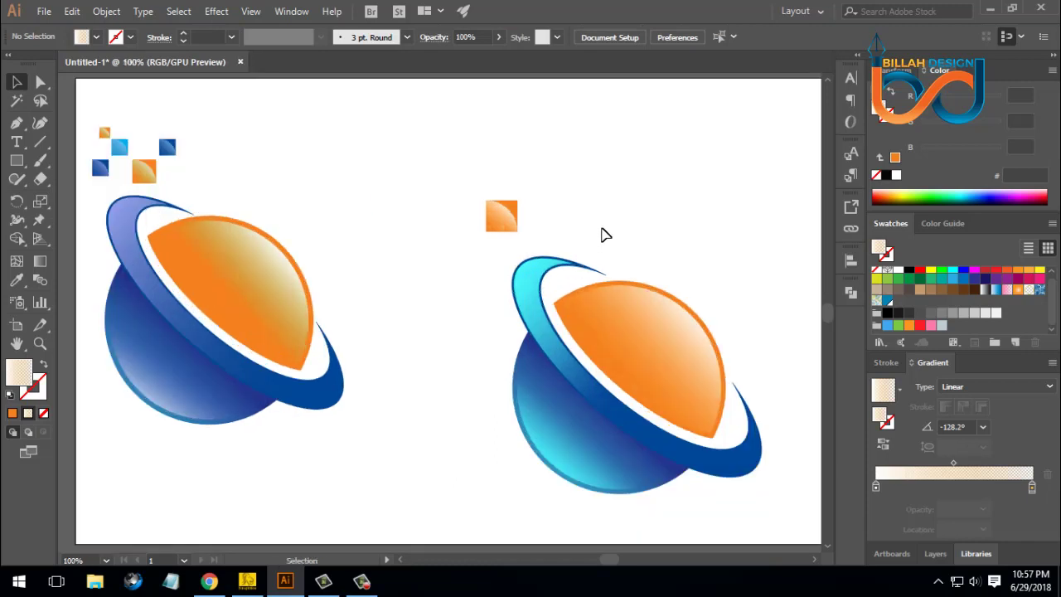
{"action": "scroll", "coordinate": [599, 232], "scroll_direction": "left", "scroll_amount": 1}
{"action": "left_click_drag", "start_coordinate": [599, 185], "coordinate": [477, 268]}
{"action": "left_click", "coordinate": [561, 239]}
{"action": "left_click", "coordinate": [537, 237]}
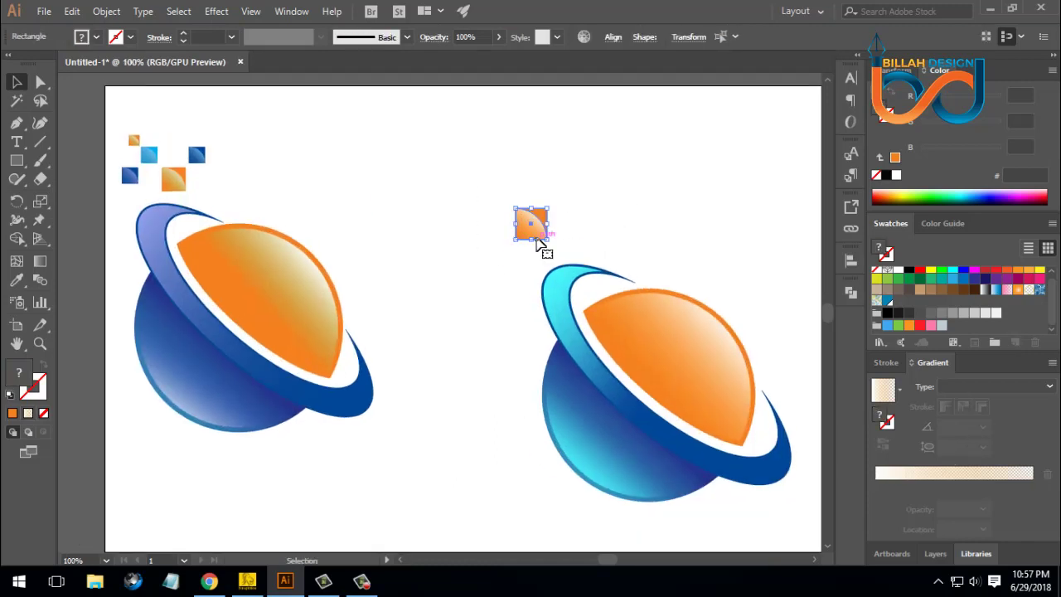
{"action": "left_click_drag", "start_coordinate": [544, 236], "coordinate": [603, 208]}
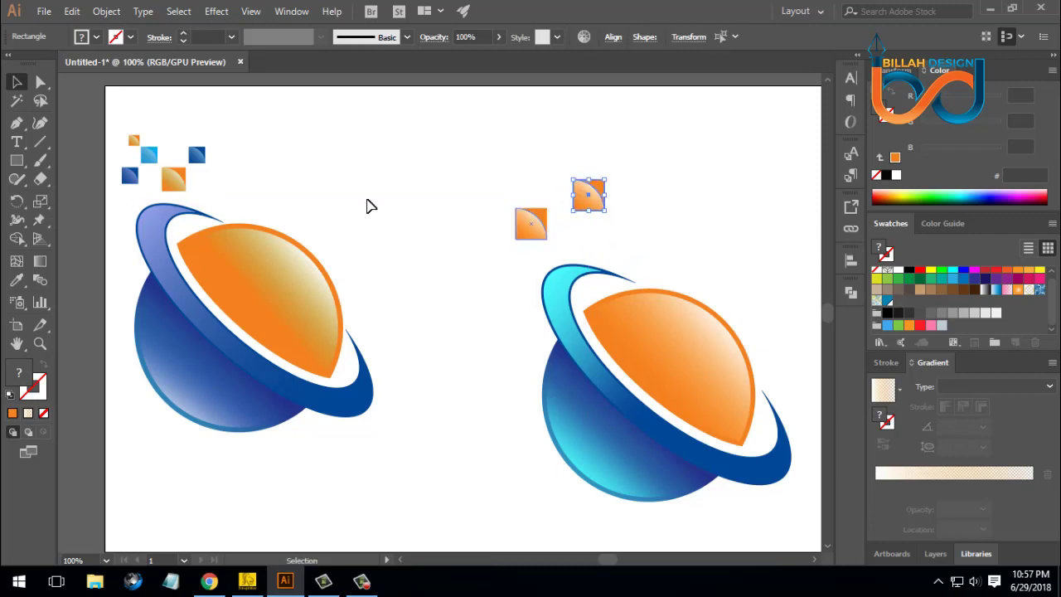
Step: Fill the duplicate's base square with dark blue 004798 using the Eyedropper
{"action": "left_click", "coordinate": [615, 221]}
{"action": "left_click", "coordinate": [605, 195]}
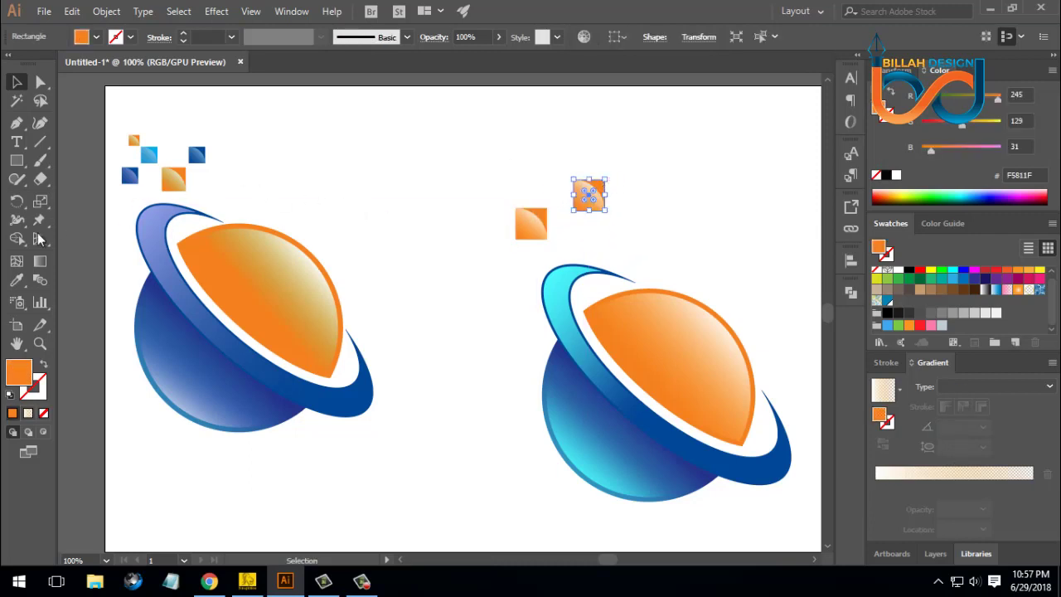
{"action": "left_click", "coordinate": [16, 280]}
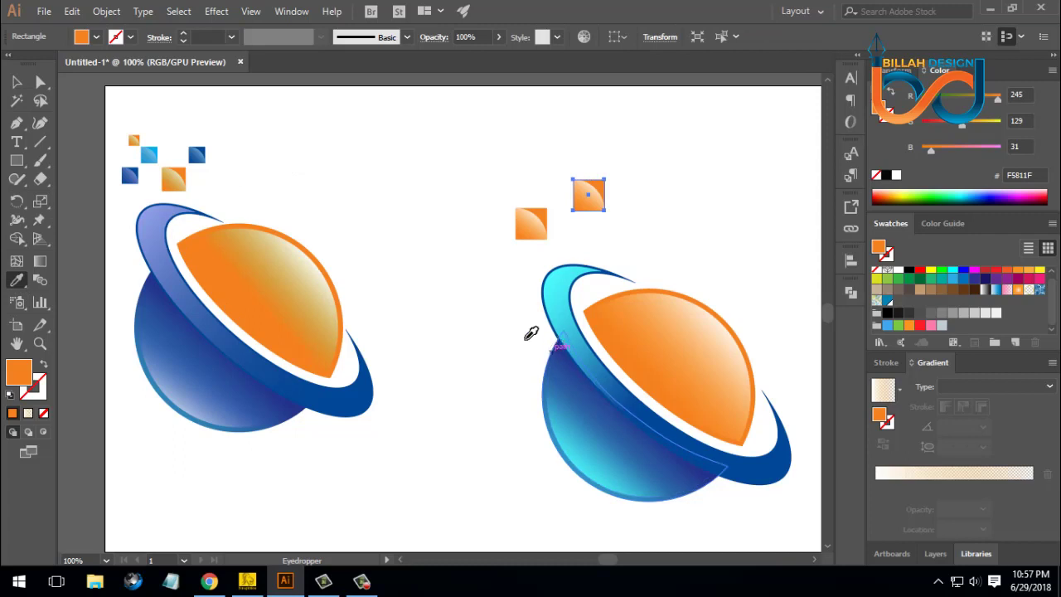
{"action": "left_click", "coordinate": [206, 147]}
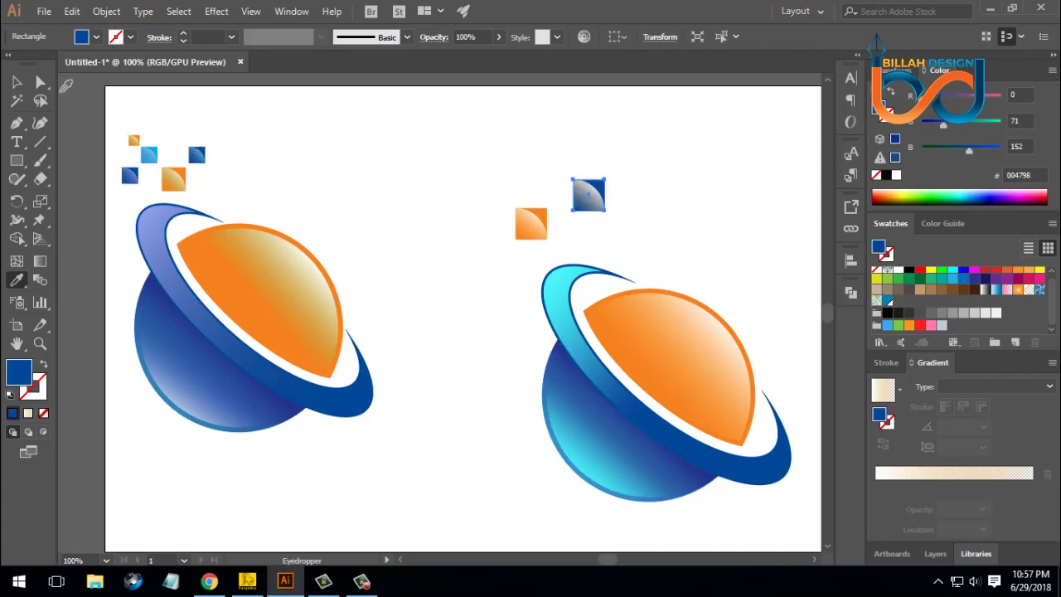
Step: Fill the dark blue square's rounded highlight with the reference dark blue square's light-blue-to-transparent gradient using the Eyedropper
{"action": "left_click", "coordinate": [40, 81]}
{"action": "left_click", "coordinate": [568, 221]}
{"action": "left_click", "coordinate": [588, 196]}
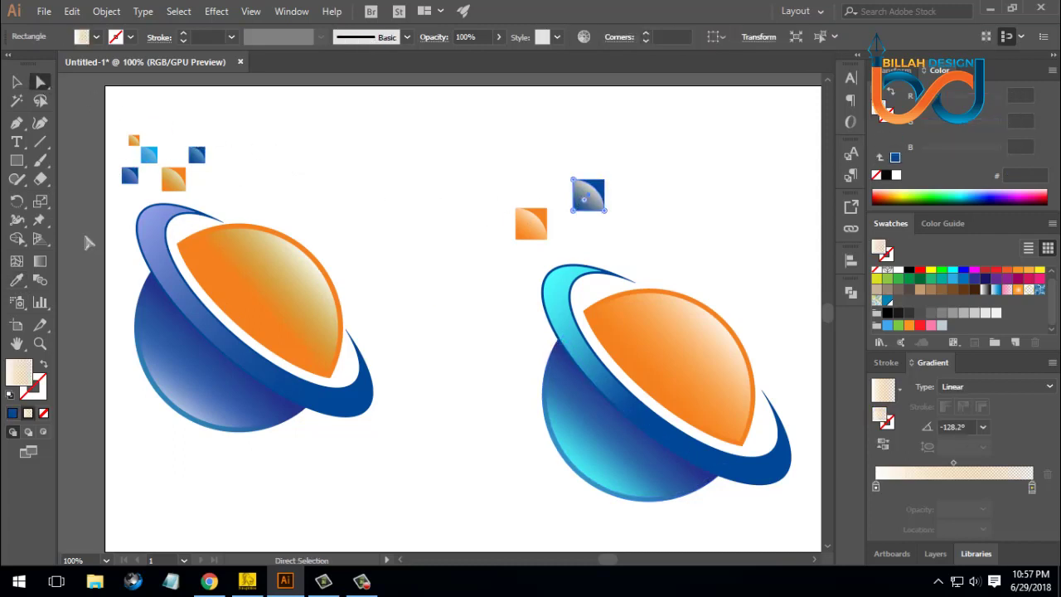
{"action": "left_click", "coordinate": [17, 281]}
{"action": "left_click", "coordinate": [200, 153]}
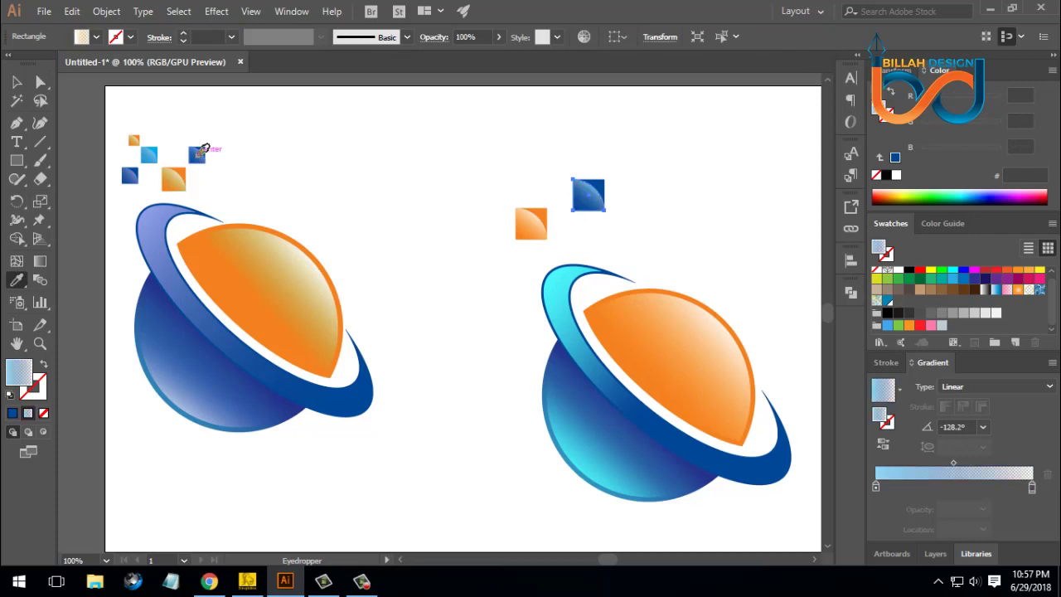
{"action": "left_click", "coordinate": [43, 83]}
{"action": "left_click", "coordinate": [230, 147]}
Step: Scale the dark blue square and its highlight down to about half size and place it just above and right of the orange square
{"action": "left_click", "coordinate": [16, 81]}
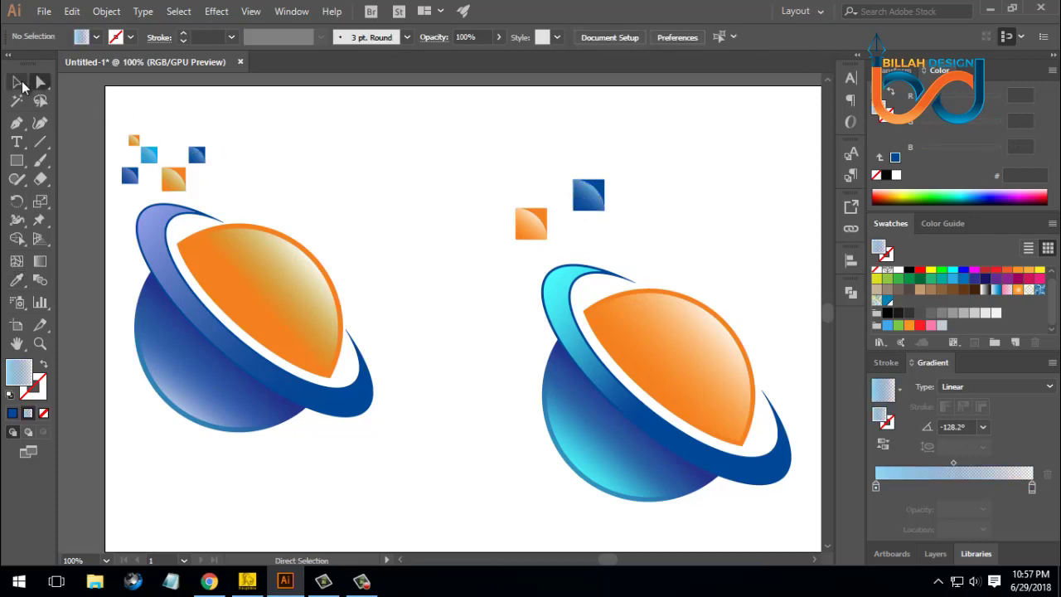
{"action": "left_click_drag", "start_coordinate": [589, 162], "coordinate": [631, 227]}
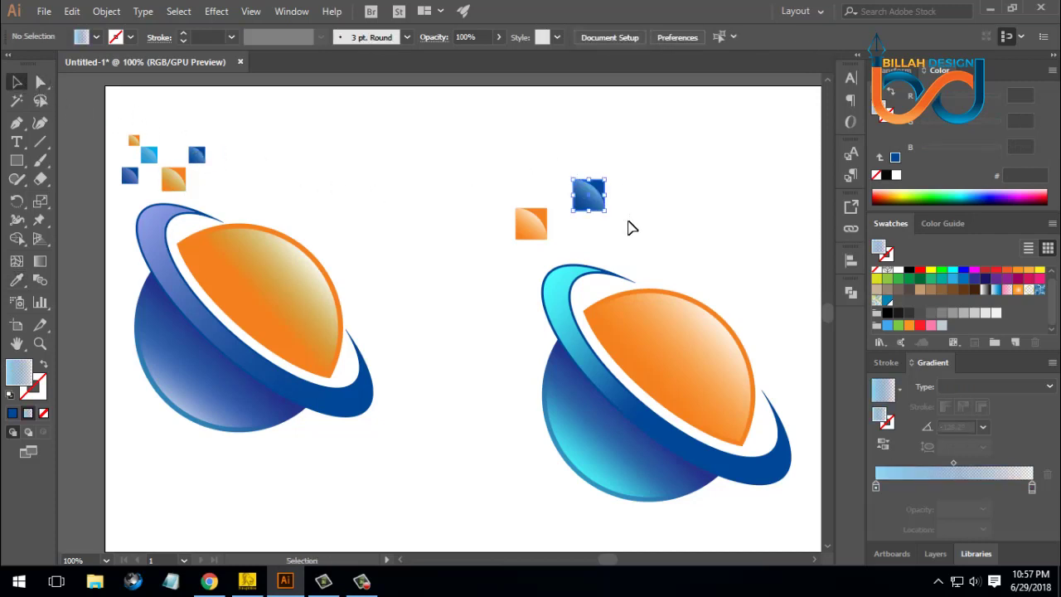
{"action": "left_click", "coordinate": [622, 201]}
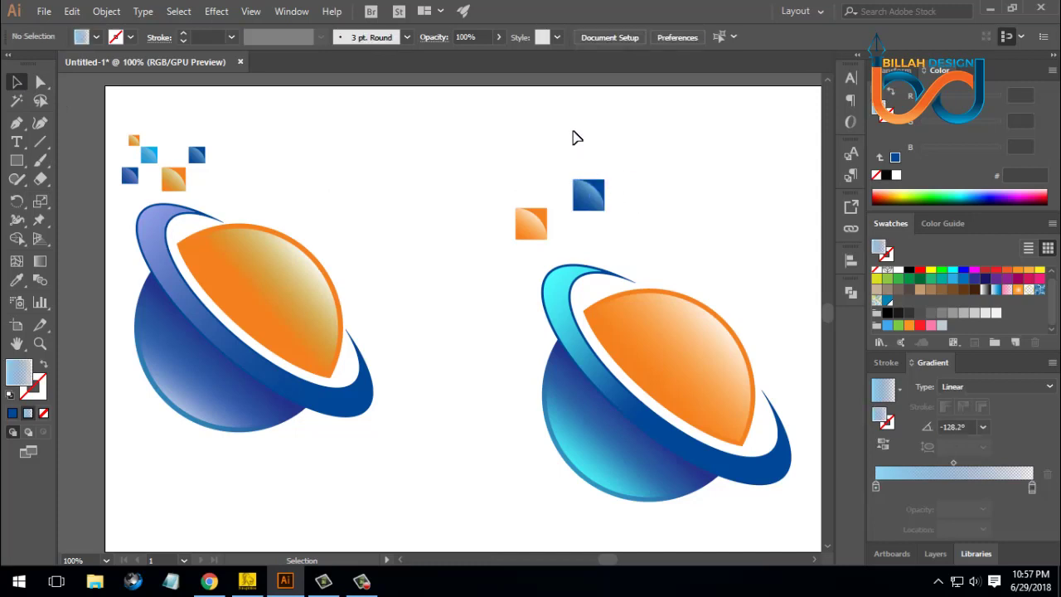
{"action": "left_click_drag", "start_coordinate": [621, 226], "coordinate": [633, 229]}
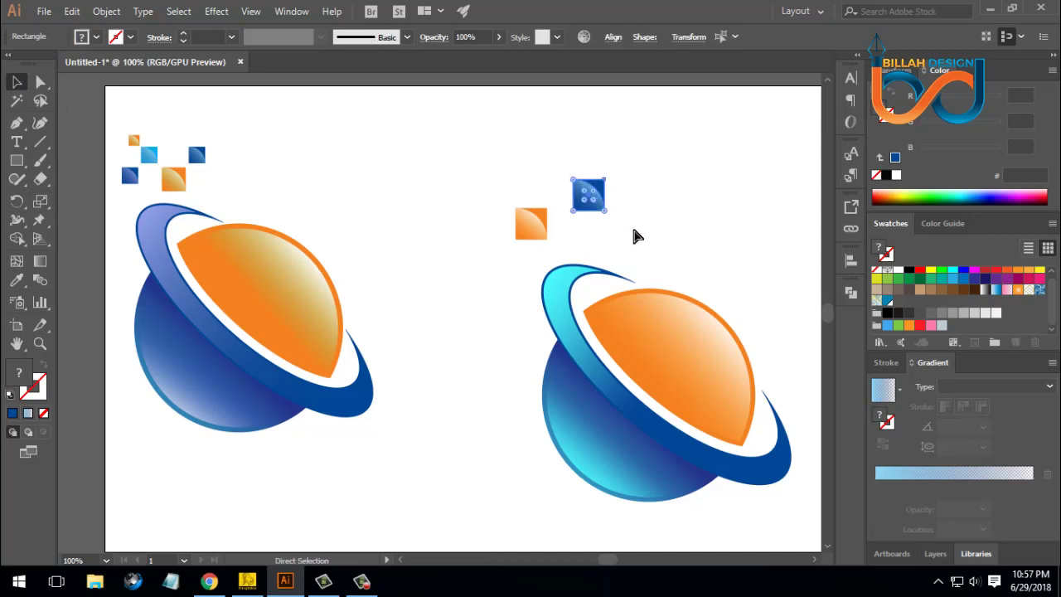
{"action": "left_click", "coordinate": [632, 237]}
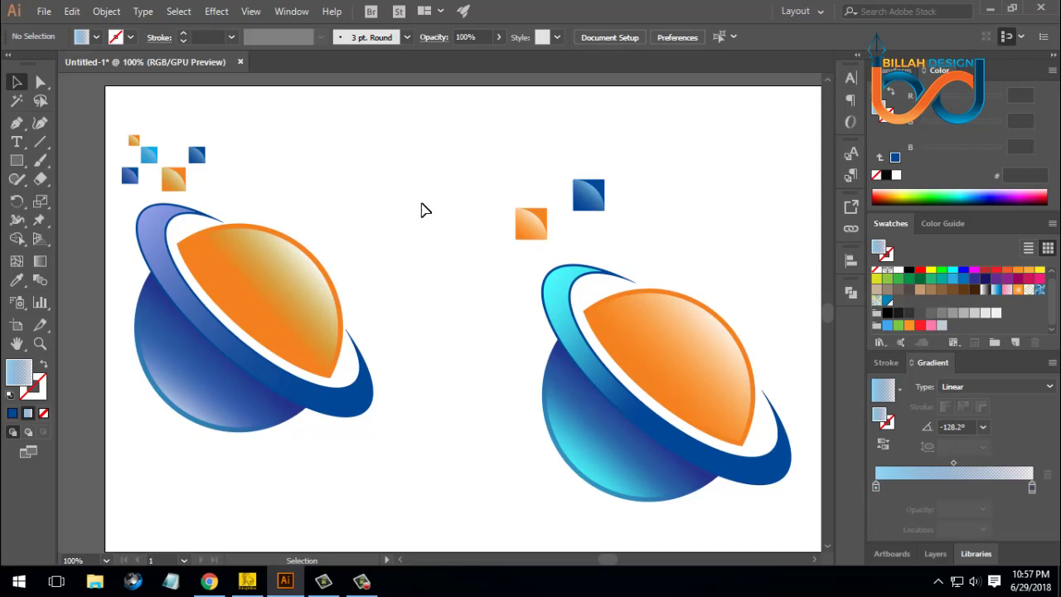
{"action": "left_click", "coordinate": [602, 186]}
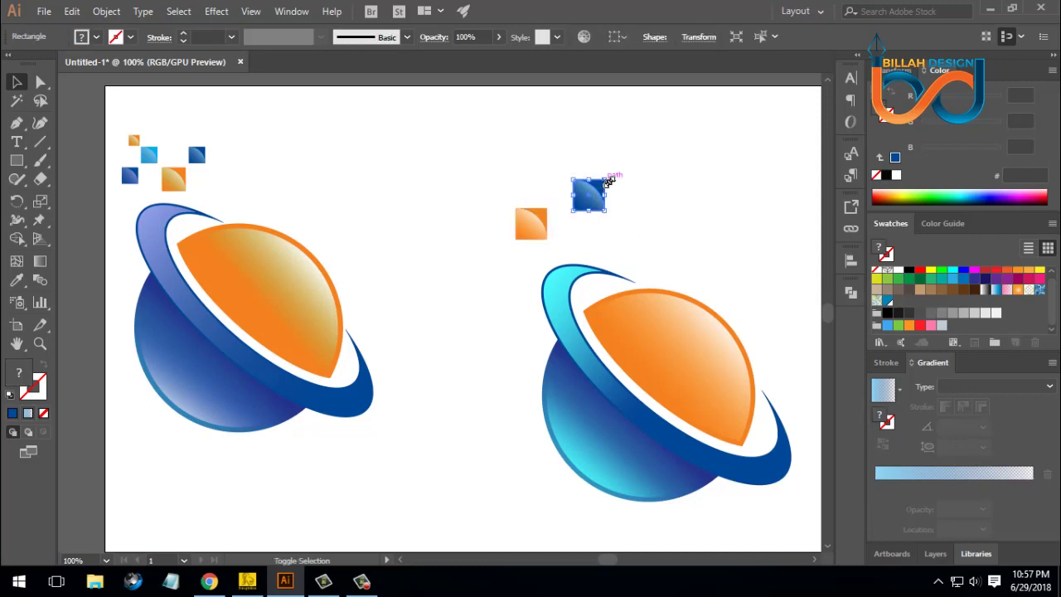
{"action": "left_click_drag", "start_coordinate": [609, 181], "coordinate": [565, 189]}
{"action": "left_click", "coordinate": [606, 201]}
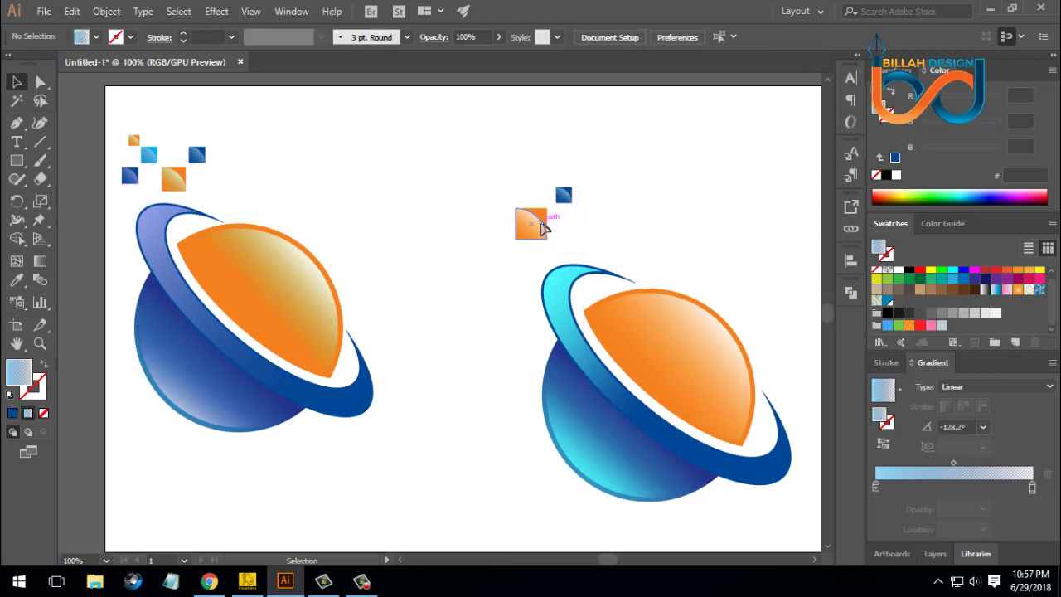
Step: Duplicate the small dark blue square and place the copy to the left of the orange square
{"action": "left_click", "coordinate": [543, 224]}
{"action": "left_click", "coordinate": [564, 201]}
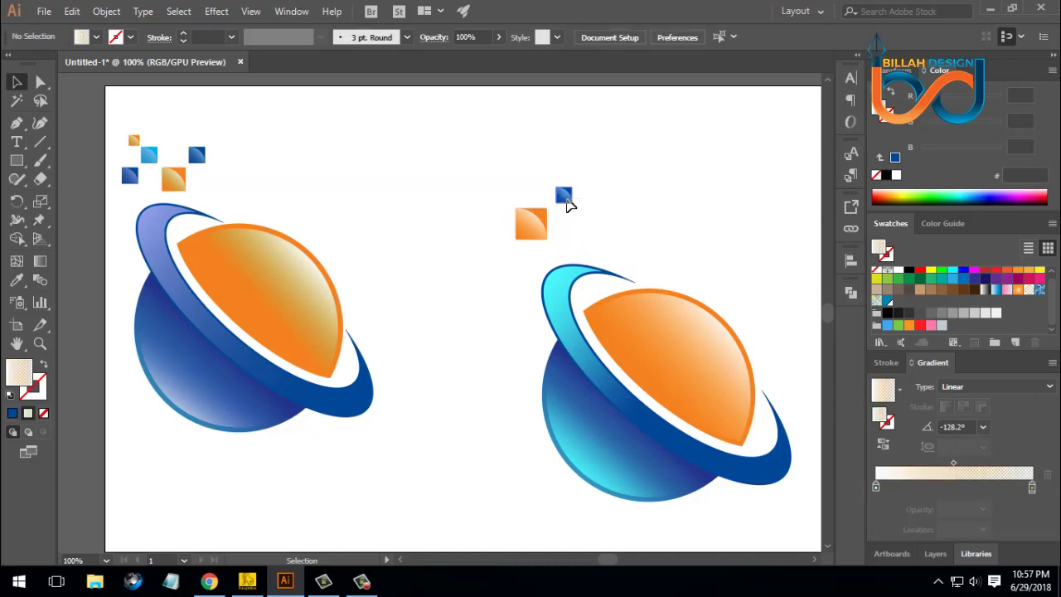
{"action": "left_click_drag", "start_coordinate": [558, 200], "coordinate": [467, 237]}
{"action": "left_click", "coordinate": [504, 305]}
Step: Duplicate the orange square with its highlight, scale the copy down above and left of the original, and group it
{"action": "left_click_drag", "start_coordinate": [537, 229], "coordinate": [479, 159]}
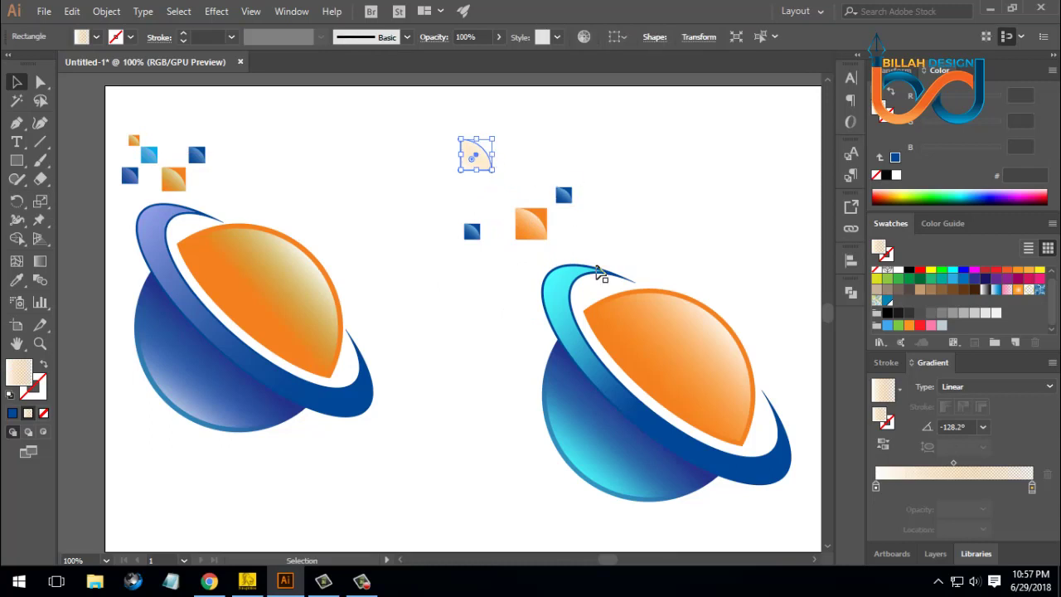
{"action": "key", "text": "ctrl+z"}
{"action": "left_click", "coordinate": [539, 256]}
{"action": "left_click_drag", "start_coordinate": [535, 224], "coordinate": [508, 283]}
{"action": "left_click", "coordinate": [515, 283]}
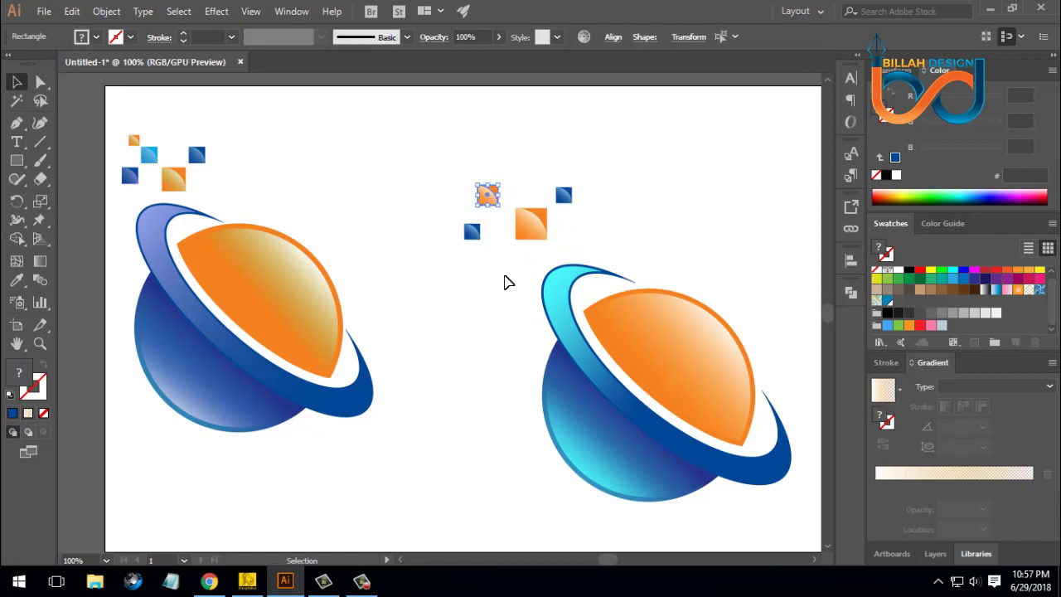
{"action": "left_click", "coordinate": [508, 283]}
{"action": "left_click_drag", "start_coordinate": [511, 171], "coordinate": [486, 208]}
{"action": "right_click", "coordinate": [498, 181]}
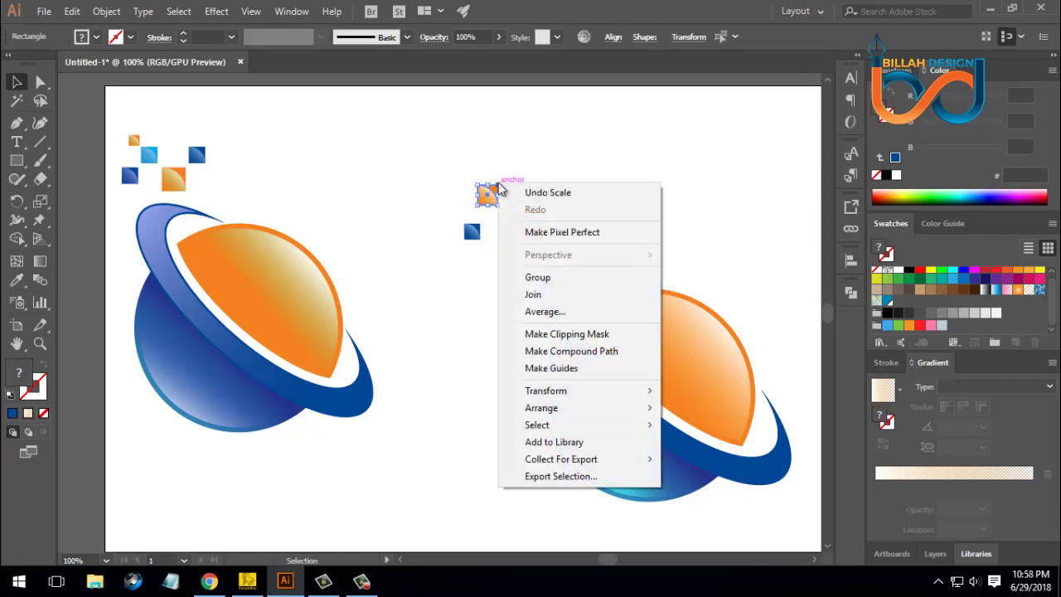
{"action": "left_click", "coordinate": [547, 283]}
{"action": "left_click", "coordinate": [666, 230]}
Step: Fill the smaller orange copy's base square with light blue 00ADEE sampled from the reference's light blue square
{"action": "key", "text": "ctrl+="}
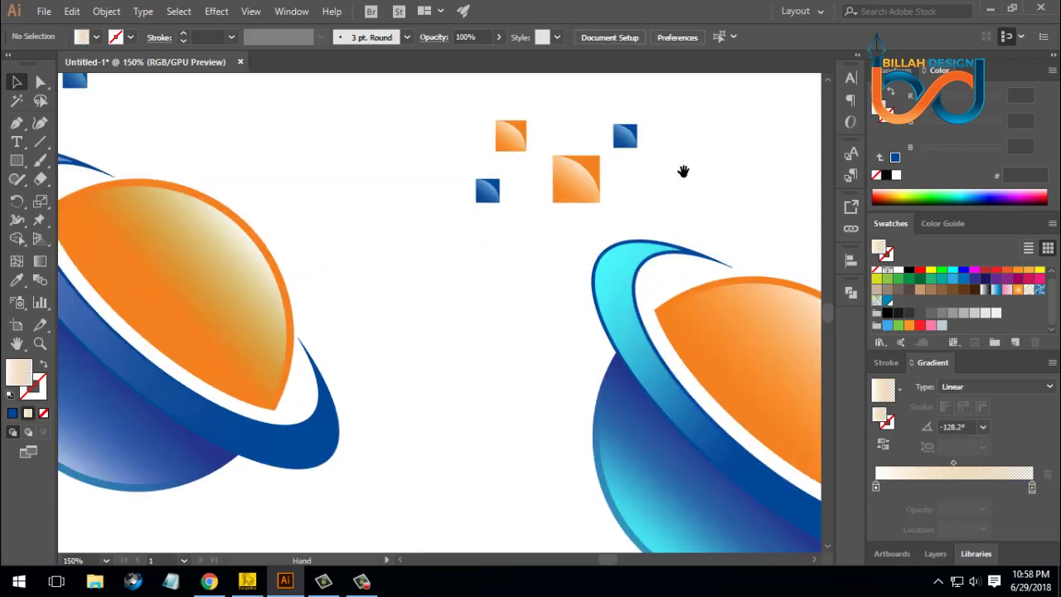
{"action": "left_click_drag", "start_coordinate": [683, 172], "coordinate": [745, 237]}
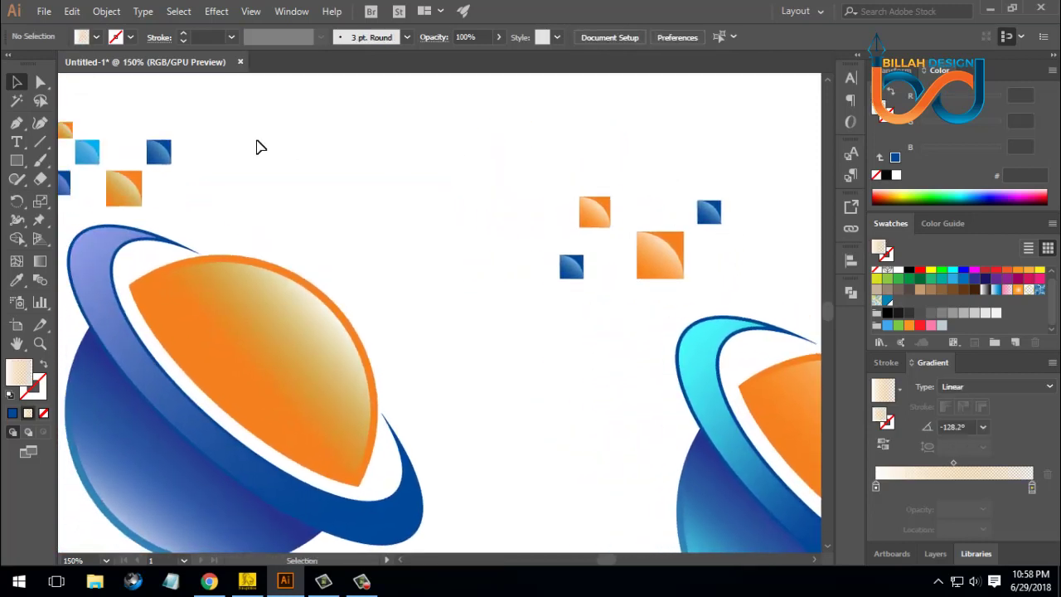
{"action": "left_click", "coordinate": [43, 83]}
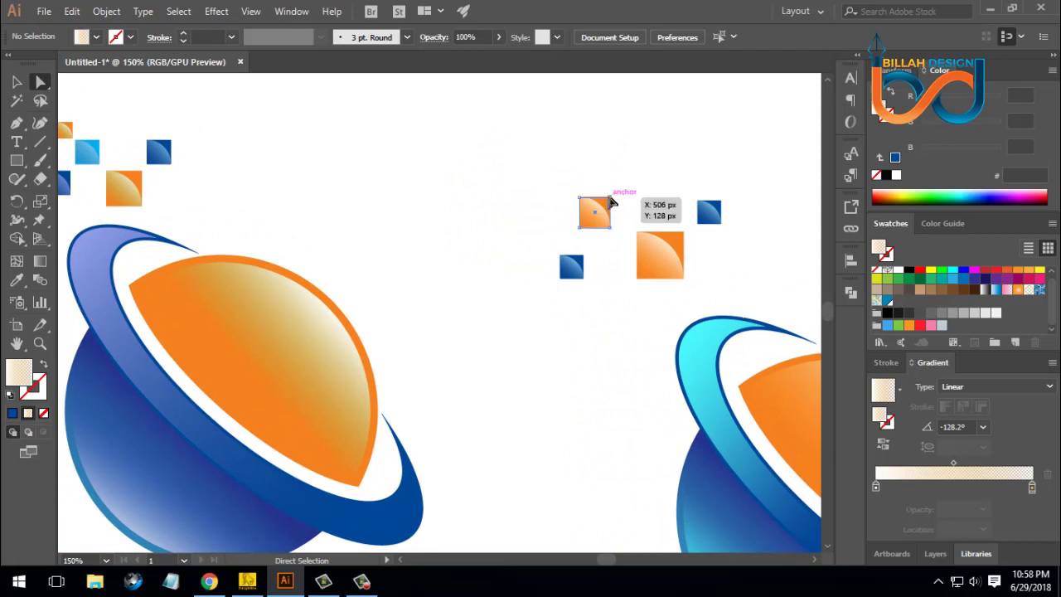
{"action": "left_click", "coordinate": [608, 200]}
{"action": "left_click", "coordinate": [16, 280]}
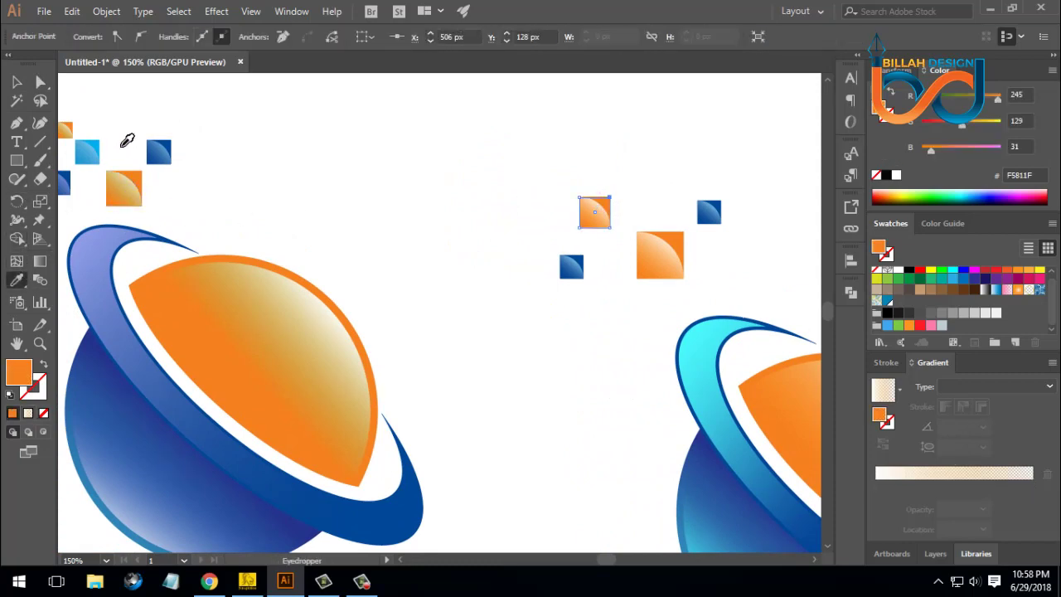
{"action": "left_click", "coordinate": [88, 149]}
{"action": "key", "text": "a"}
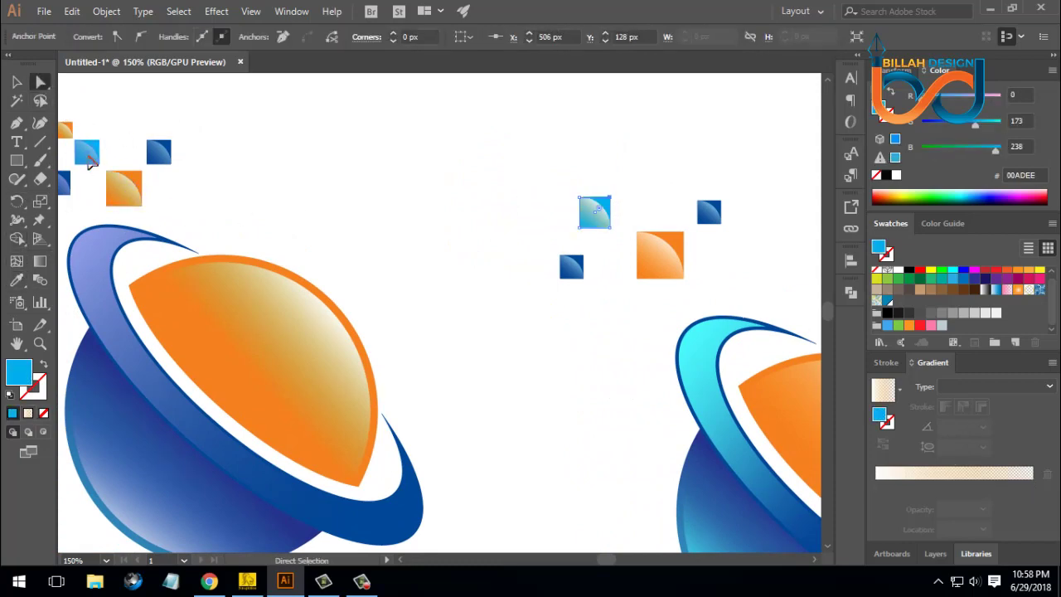
{"action": "left_click", "coordinate": [287, 168]}
Step: Fill the light blue square's rounded highlight with the gradient sampled from the reference's light blue square
{"action": "left_click", "coordinate": [607, 209]}
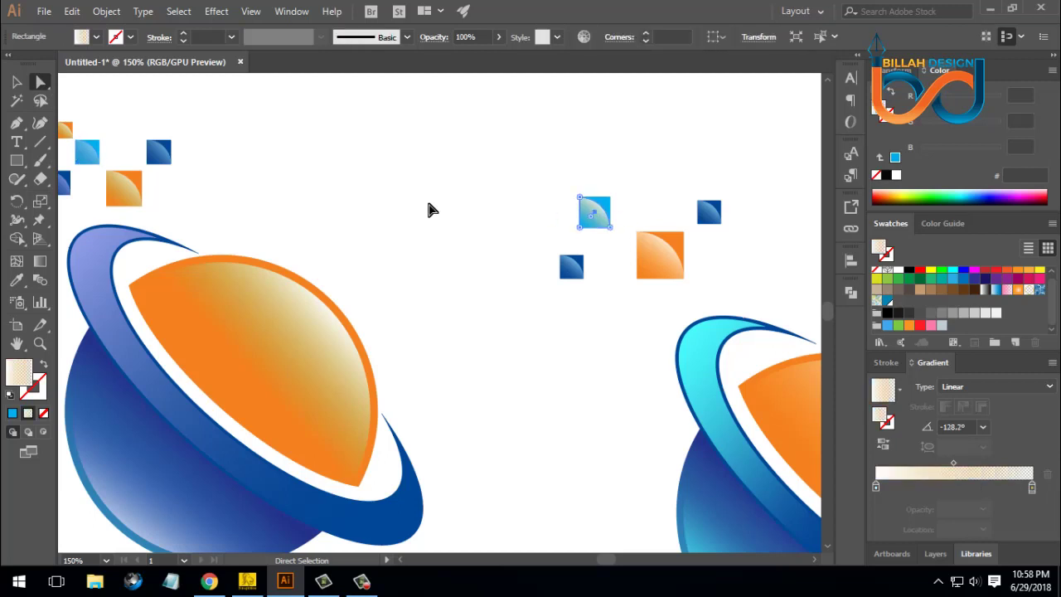
{"action": "left_click", "coordinate": [16, 280]}
{"action": "left_click", "coordinate": [87, 152]}
{"action": "left_click", "coordinate": [39, 81]}
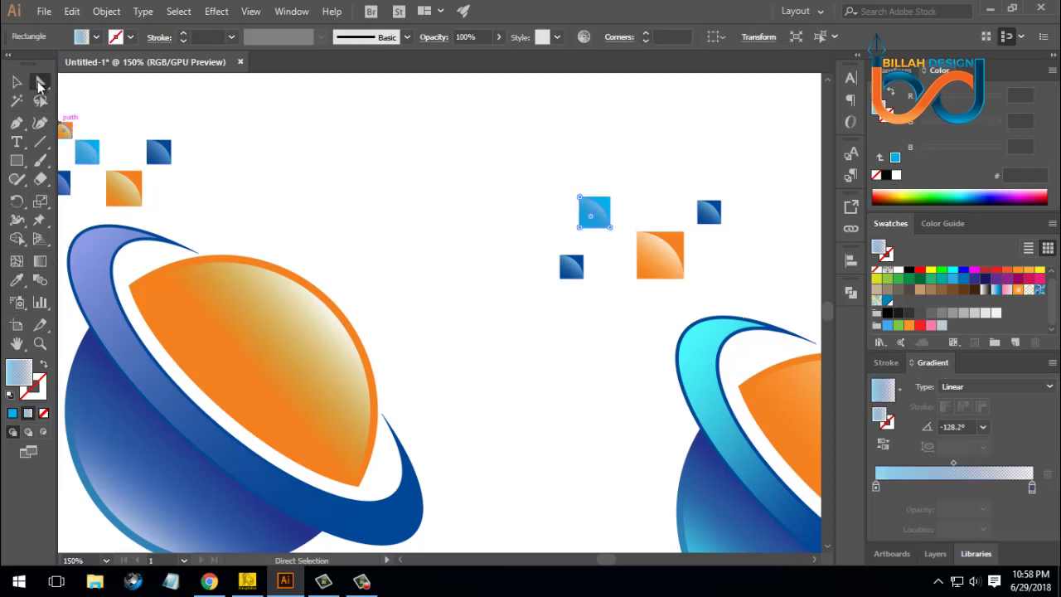
{"action": "left_click", "coordinate": [443, 303]}
{"action": "key", "text": "v"}
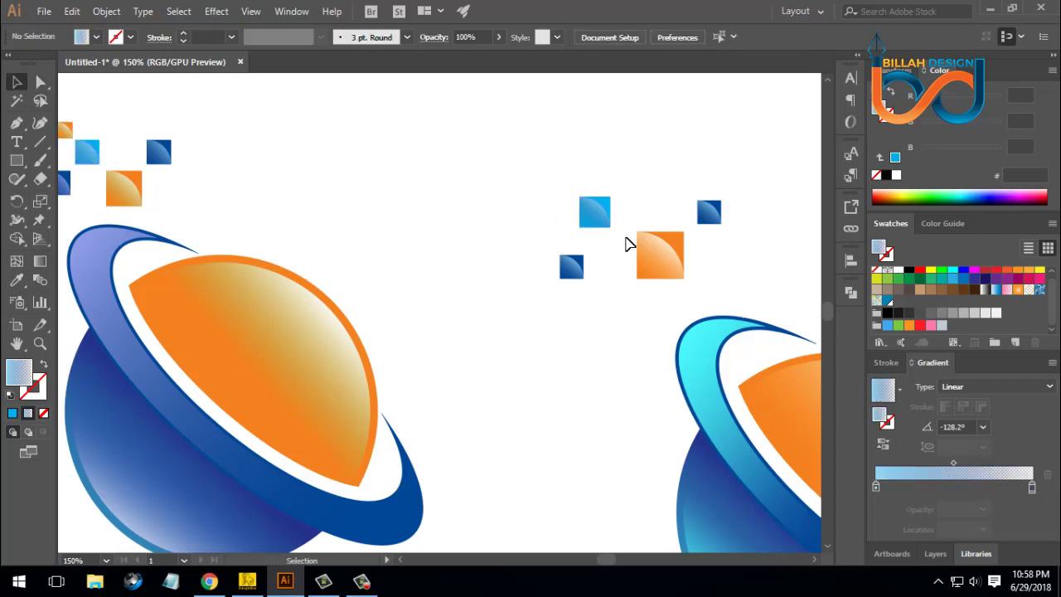
Step: Duplicate the large orange square with its highlight as a smaller square above and left of the light blue one
{"action": "left_click", "coordinate": [667, 262]}
{"action": "left_click_drag", "start_coordinate": [659, 252], "coordinate": [548, 177]}
{"action": "left_click", "coordinate": [645, 319]}
Step: Move the light blue square and the left dark blue square closer to the large orange square
{"action": "left_click_drag", "start_coordinate": [601, 217], "coordinate": [621, 218]}
{"action": "left_click", "coordinate": [644, 310]}
{"action": "left_click_drag", "start_coordinate": [577, 281], "coordinate": [590, 257]}
{"action": "left_click", "coordinate": [575, 274]}
Step: Move the small orange square with its highlight next to the light blue square's upper-left corner
{"action": "left_click_drag", "start_coordinate": [547, 199], "coordinate": [588, 208]}
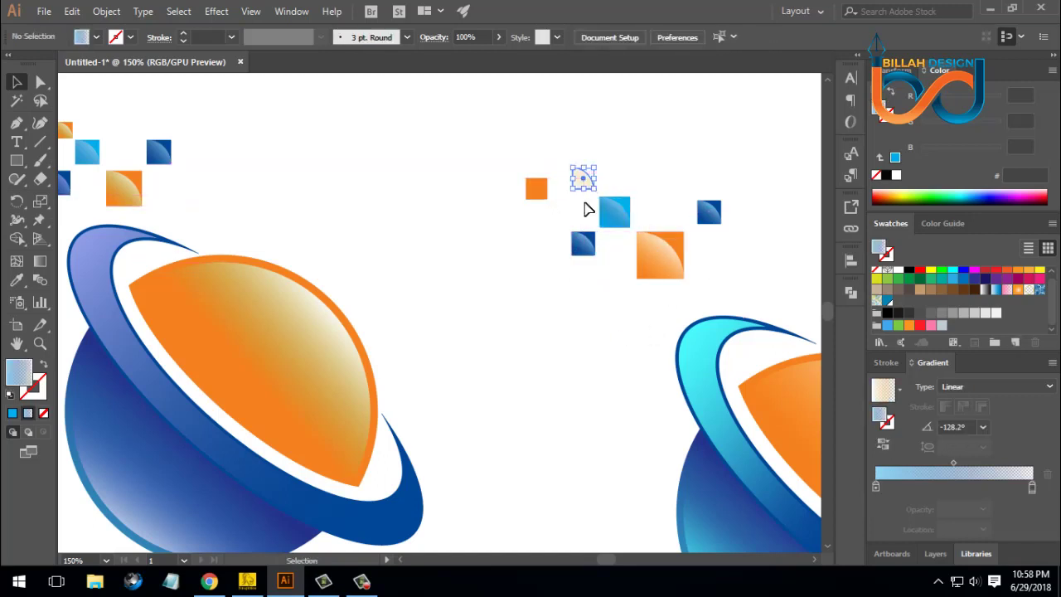
{"action": "key", "text": "ctrl+z"}
{"action": "left_click_drag", "start_coordinate": [481, 147], "coordinate": [585, 183]}
{"action": "left_click", "coordinate": [691, 280]}
Step: Move the right dark blue square slightly closer to the large orange square
{"action": "left_click", "coordinate": [711, 217]}
{"action": "left_click", "coordinate": [703, 236]}
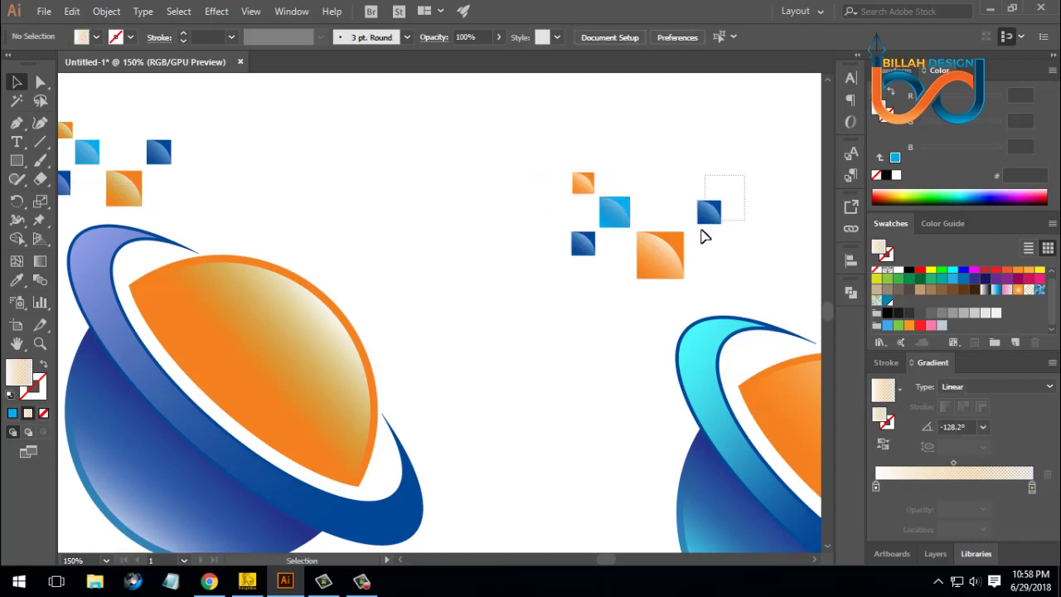
{"action": "left_click_drag", "start_coordinate": [709, 217], "coordinate": [703, 222]}
{"action": "left_click", "coordinate": [718, 272]}
Step: Move the whole cluster of five squares slightly down and right, closer to the planet's ring
{"action": "key", "text": "ctrl+minus"}
{"action": "key", "text": "ctrl+minus"}
{"action": "key", "text": "ctrl+minus"}
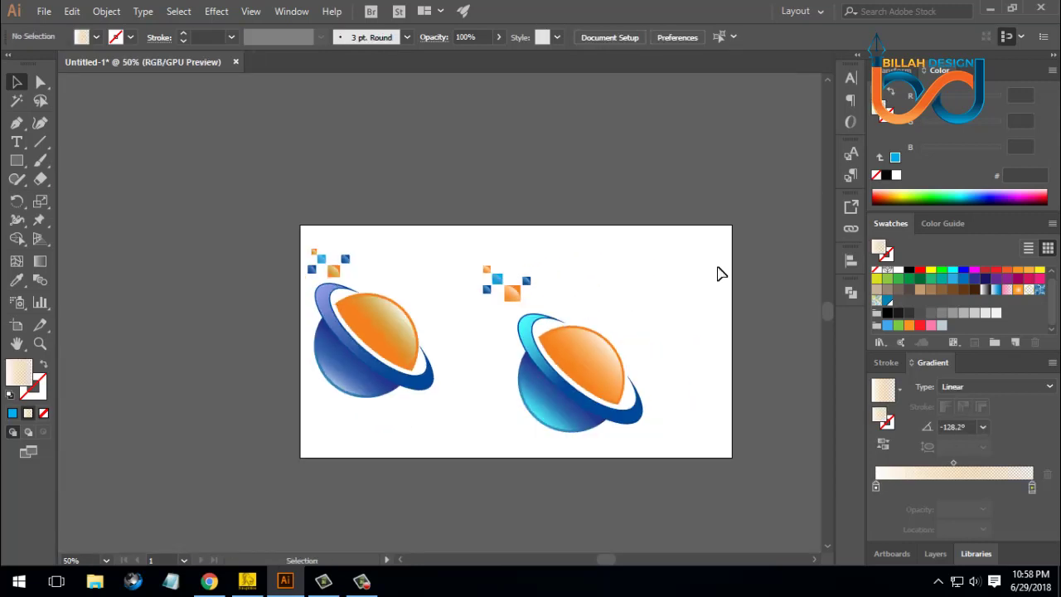
{"action": "left_click_drag", "start_coordinate": [679, 342], "coordinate": [673, 300]}
{"action": "left_click_drag", "start_coordinate": [507, 257], "coordinate": [534, 265]}
{"action": "key", "text": "v"}
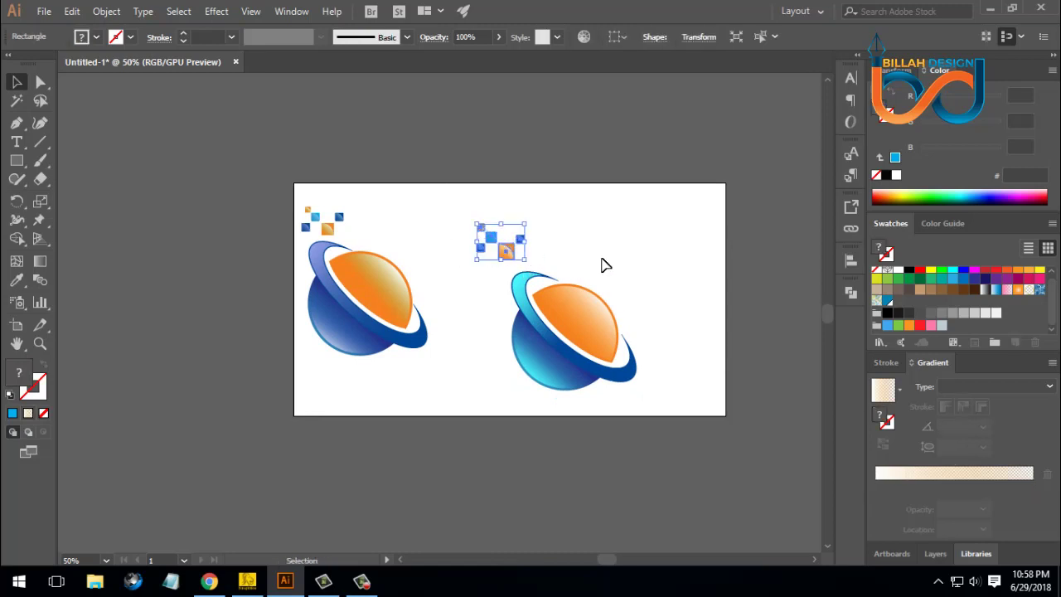
{"action": "left_click", "coordinate": [601, 265]}
{"action": "mouse_move", "coordinate": [509, 252]}
{"action": "left_mouse_down"}
{"action": "mouse_move", "coordinate": [533, 263]}
{"action": "mouse_move", "coordinate": [510, 261]}
{"action": "left_mouse_up"}
{"action": "left_click", "coordinate": [696, 293]}
{"action": "left_click", "coordinate": [696, 332]}
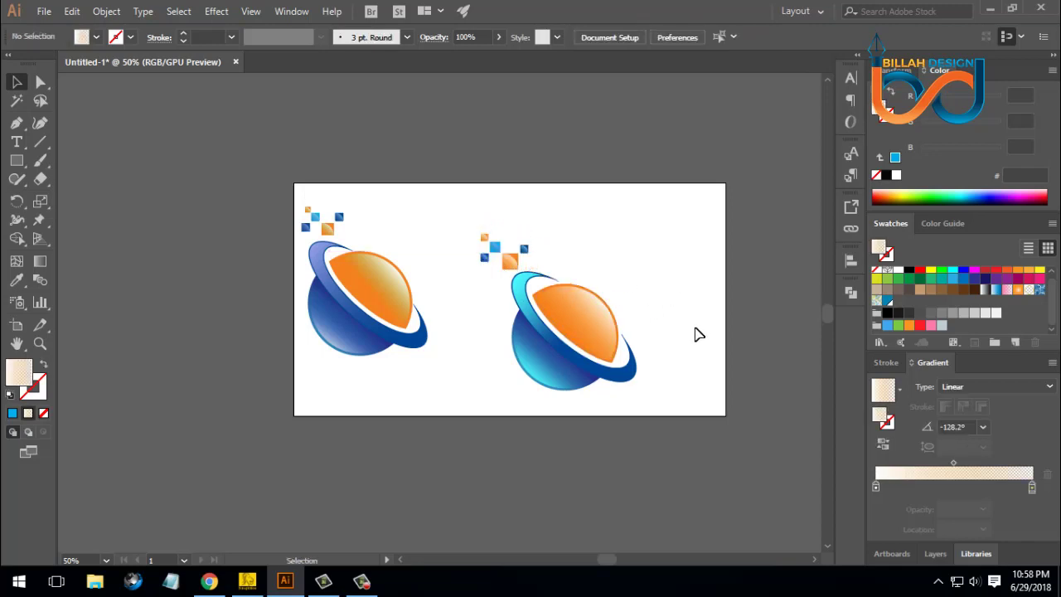
Step: Delete the reference logo and group the recreated planet with its cluster of squares
{"action": "left_click_drag", "start_coordinate": [432, 204], "coordinate": [306, 359]}
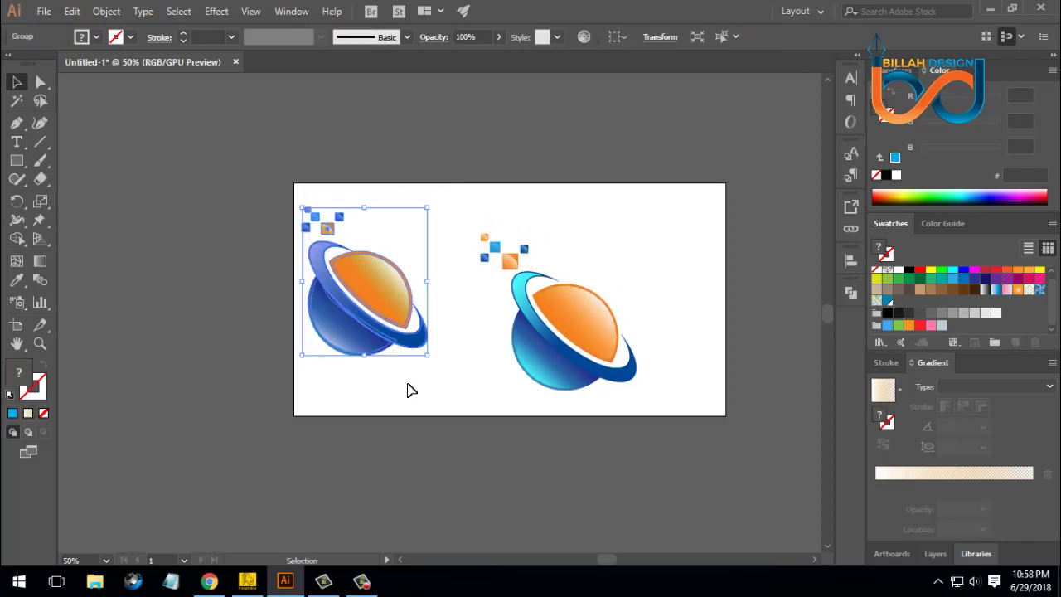
{"action": "key", "text": "Delete"}
{"action": "left_click_drag", "start_coordinate": [421, 206], "coordinate": [708, 441]}
{"action": "right_click", "coordinate": [644, 296]}
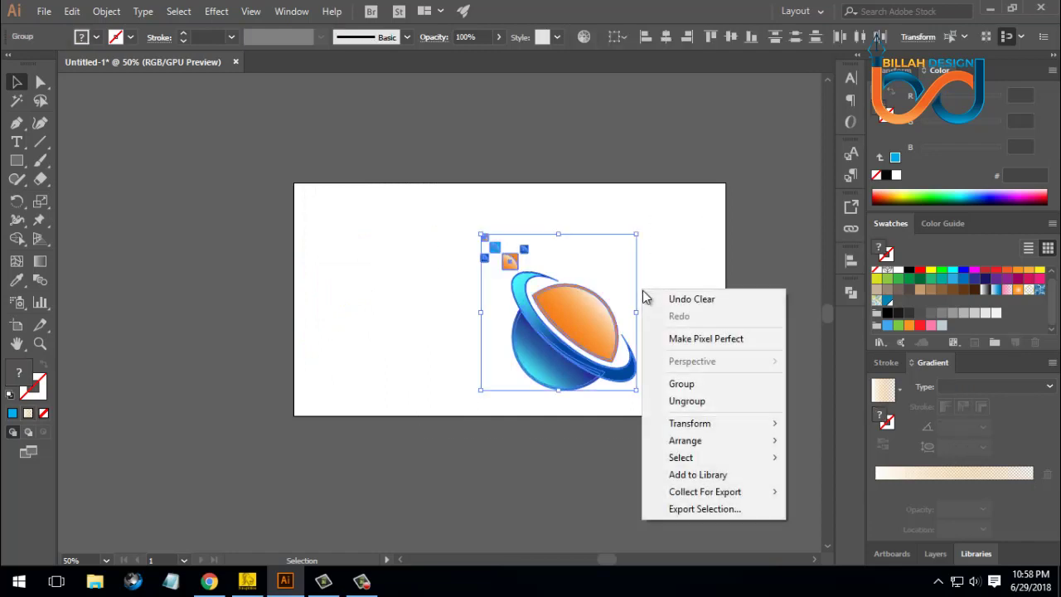
{"action": "left_click", "coordinate": [694, 383]}
{"action": "left_click", "coordinate": [655, 358]}
Step: Move the grouped logo left to the middle of the artboard
{"action": "left_click_drag", "start_coordinate": [593, 332], "coordinate": [520, 313]}
{"action": "left_click", "coordinate": [677, 360]}
{"action": "key", "text": "ctrl+="}
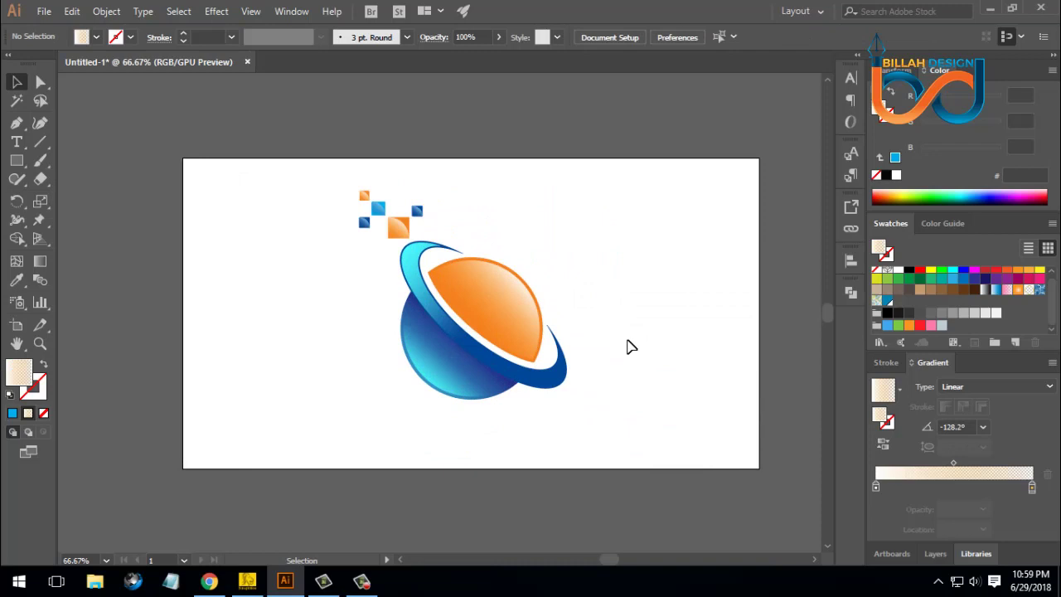